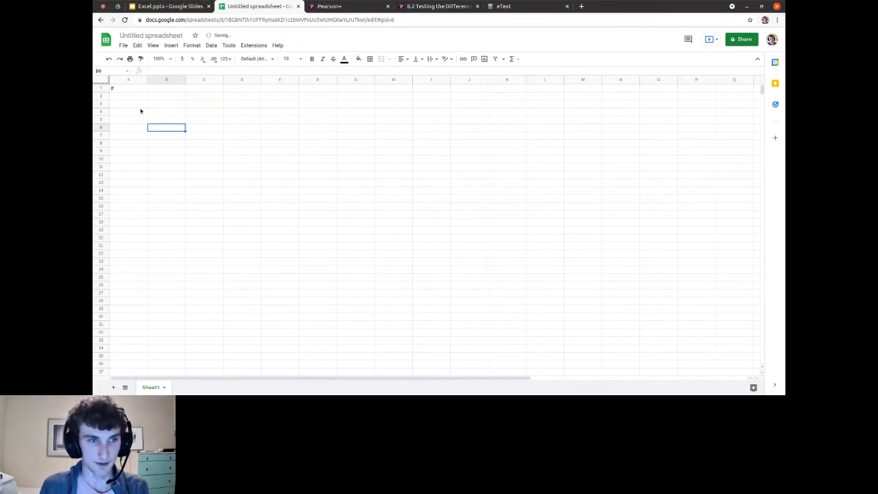
Step: Clear the stray text from cell A1
key("Delete")
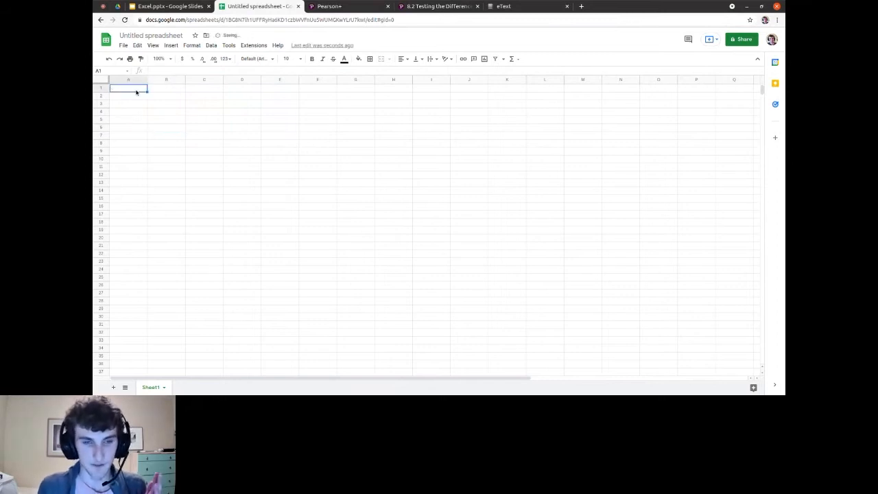
left_click(231, 193)
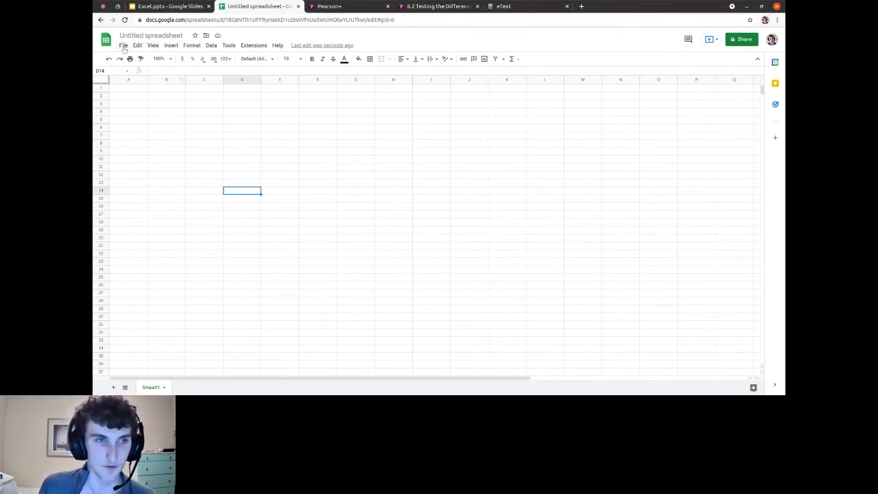
left_click(152, 46)
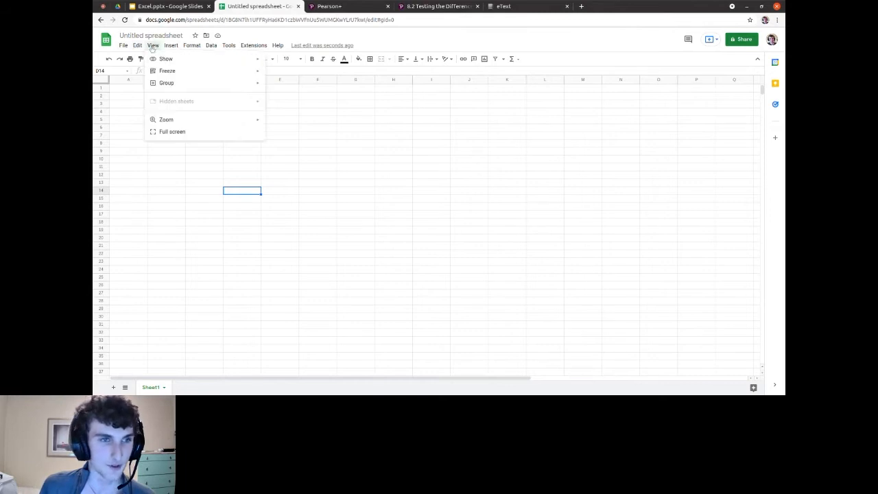
Step: Enter "test" in cell B3 and copy it into cell C3
mouse_move(230, 46)
left_click(166, 104)
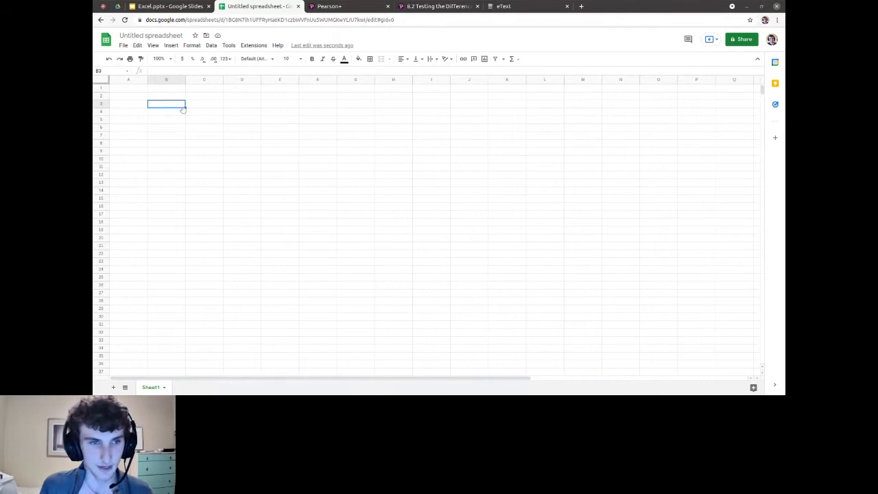
type("test")
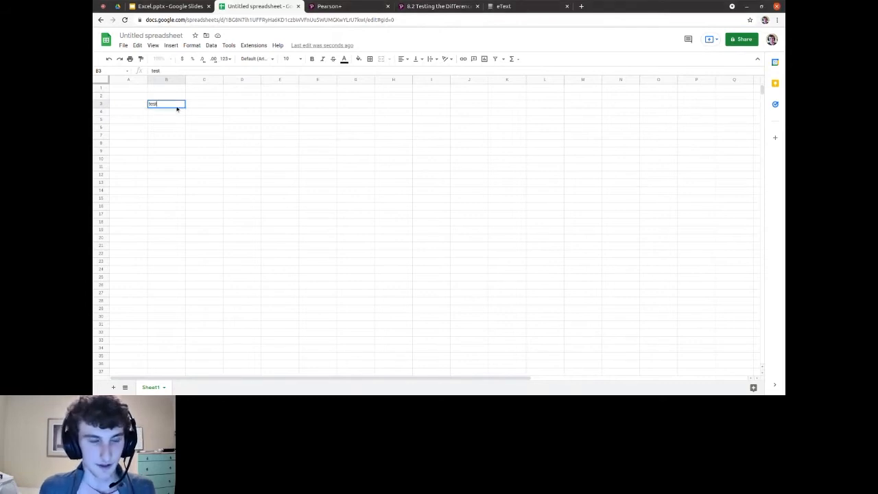
key("Return")
key("Up")
key("ctrl+c")
left_click(204, 106)
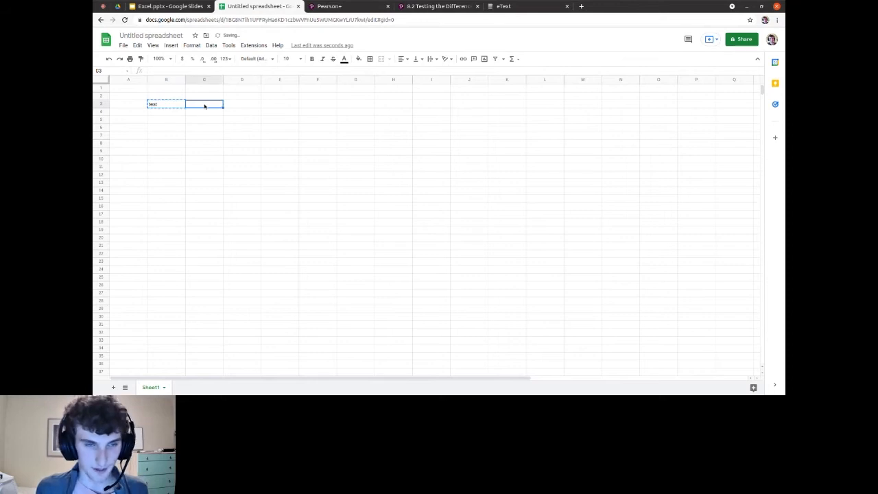
key("ctrl+v")
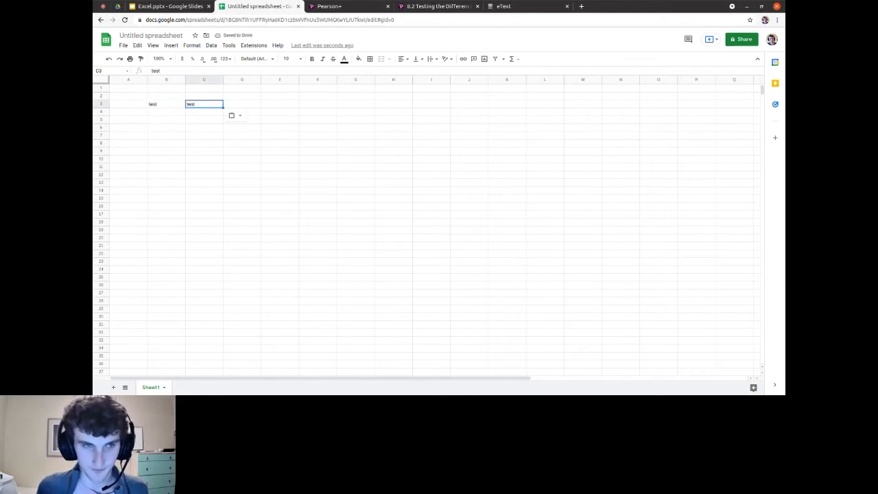
Step: Undo the paste in C3 and the "test" entry in B3
key("ctrl+z")
key("ctrl+z")
left_click(251, 113)
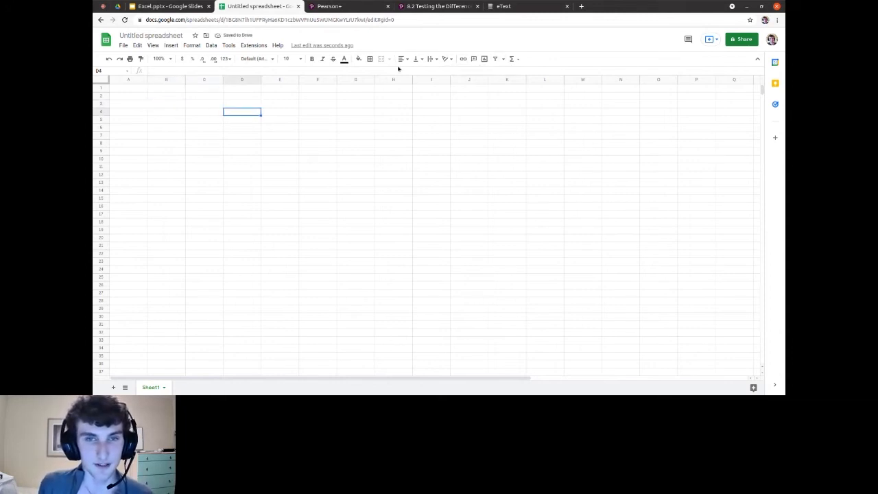
left_click_drag(118, 88, 353, 210)
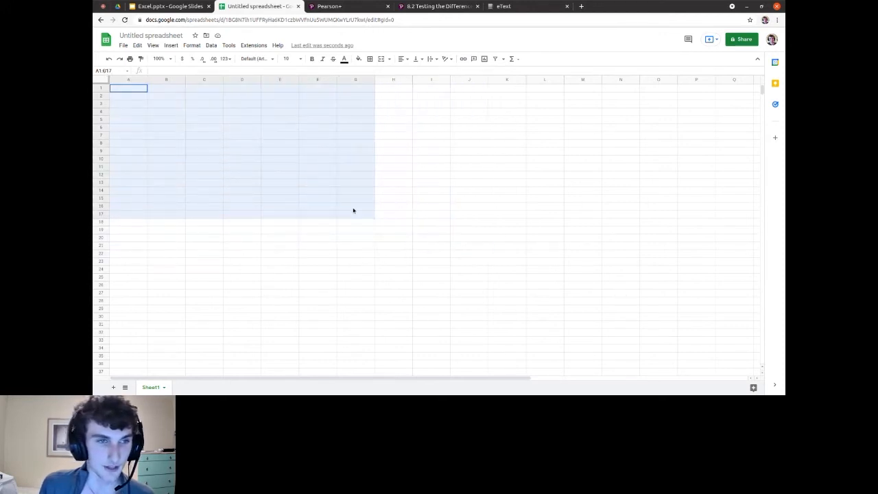
left_click(164, 88)
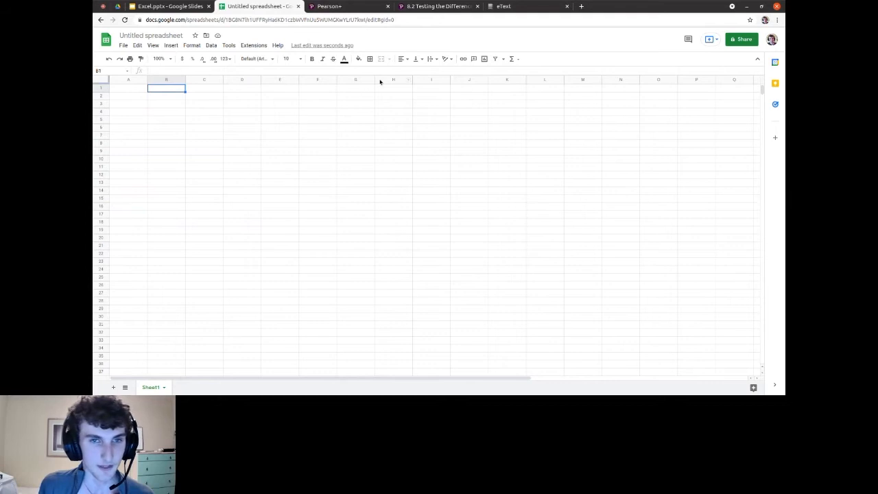
left_click(127, 88)
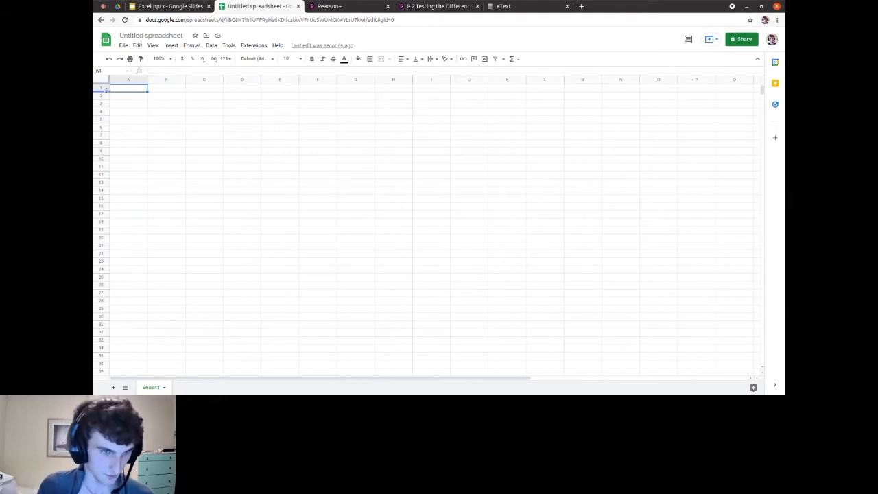
left_click(390, 172)
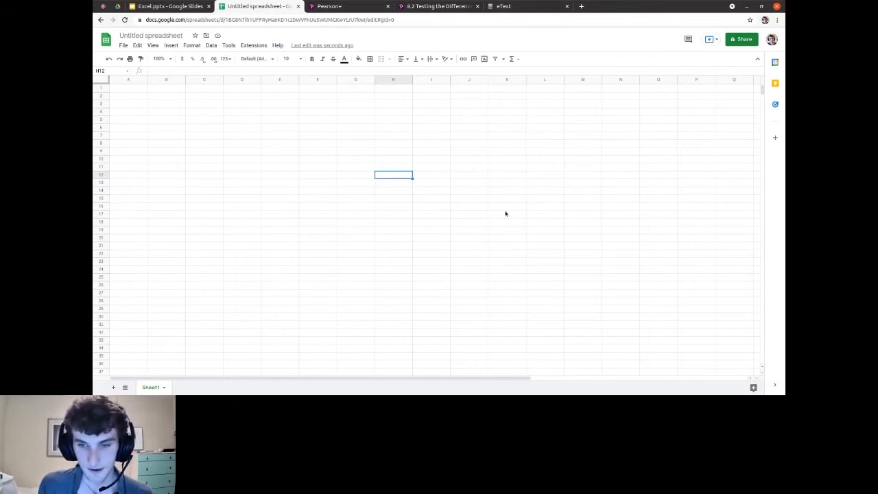
Step: Enter "Test" in cell A2 and the number 1 in cell B2
left_click(144, 103)
left_click(139, 97)
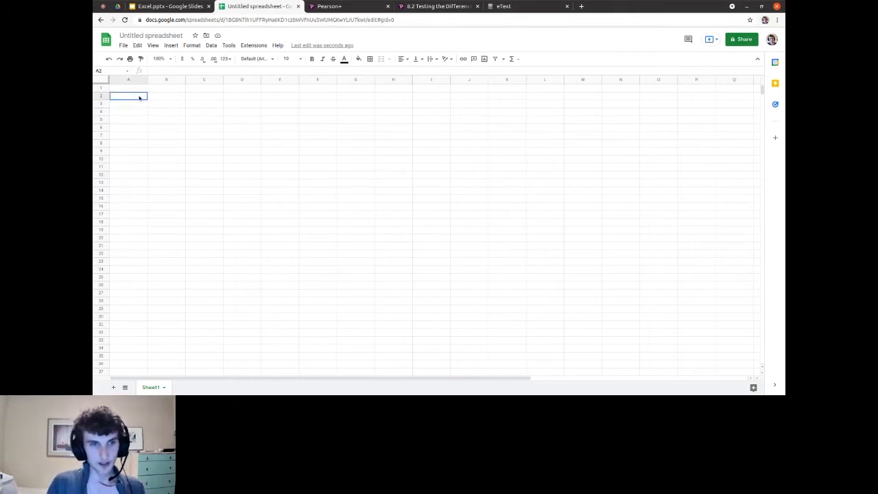
double_click(139, 97)
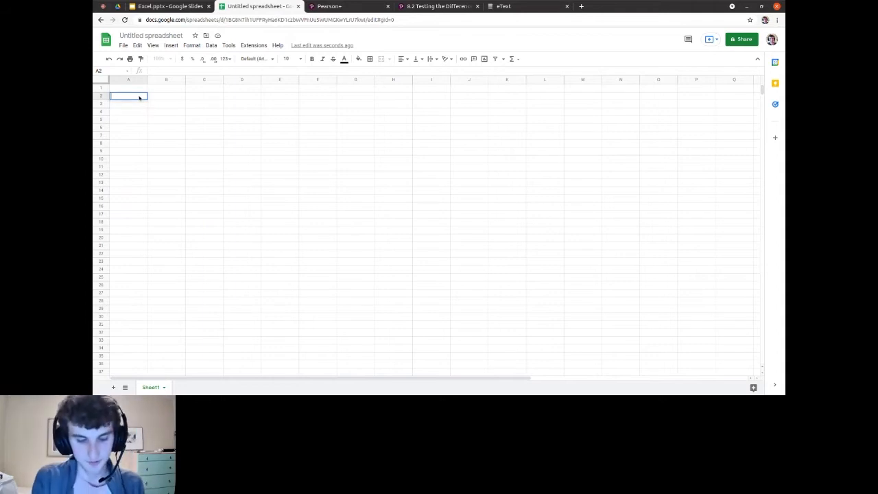
type("Te")
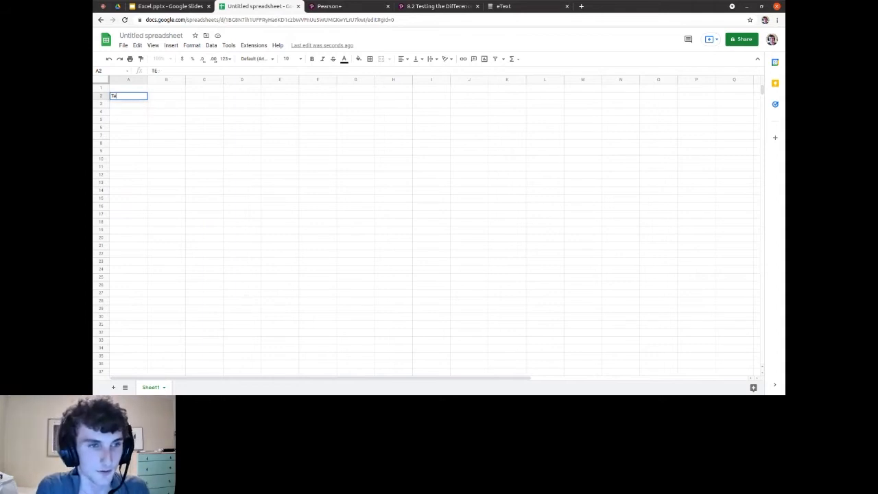
type("st")
key("Return")
left_click(174, 100)
type("1")
key("Return")
Step: Enter $10 in cell C2 and inspect the stored contents of cells A2 to C2
double_click(197, 99)
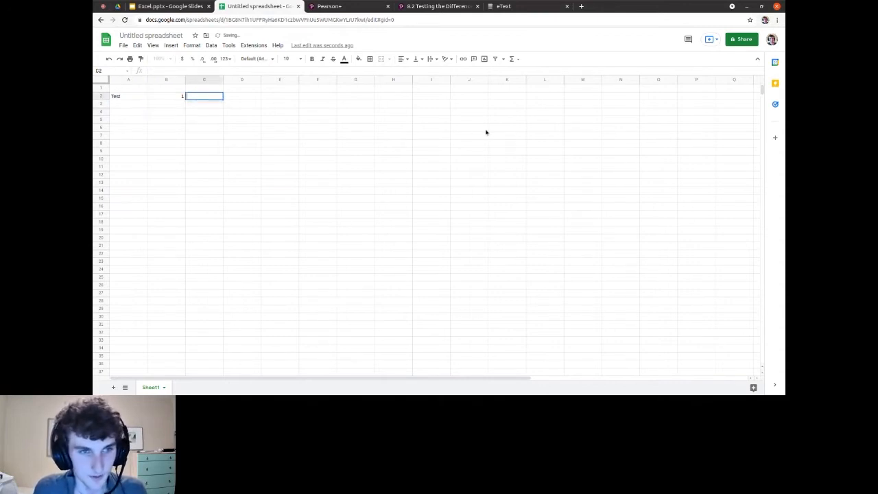
type("@")
key("BackSpace")
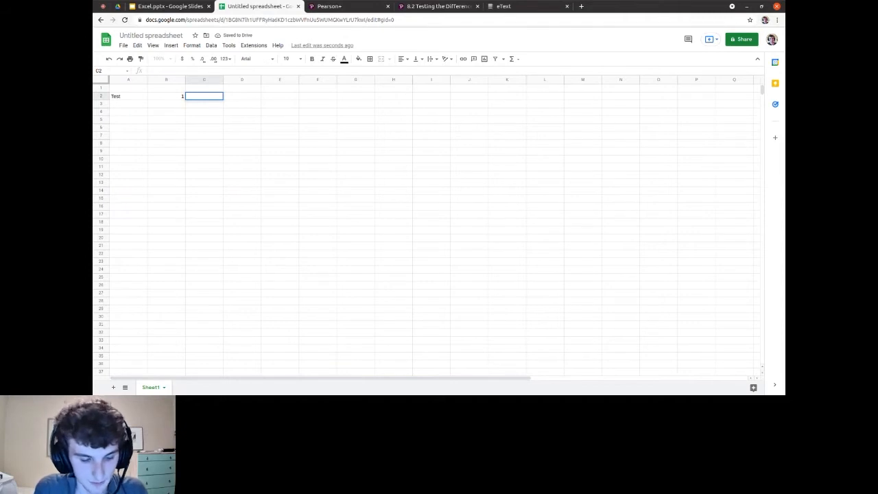
type("$10")
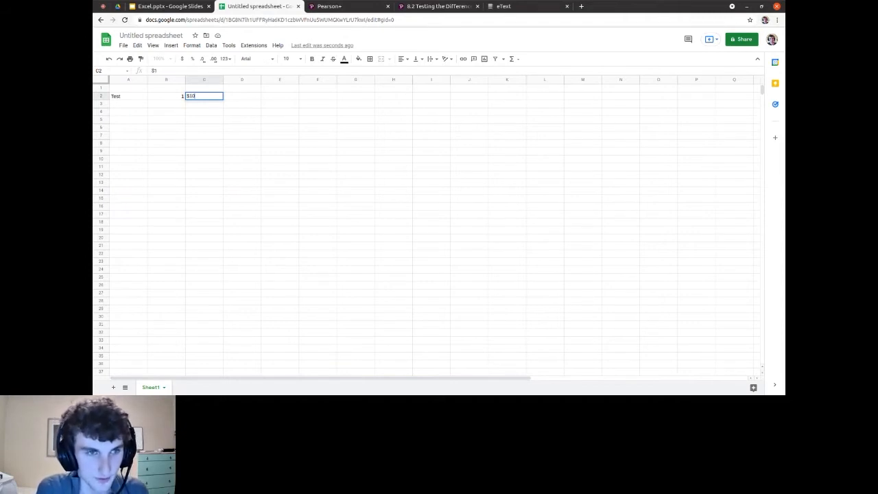
key("Return")
left_click(204, 98)
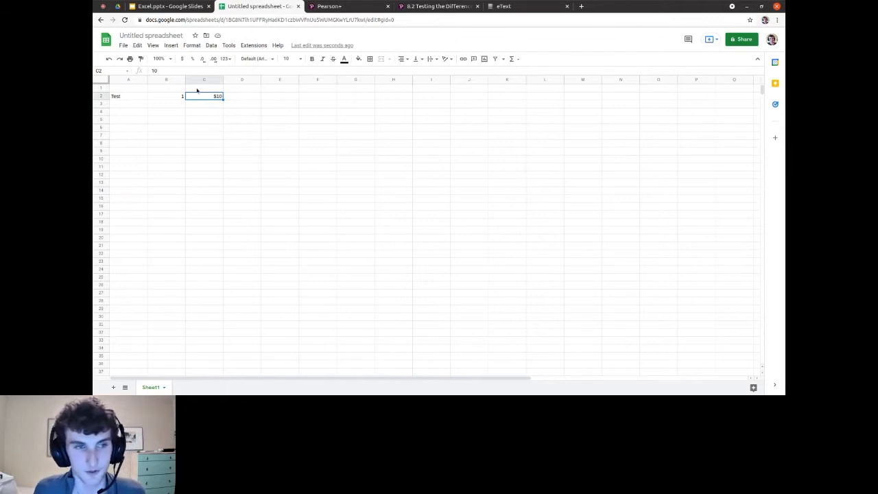
left_click(126, 100)
left_click(162, 98)
Step: Clear the sample entries from cells C2, B2 and A2
left_click(209, 98)
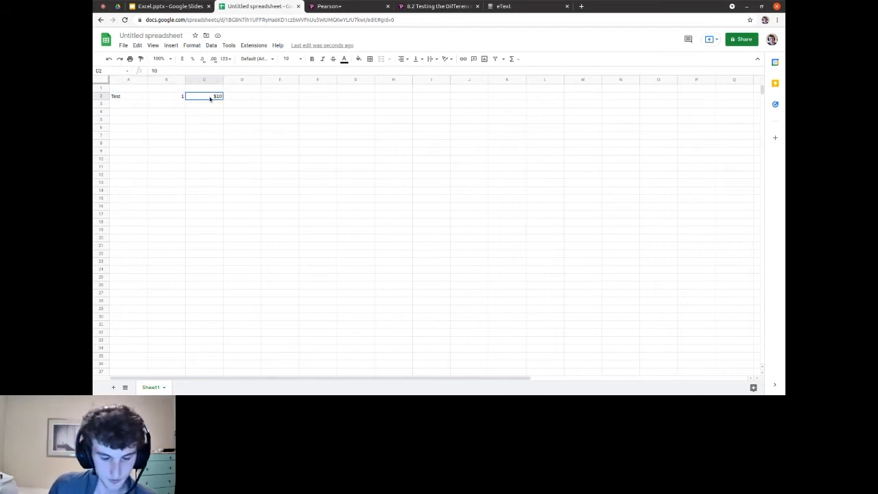
key("Delete")
left_click(163, 101)
key("Delete")
left_click(133, 100)
key("Delete")
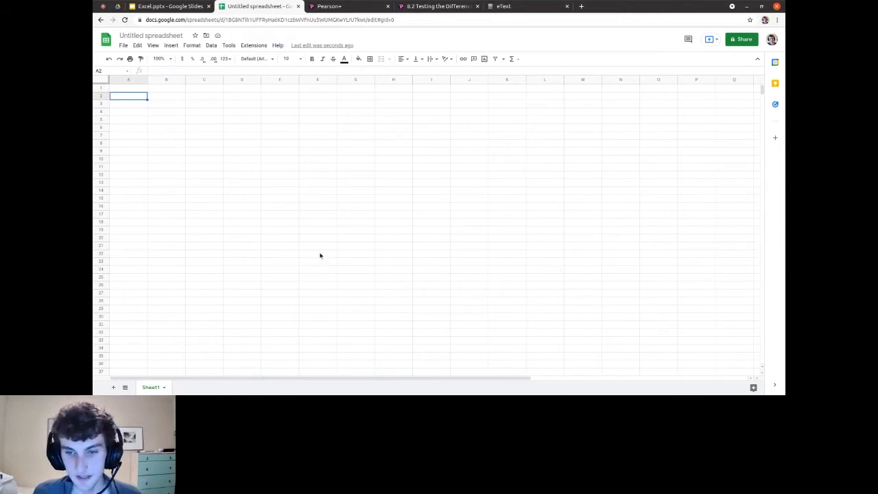
left_click(255, 177)
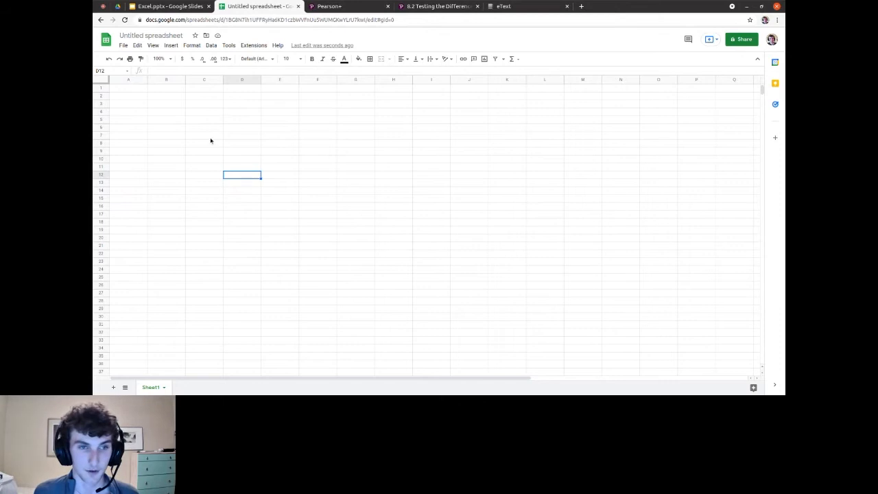
Step: Enter the title "Ebay seller spreadsheet 20201" in cell A1
left_click(130, 88)
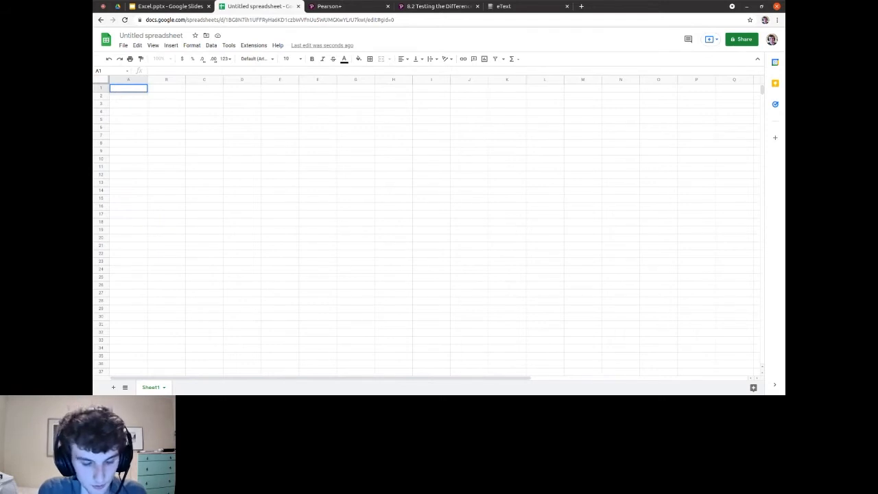
type("Ebay seller spreadssheet")
key("BackSpace")
key("BackSpace")
key("BackSpace")
key("BackSpace")
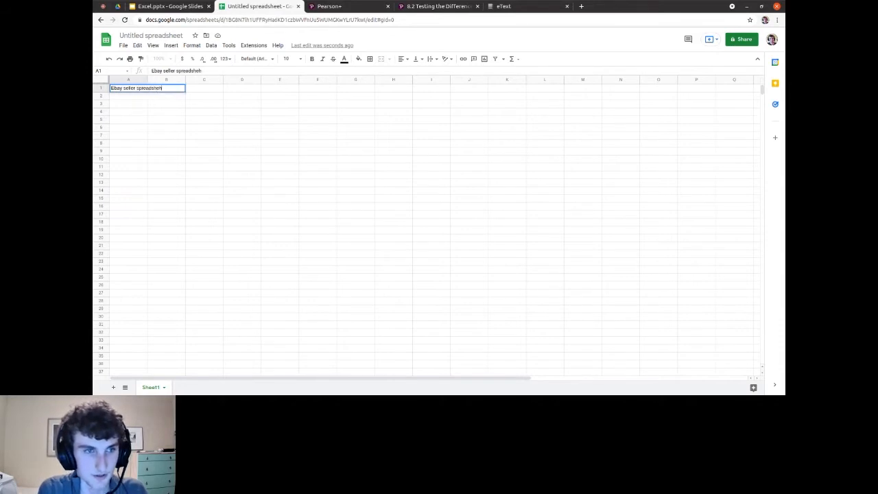
key("BackSpace")
type("heet")
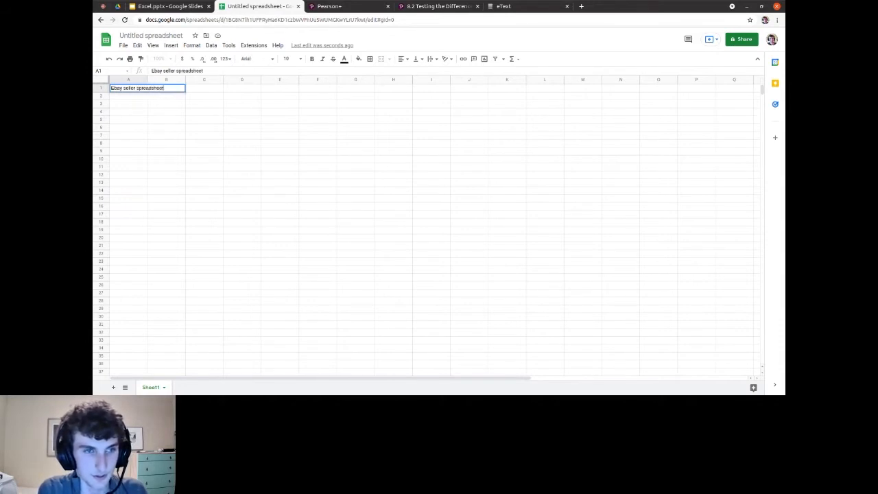
type(" 20201")
key("Return")
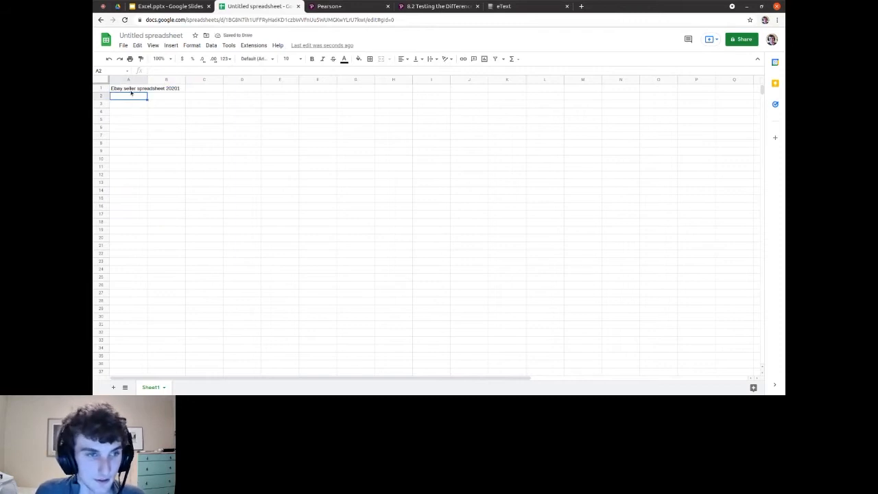
Step: Compare the contents of cells A1 and B1 to check which cell holds the title text
left_click(132, 89)
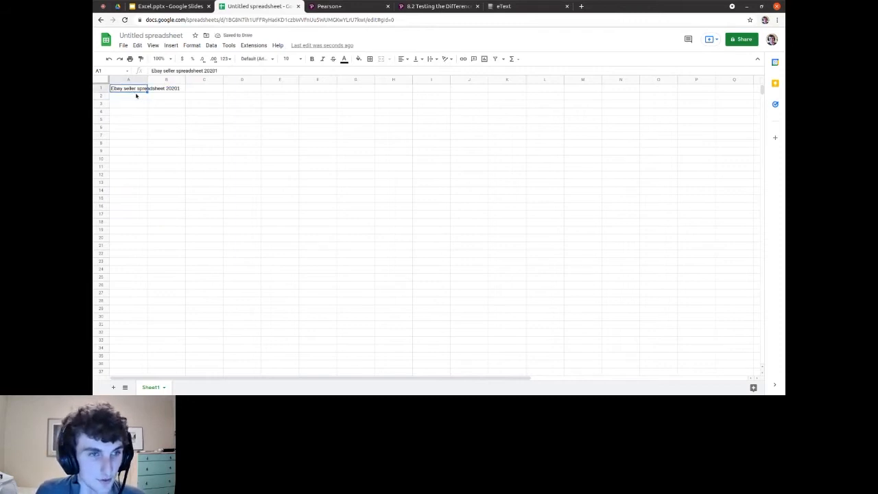
left_click(179, 90)
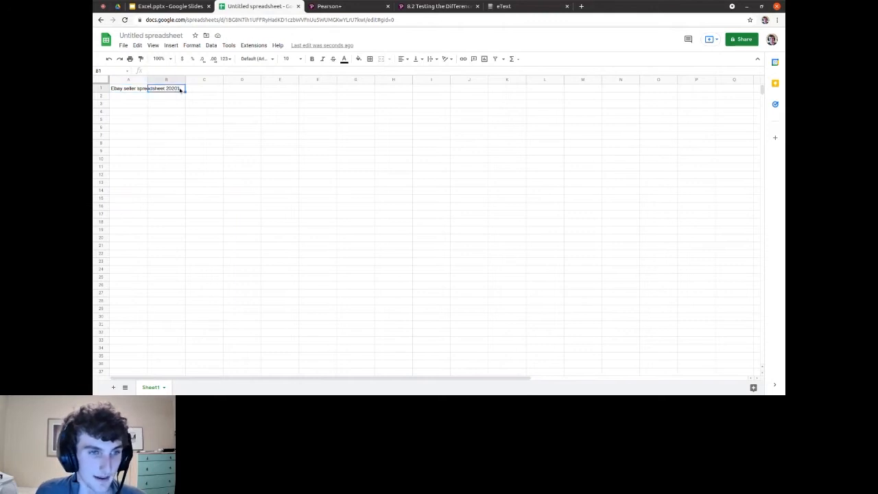
double_click(180, 90)
key("Escape")
left_click(128, 88)
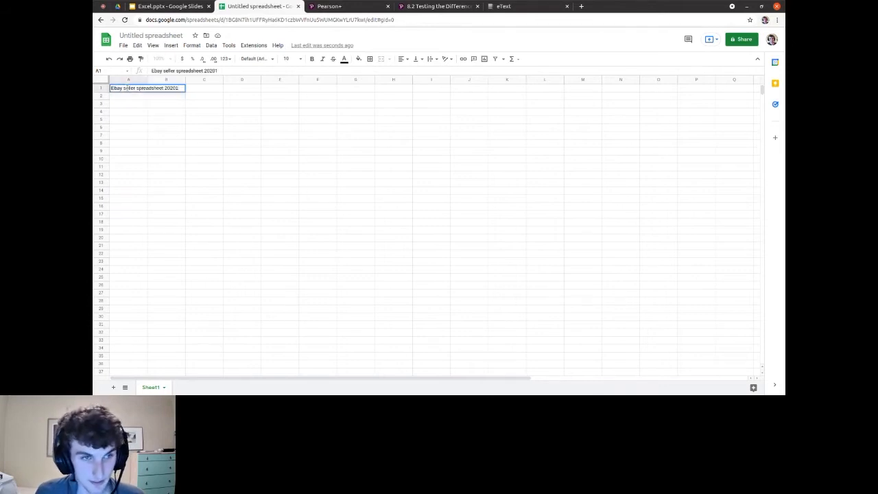
left_click(170, 120)
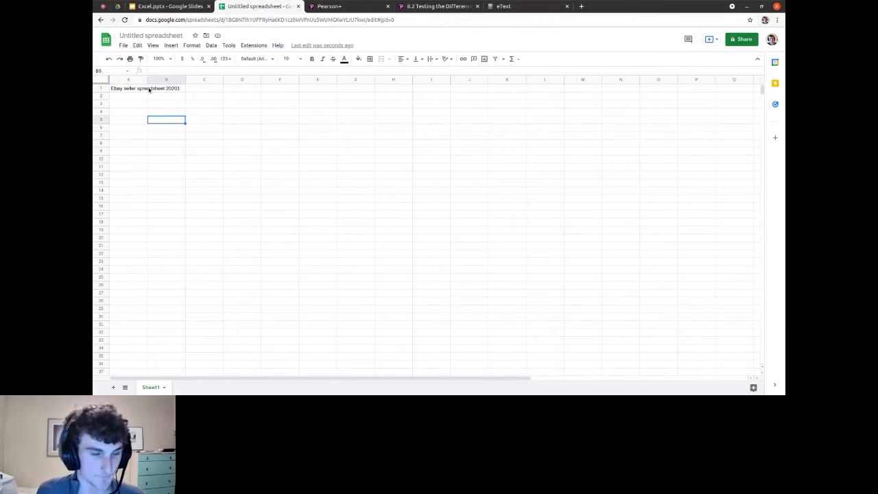
Step: Enter 1 in cell B1 beside the overflowing title, and clear that cell again
double_click(161, 90)
type("1")
key("Return")
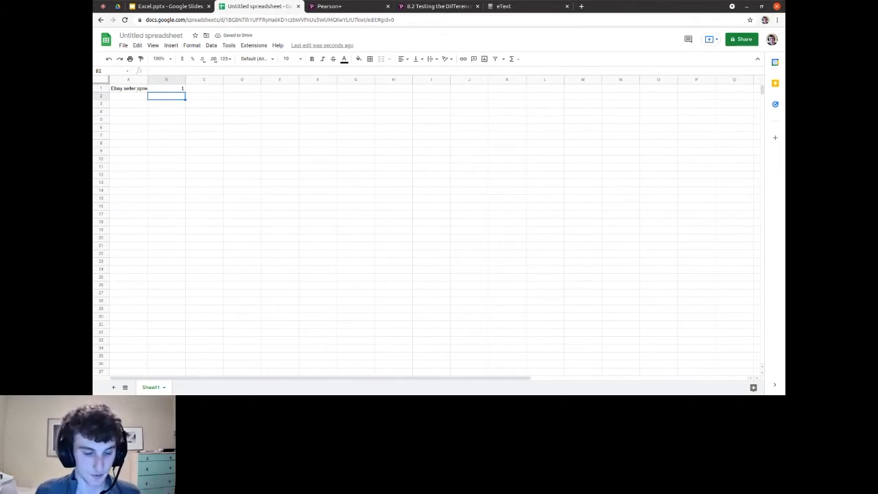
left_click(163, 90)
key("Delete")
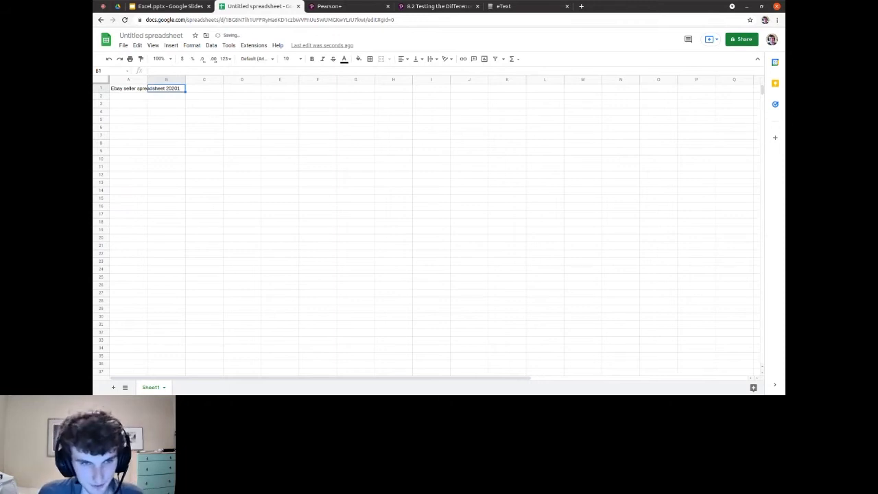
Step: Enter the label "Name:" in cell A2 below the title
left_click(131, 96)
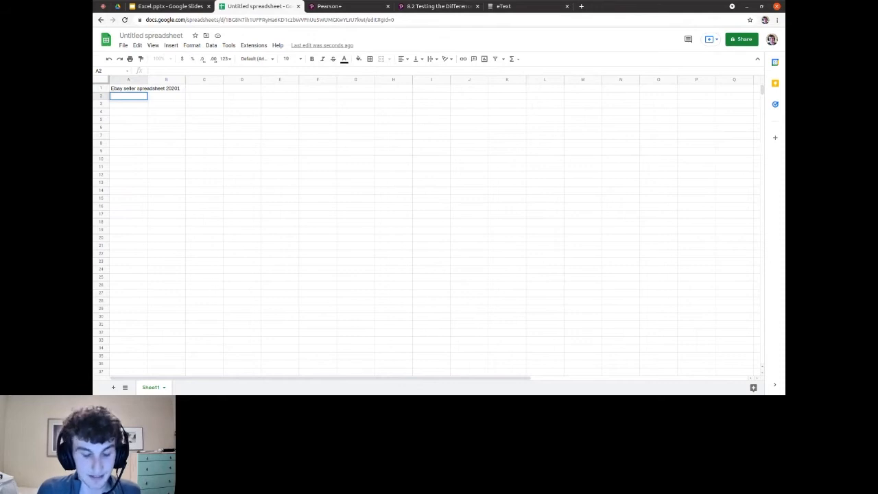
type("Name:")
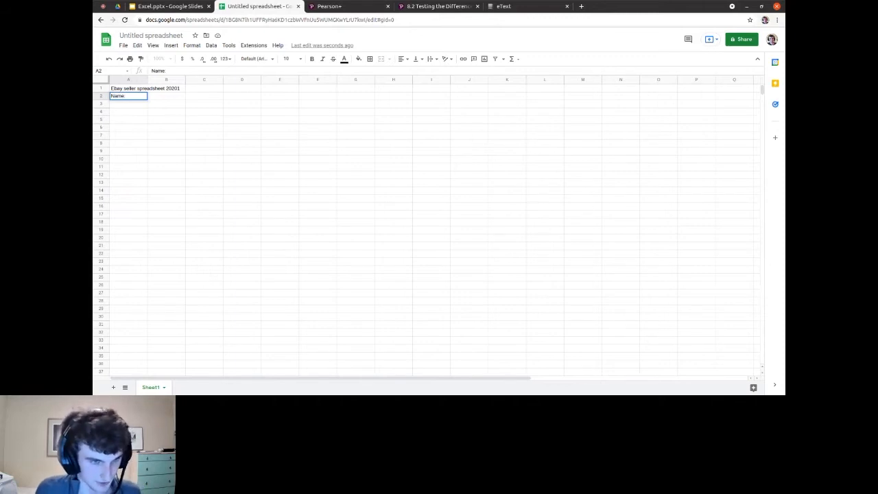
key("Return")
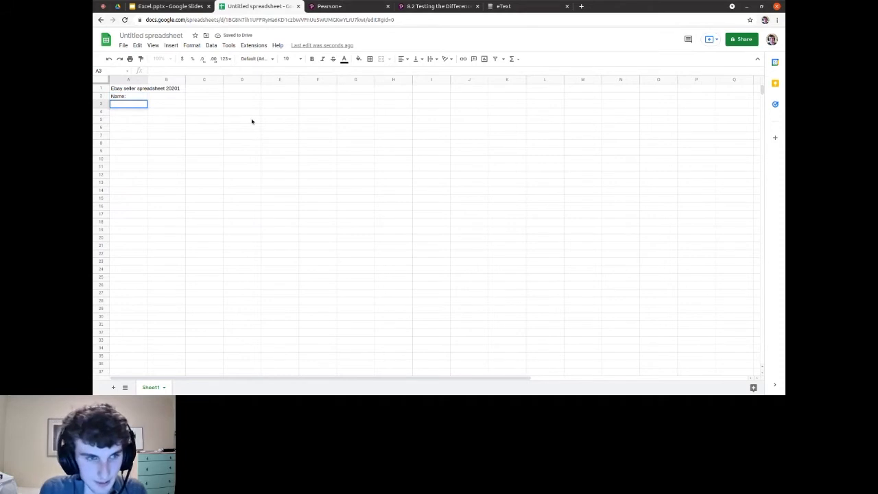
Step: Enter the item name "Top hat" in cell A3 and the label "Date Sold:" in cell B2
type("Top hat")
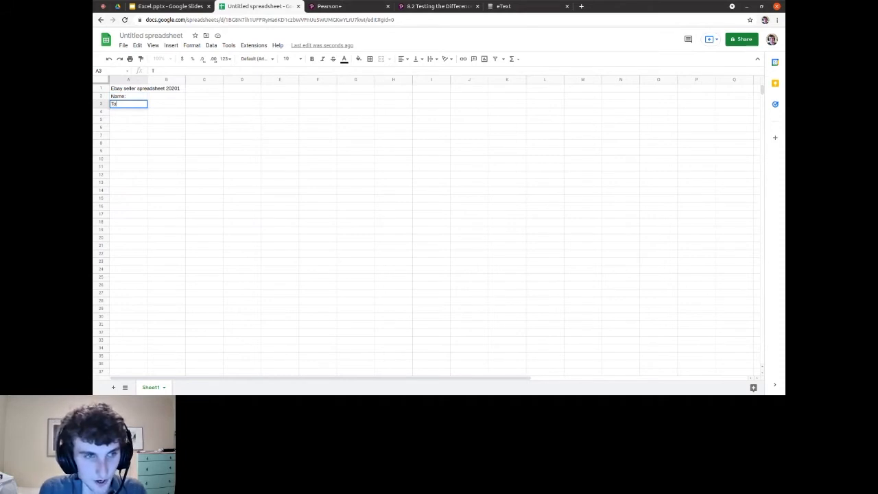
key("Return")
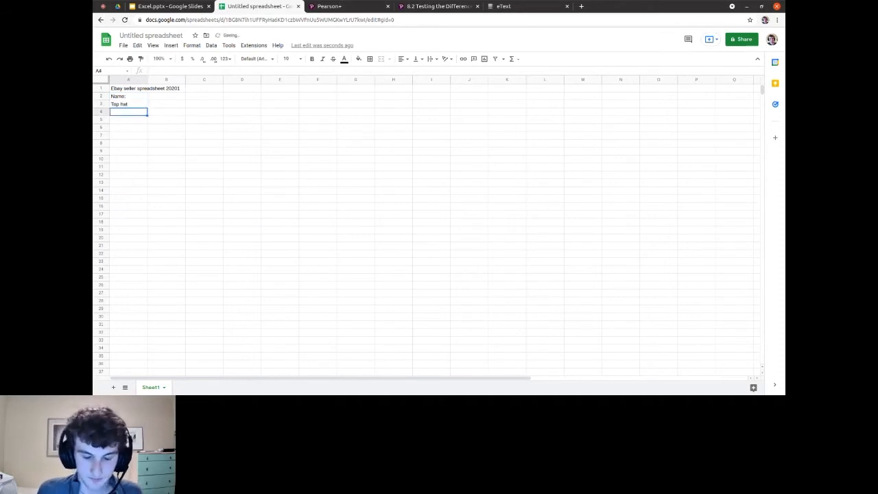
left_click(153, 97)
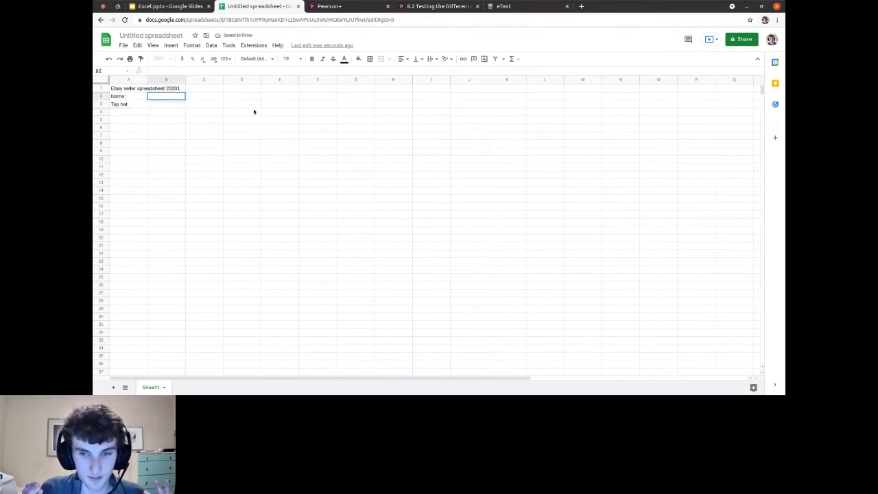
type("D")
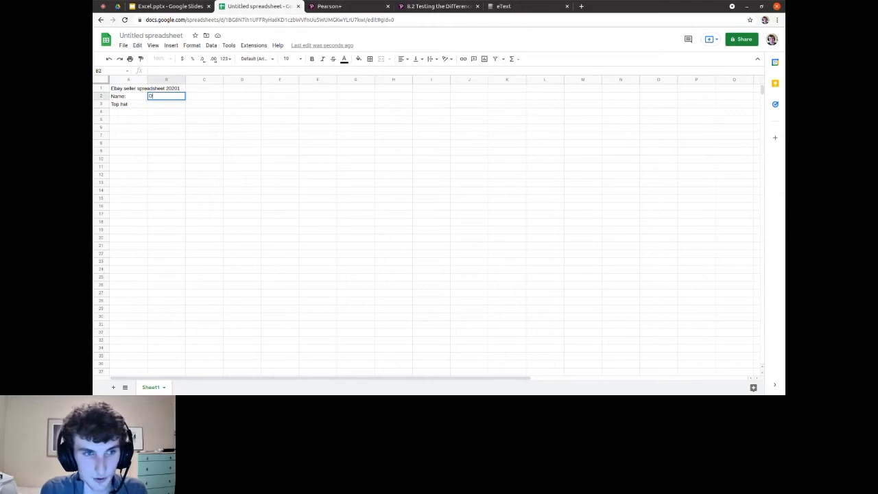
type("ate Sold:")
key("Return")
Step: Enter the date 11/16/20201 in cell B3 under the "Date Sold:" label
double_click(164, 107)
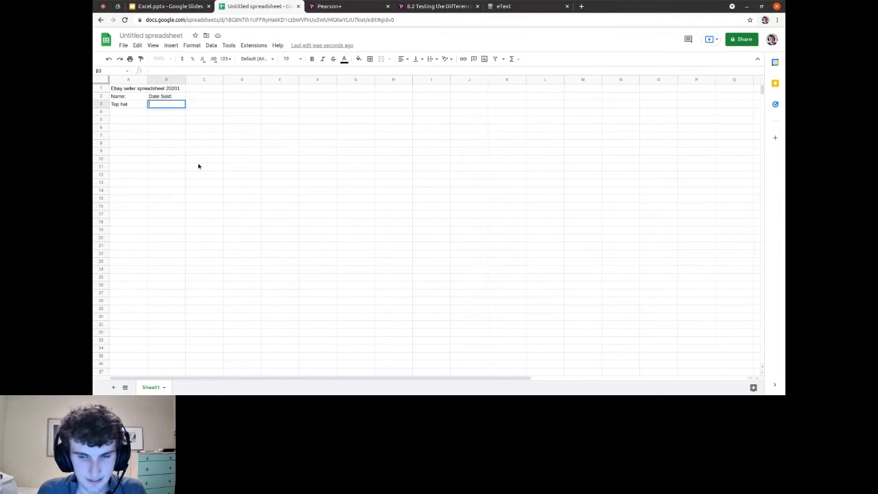
double_click(165, 104)
type("11/16")
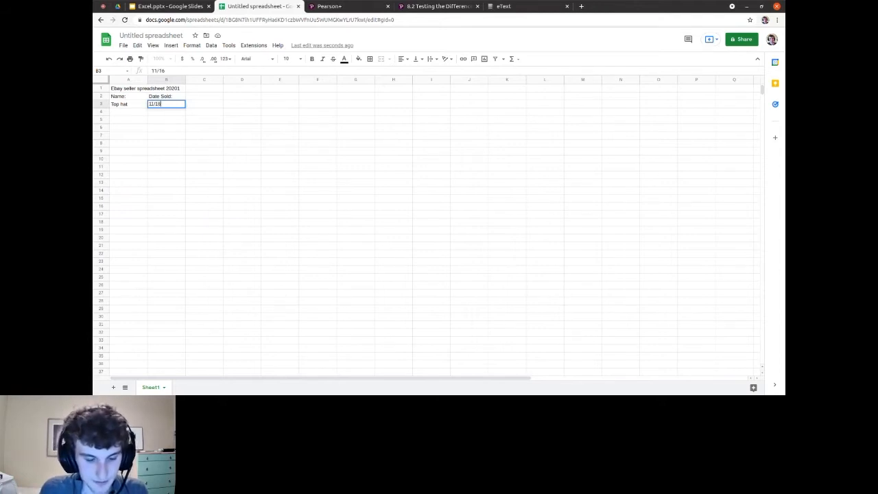
type("/20201")
key("Return")
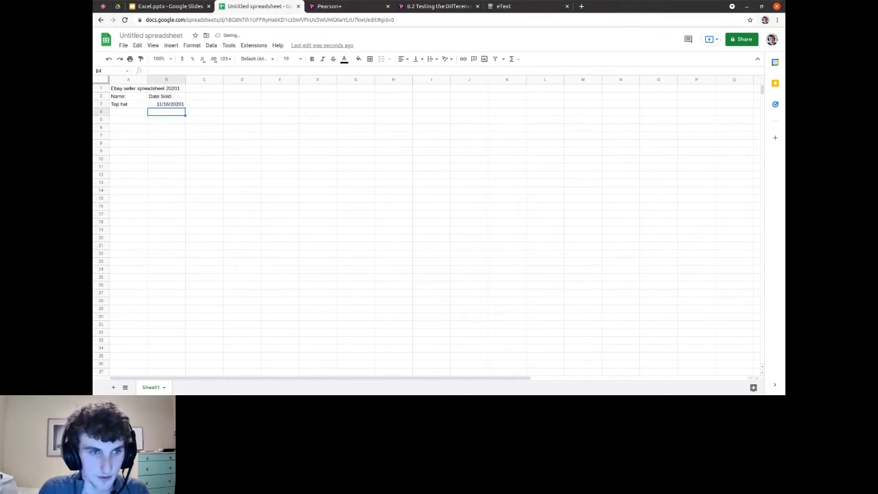
Step: Correct the sale date in cell B3 to 11/16/2021
double_click(173, 101)
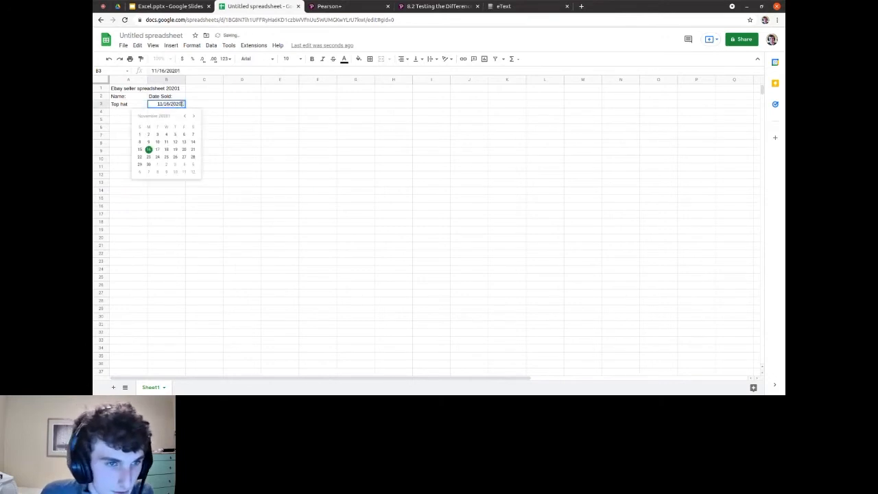
key("BackSpace")
key("BackSpace")
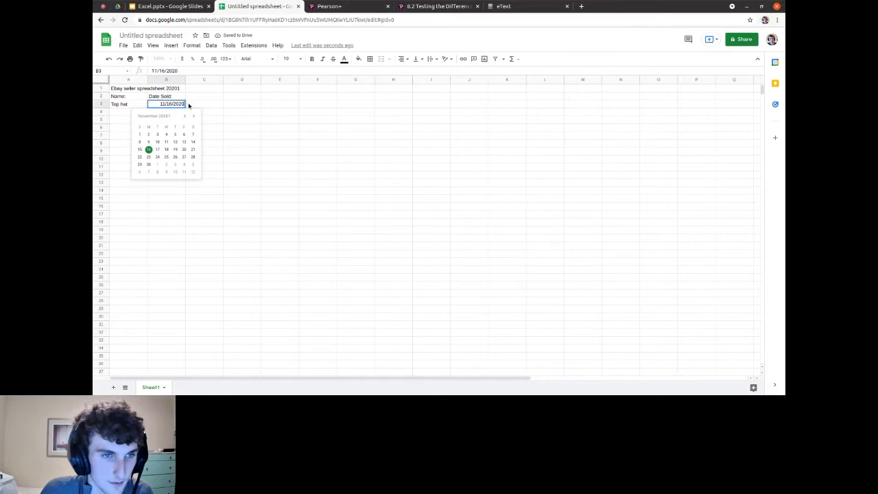
type("1")
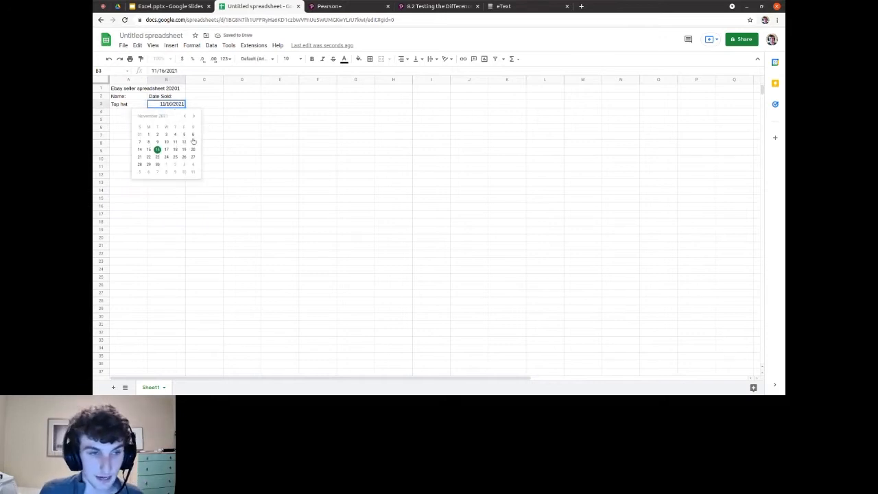
left_click(184, 142)
double_click(173, 108)
left_click(158, 151)
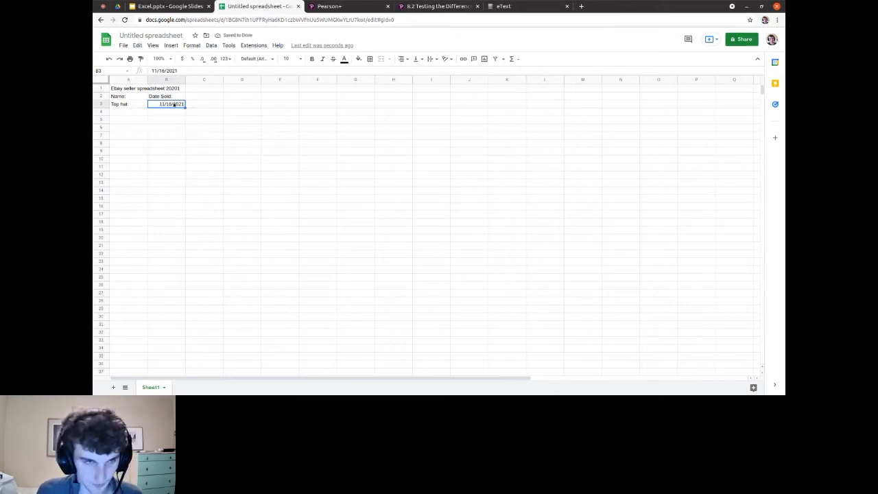
Step: Enter the label "Sold Price:" in cell C2 and the price 50 in cell C3 below it
left_click(195, 96)
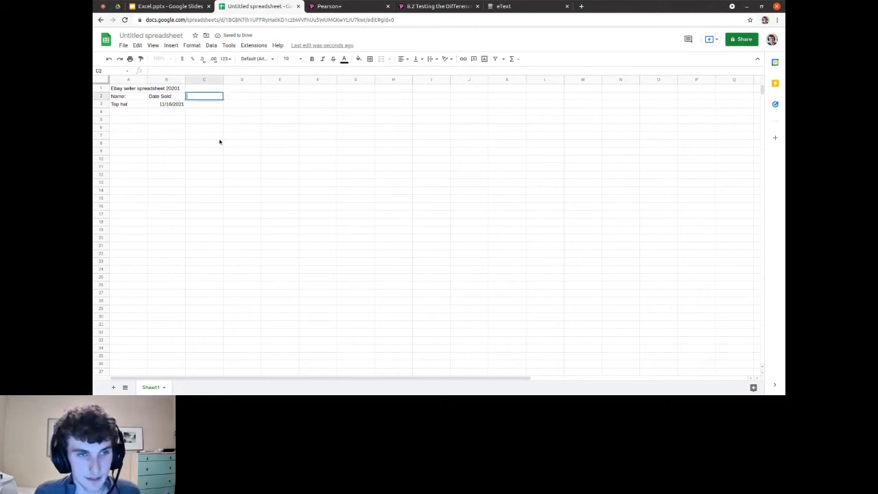
type("Sold Price")
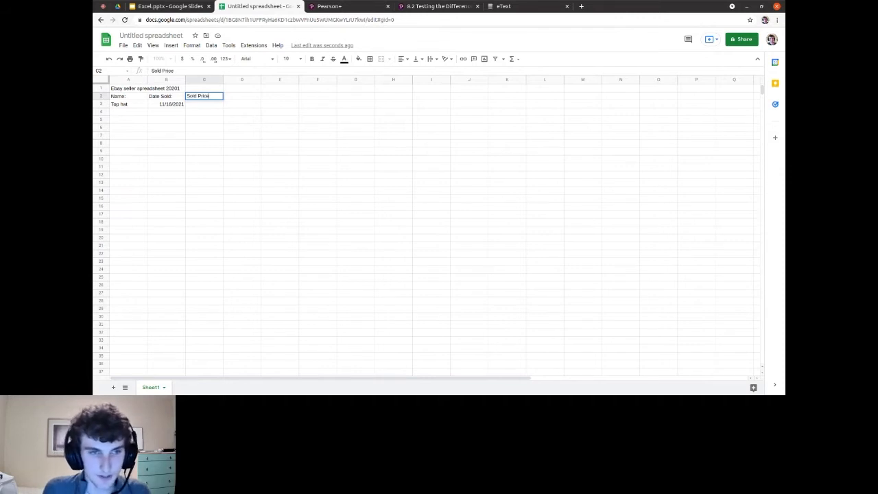
type(":")
key("Return")
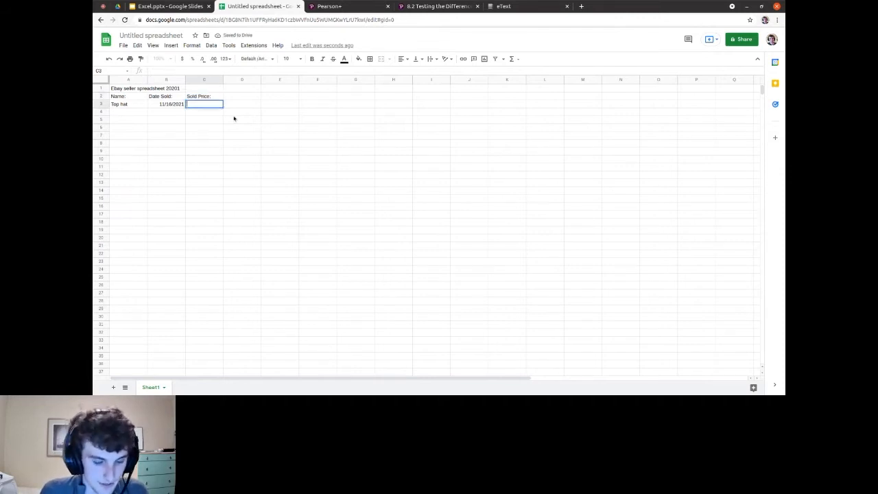
type("50")
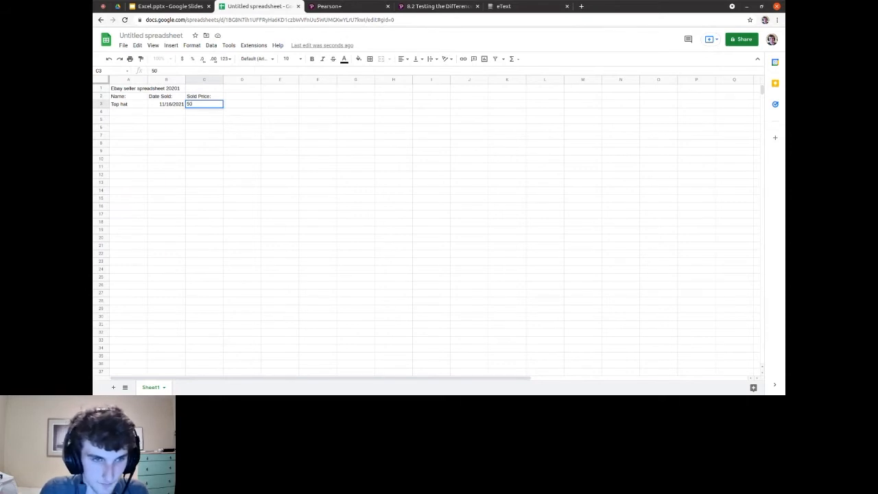
key("Return")
Step: Apply the Accounting number format to the sold price in cell C3
left_click(220, 104)
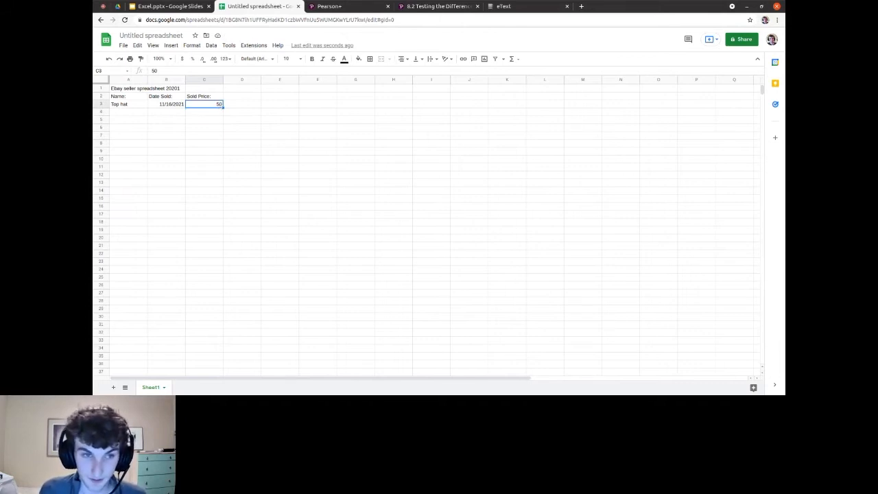
left_click(189, 45)
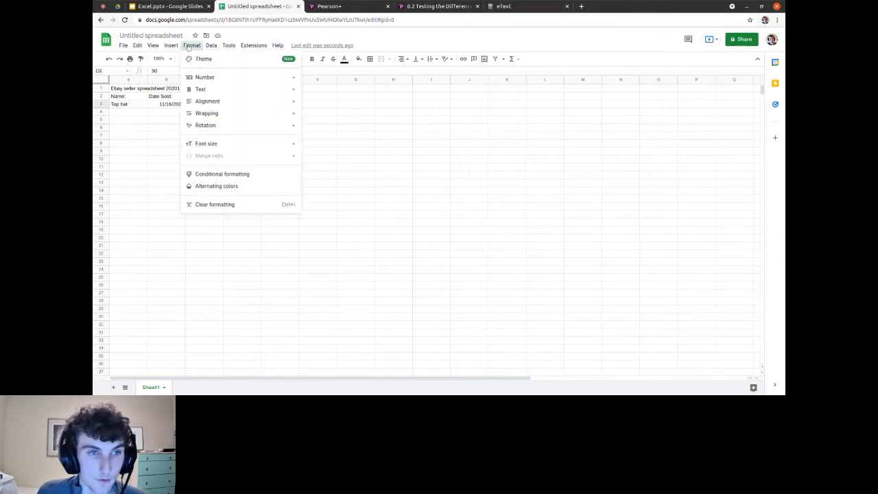
mouse_move(291, 78)
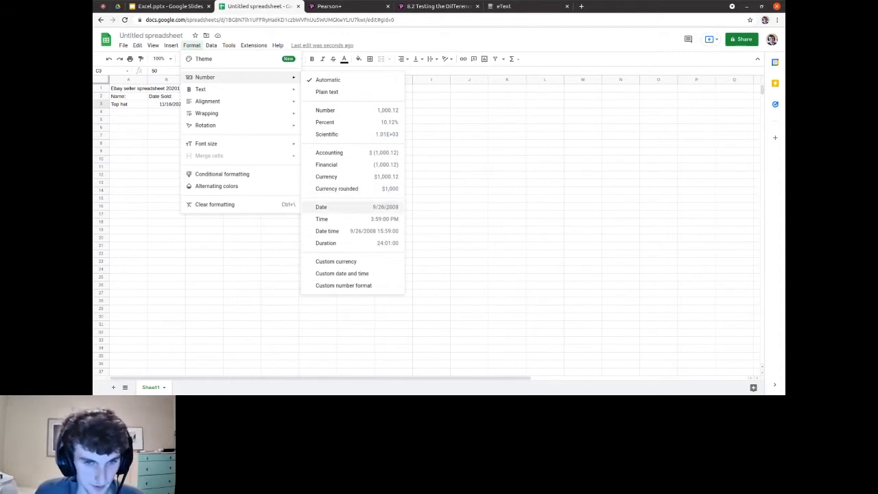
left_click(359, 154)
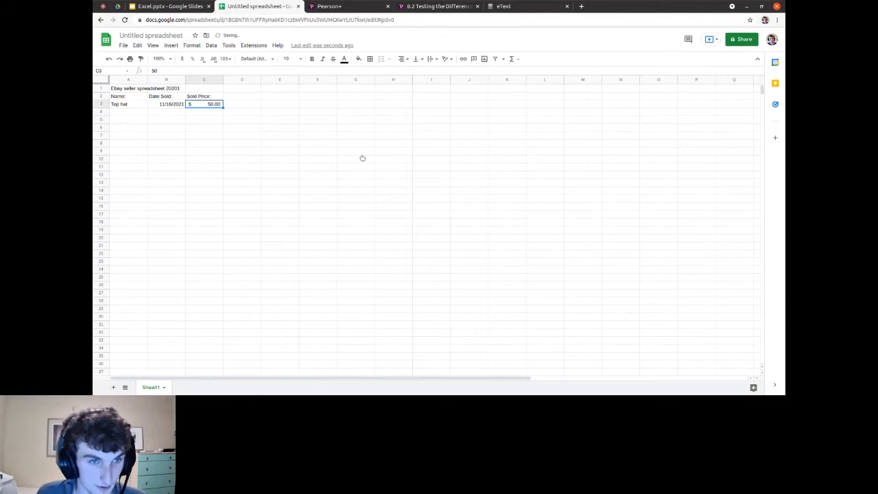
left_click(241, 136)
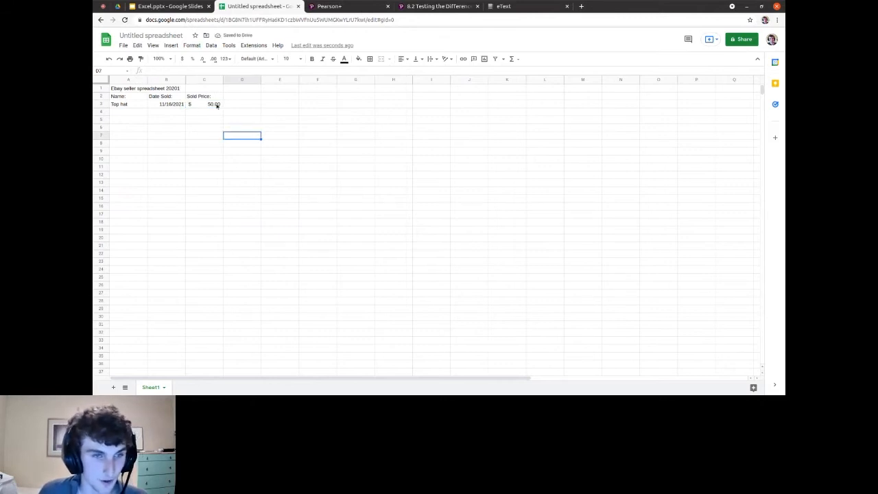
Step: Enter the label "Tax Percentage:" in cell D2 and the value .1 in cell D3 below it
left_click(241, 96)
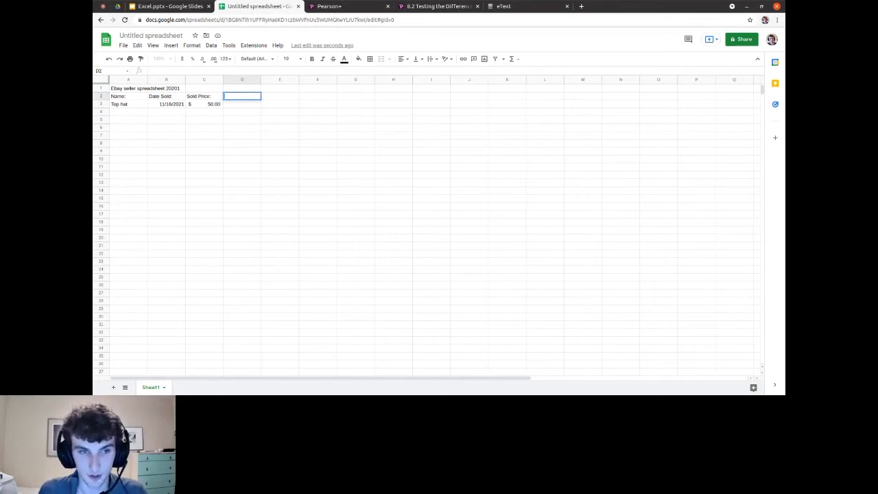
type("ax")
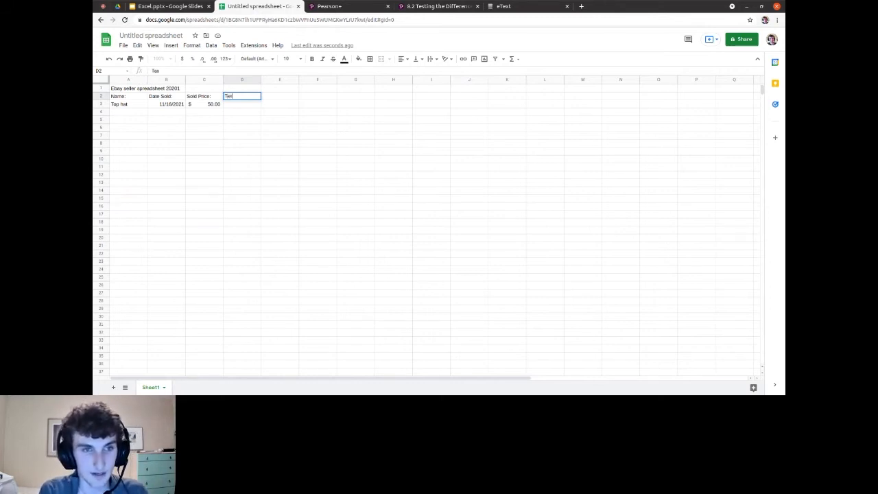
type(" Percentage:")
key("Return")
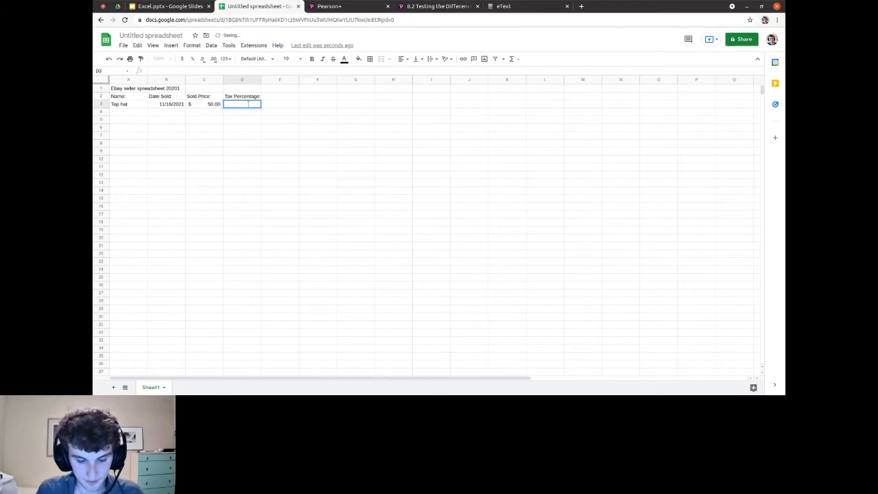
type(".1")
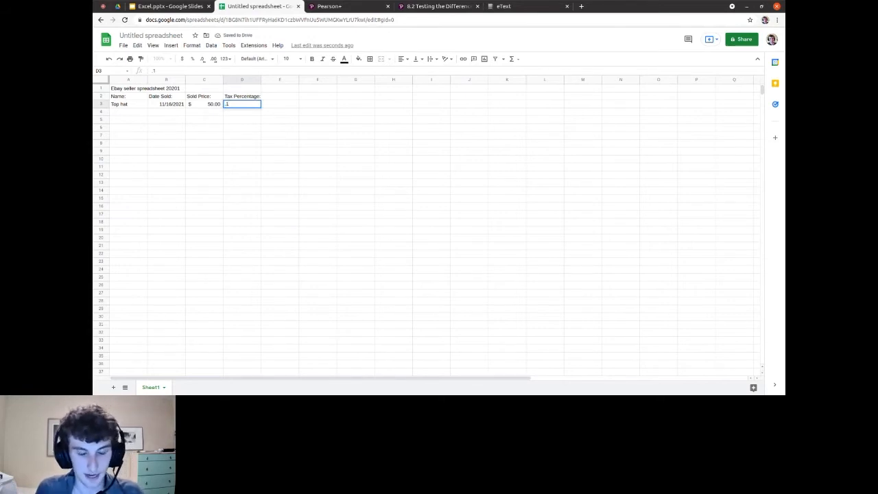
key("Return")
Step: Apply the Percent number format to the tax value in cell D3
left_click(248, 105)
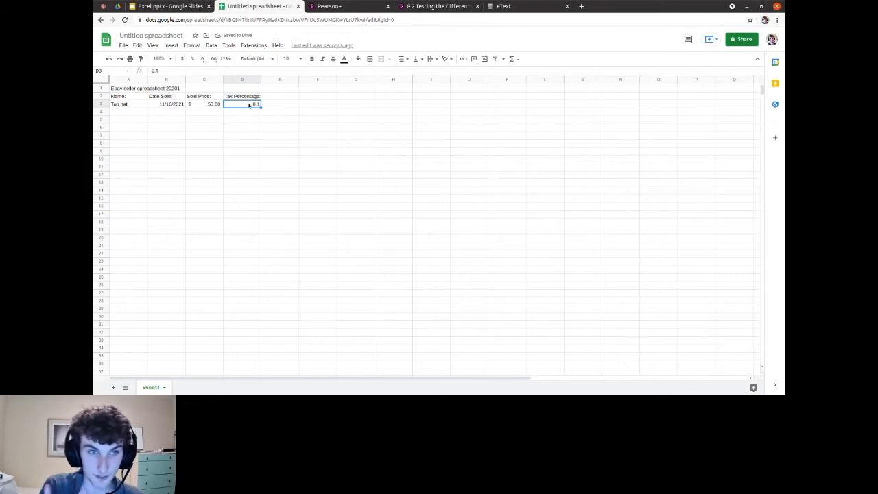
left_click(209, 46)
mouse_move(191, 45)
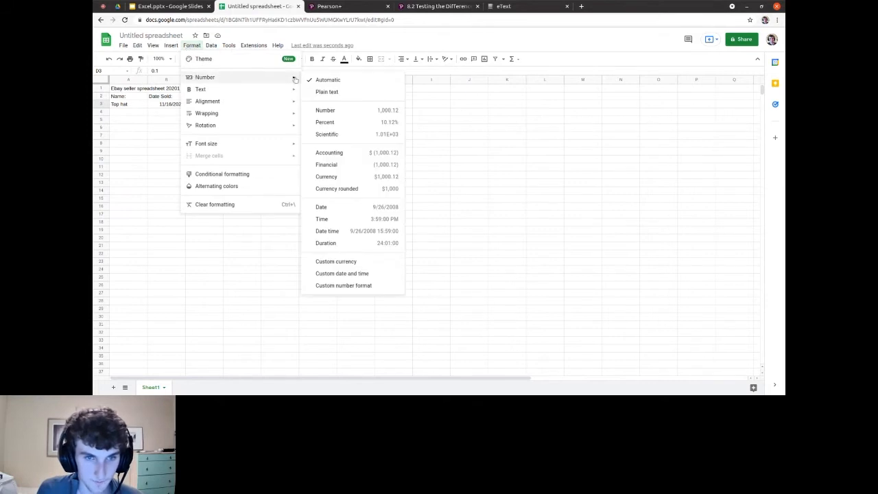
left_click(345, 123)
left_click(342, 126)
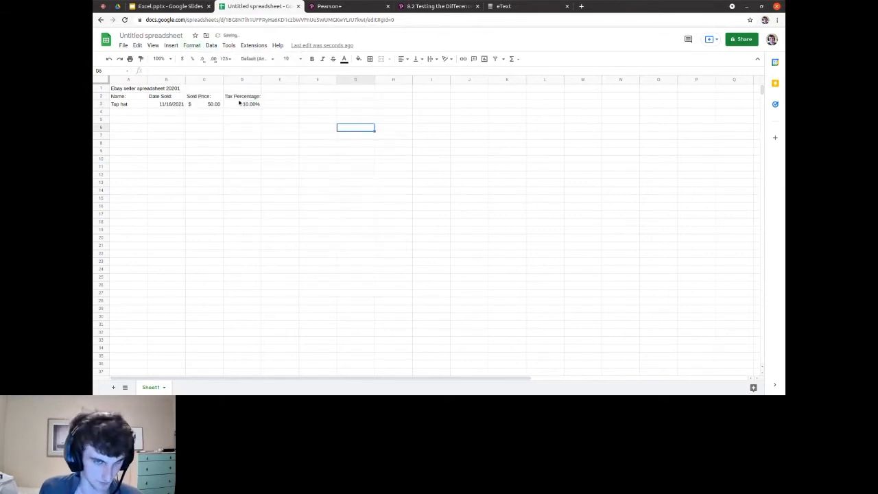
Step: Enter the label "Ebay take:" in cell E2 and the value 0.15 in cell E3 below it
double_click(279, 90)
double_click(275, 99)
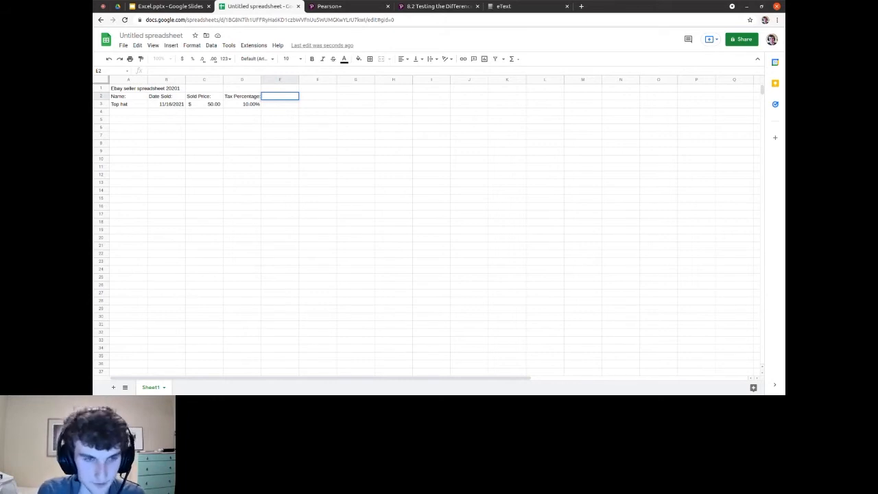
type("bay take:")
key("Return")
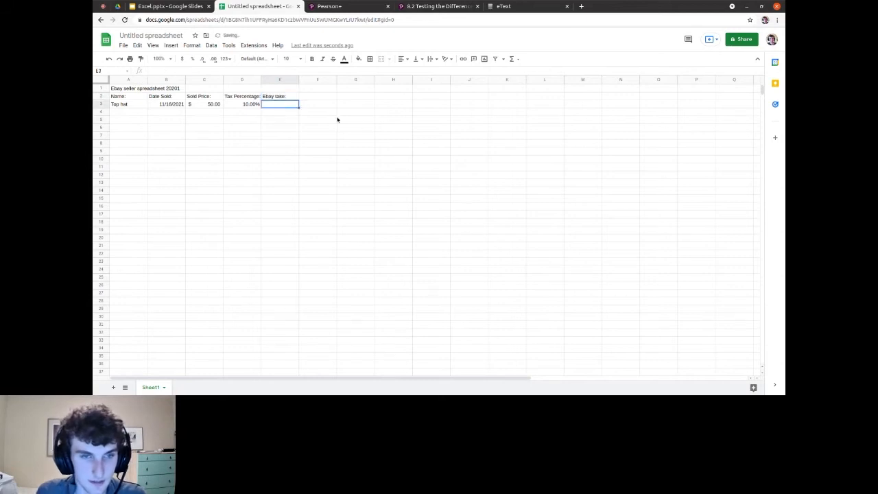
double_click(277, 105)
type("0.15")
key("Return")
Step: Apply the Percent number format to the Ebay take value in cell E3
left_click(285, 105)
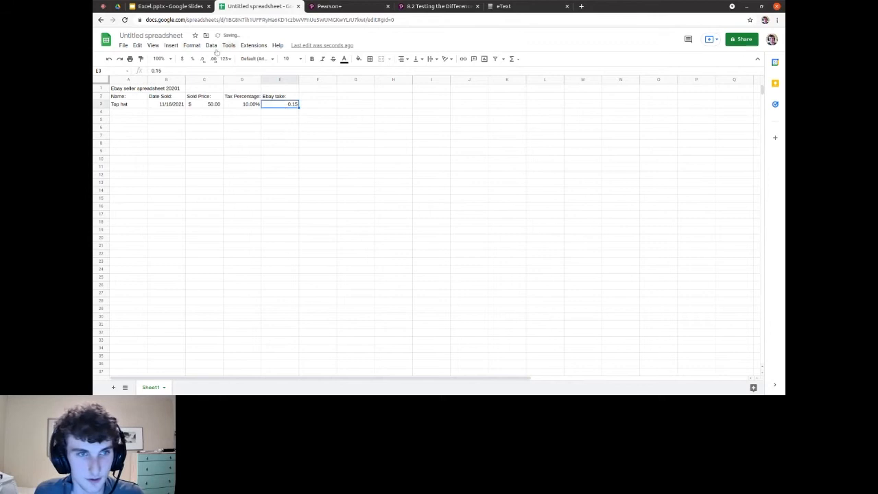
left_click(191, 45)
mouse_move(279, 90)
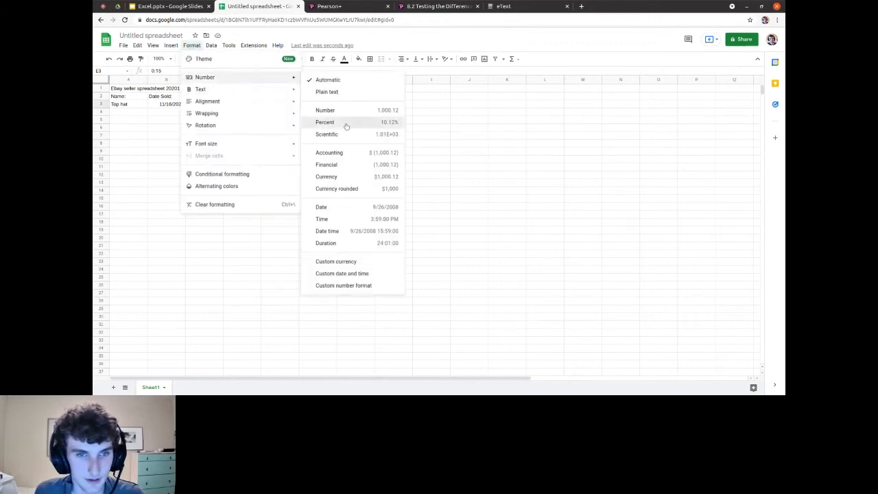
left_click(346, 122)
Step: Enter the label "Total Profit:" in cell F2 and open cell F3 below it for editing
left_click(314, 97)
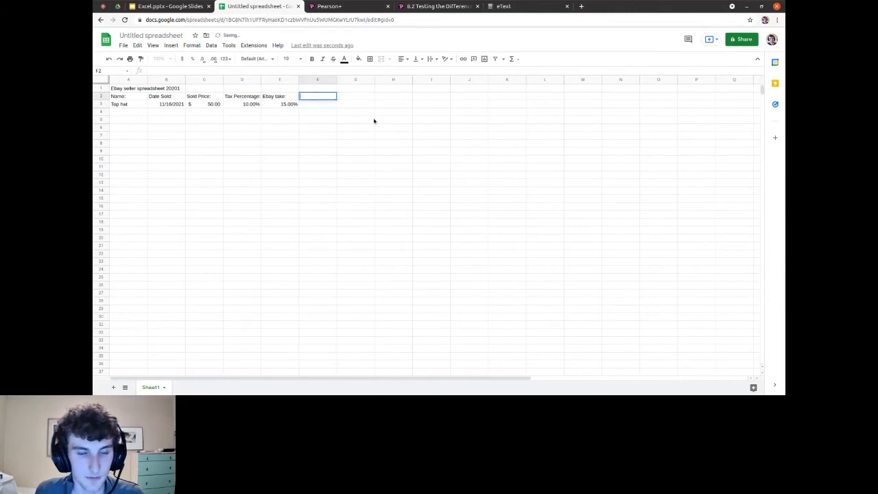
type("Total")
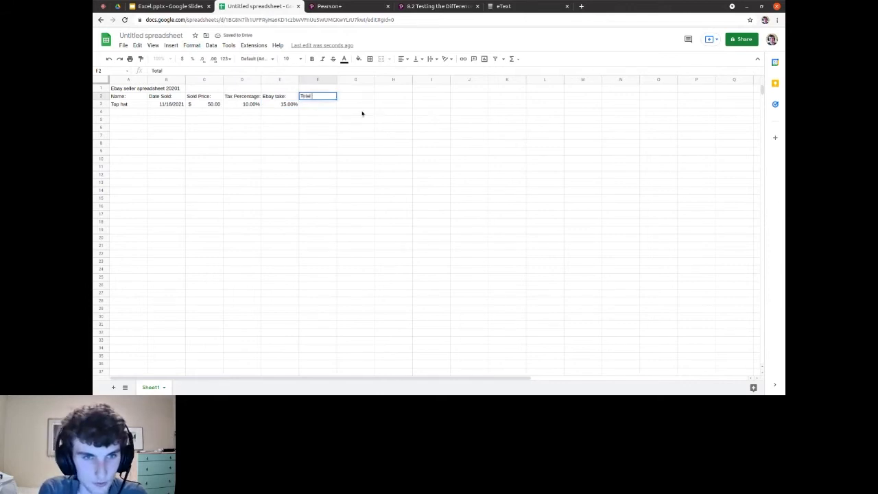
type(" Profit:")
key("Return")
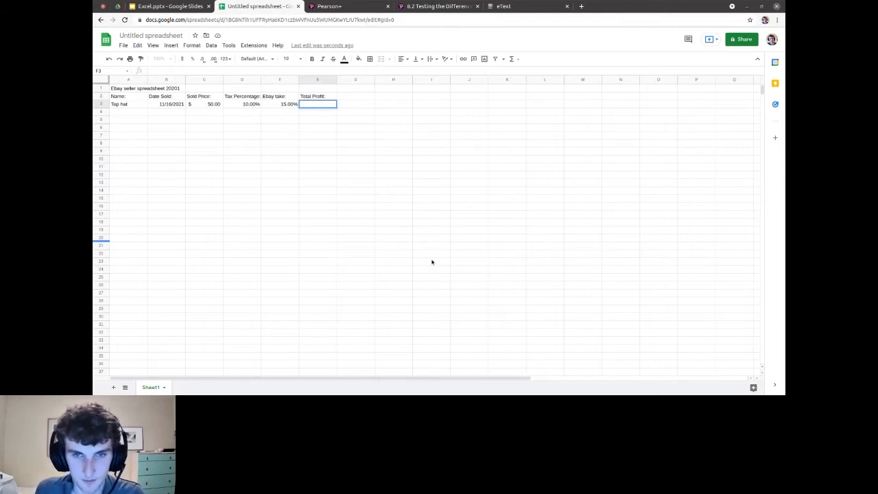
double_click(331, 103)
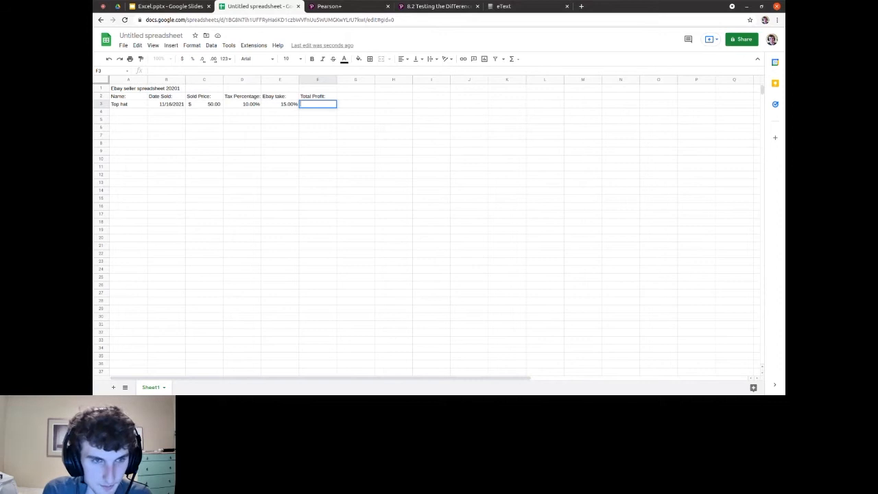
Step: Enter 40 as the total profit in cell F3 and apply the Accounting number format to it
type("40")
key("Return")
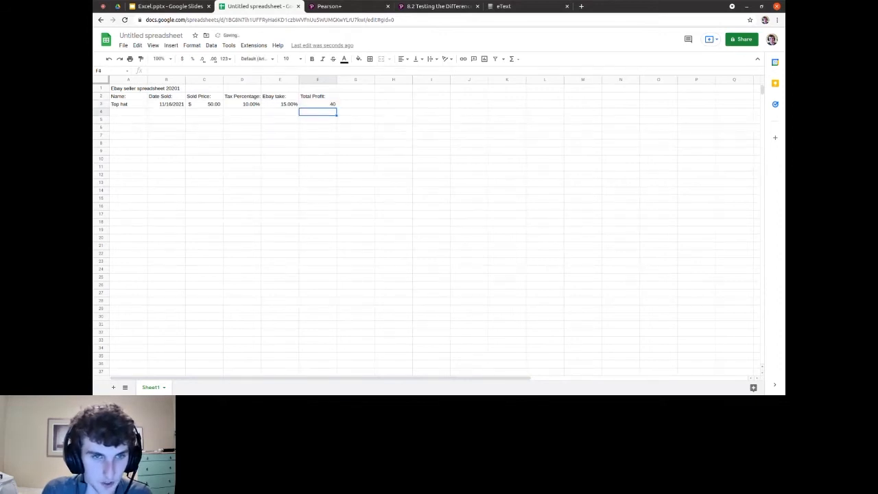
left_click(313, 98)
left_click(315, 104)
left_click(192, 46)
mouse_move(226, 47)
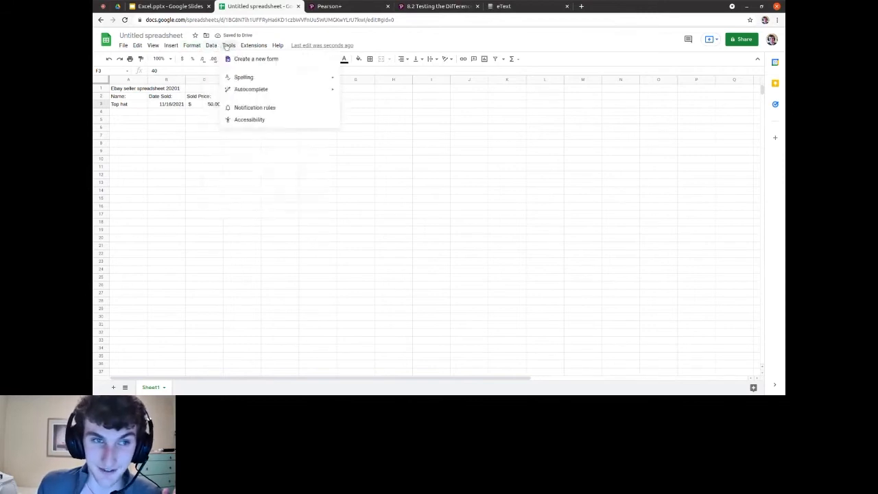
mouse_move(192, 46)
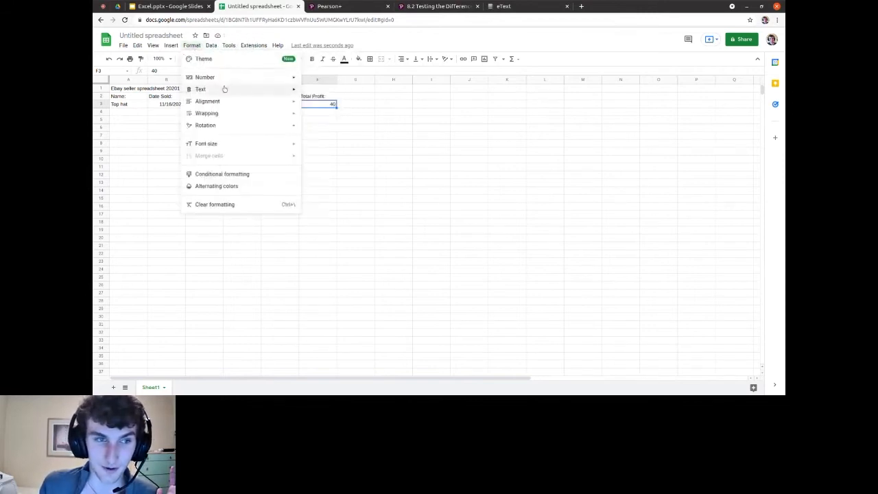
mouse_move(225, 77)
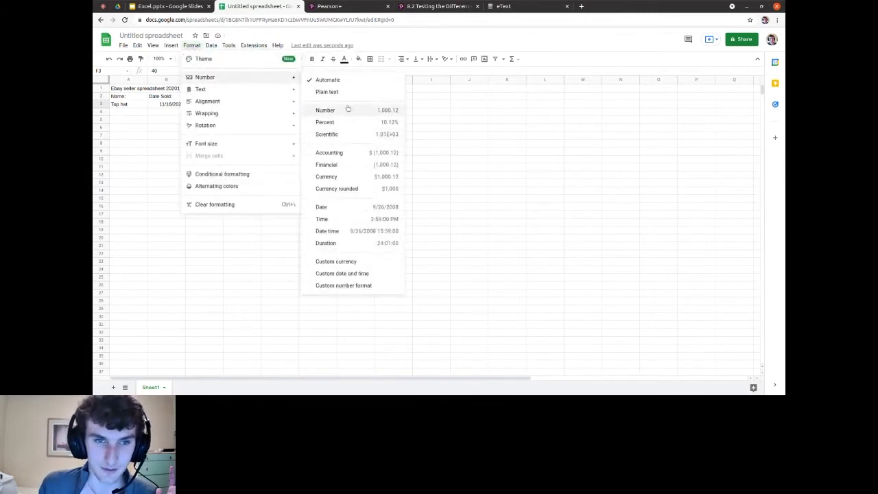
left_click(355, 154)
left_click(309, 124)
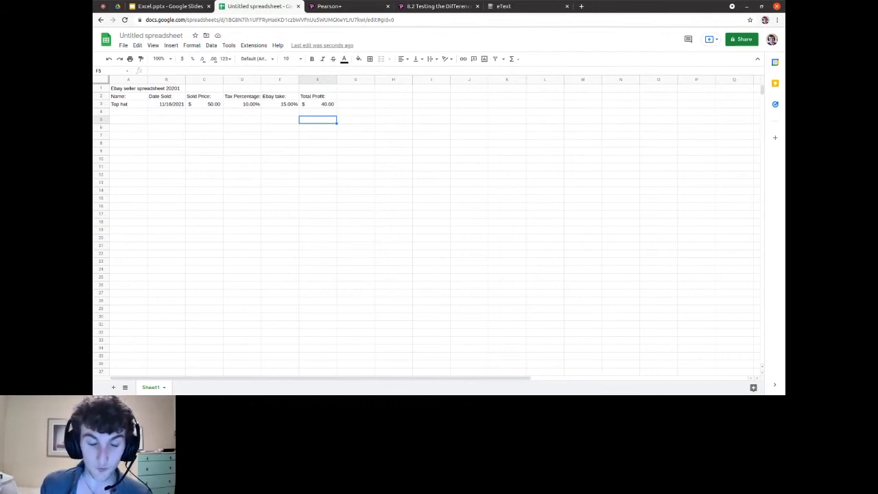
Step: Enter the item names Shirt, Dress and Watch in cells A4 to A6
left_click(126, 113)
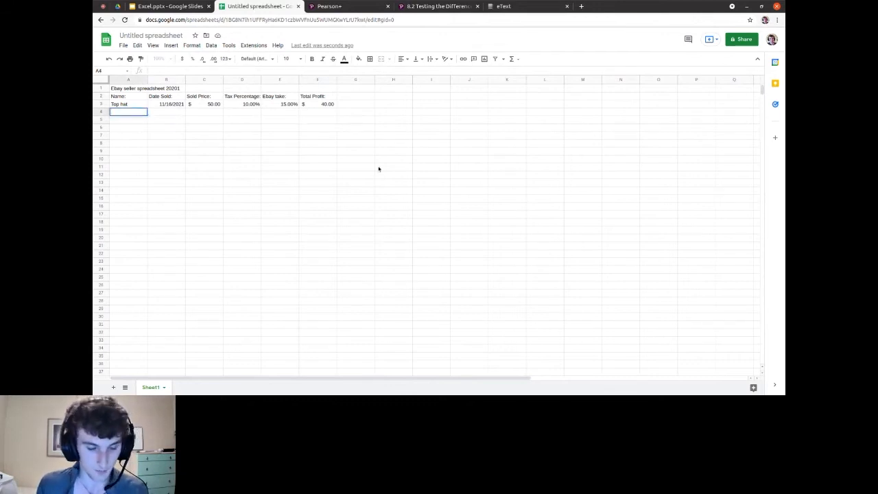
type("Shirt")
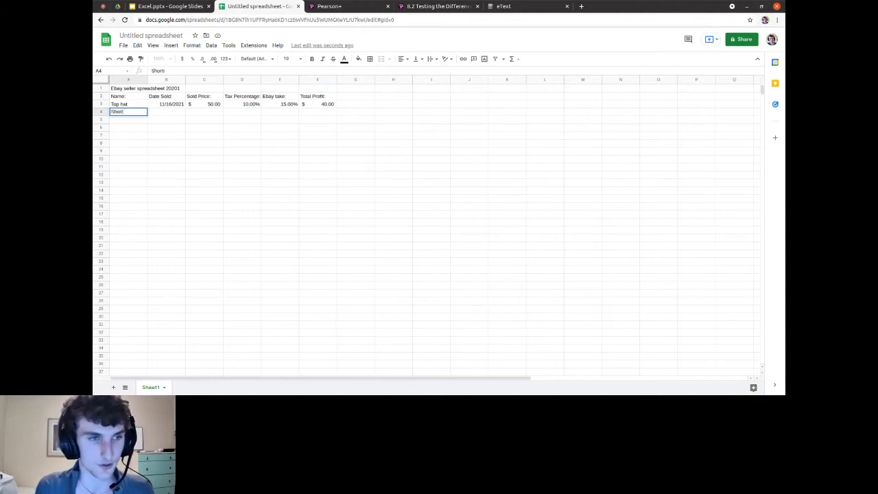
key("BackSpace")
type("t")
key("Return")
type("Dress")
key("Return")
type("Watch")
key("Return")
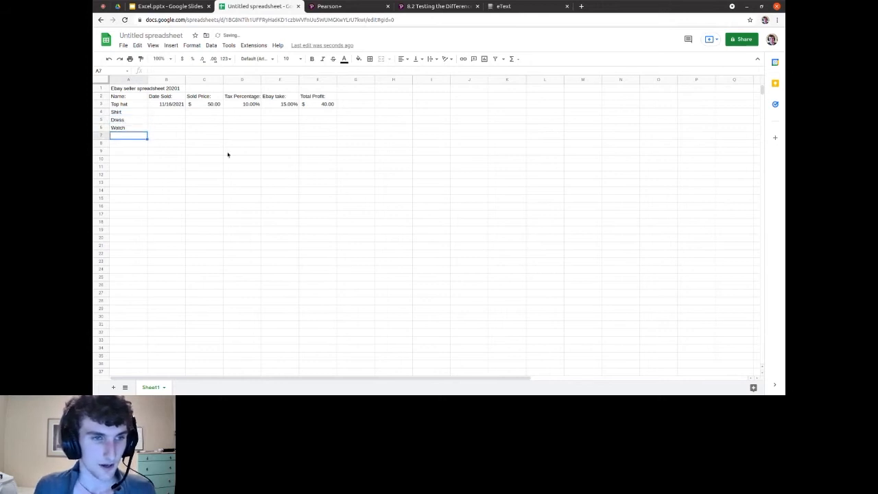
Step: Enter the sale date 11/10/2021 in cell B4 and autofill it down to cell B6
left_click(170, 114)
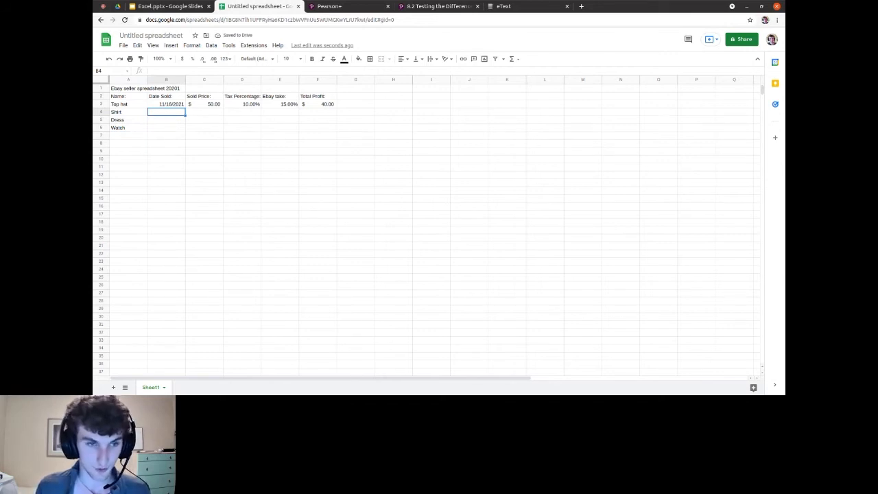
key("Up")
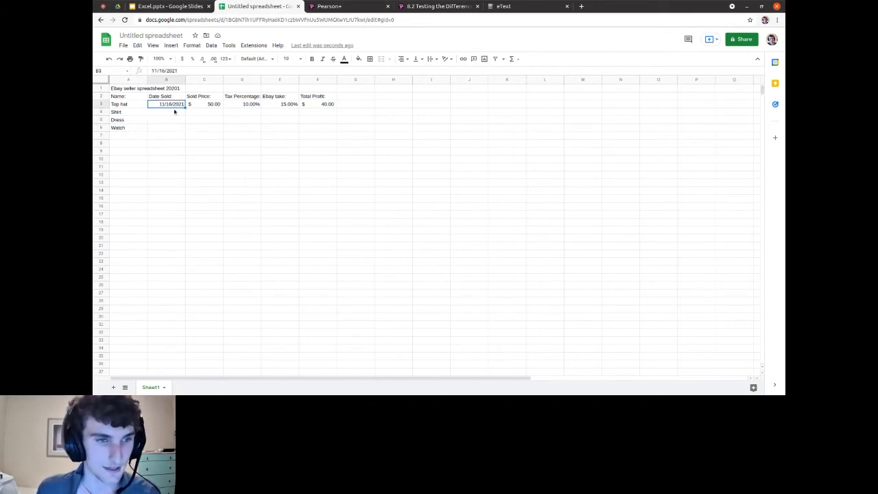
left_click(172, 111)
type("1")
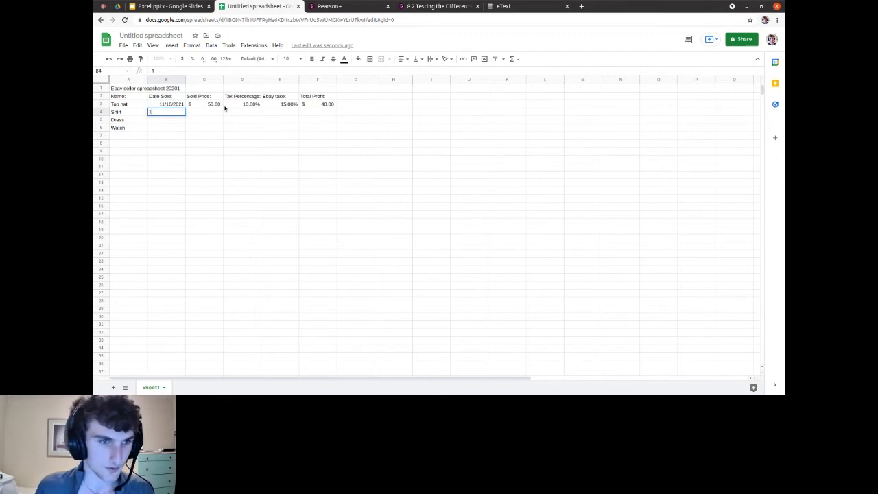
type("1/1")
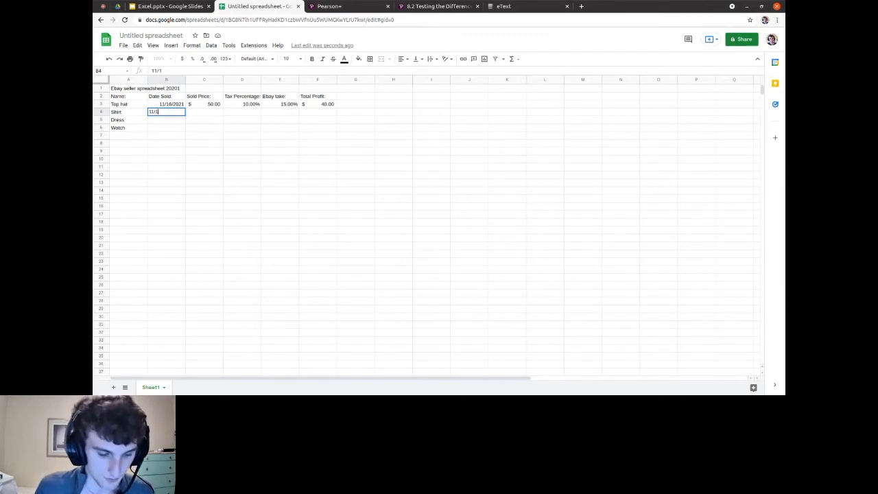
type("0/")
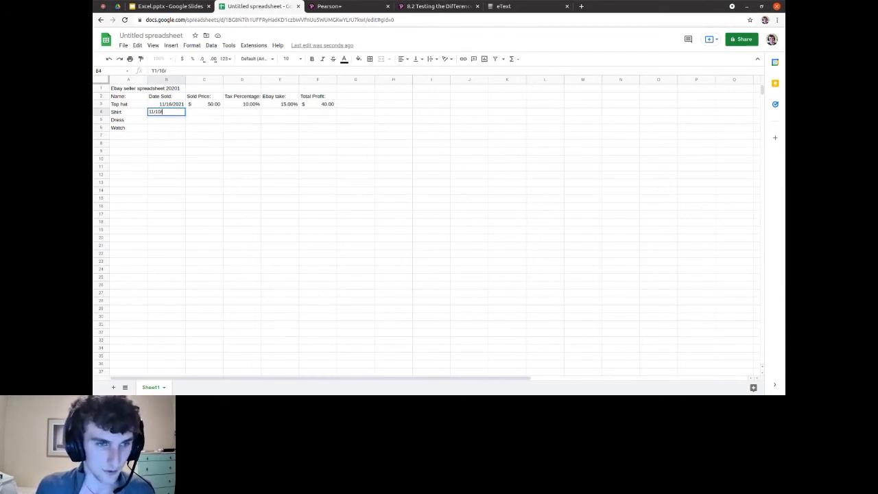
type("2021")
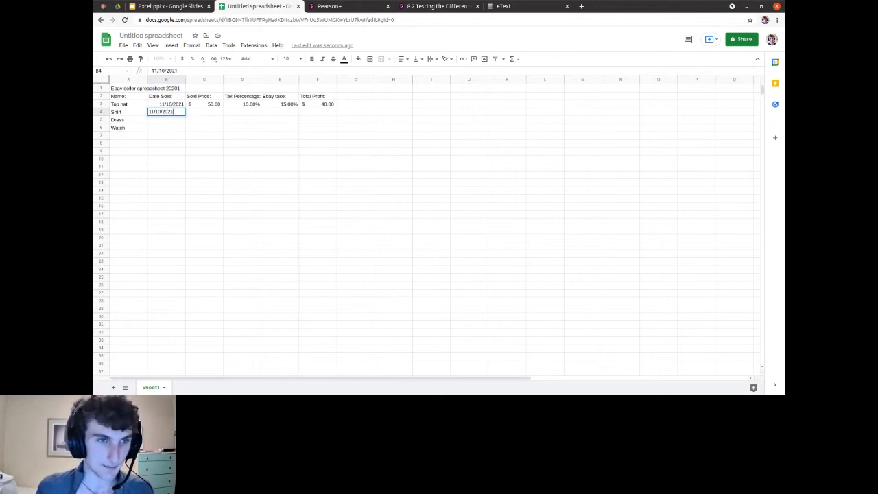
key("Return")
left_click(171, 112)
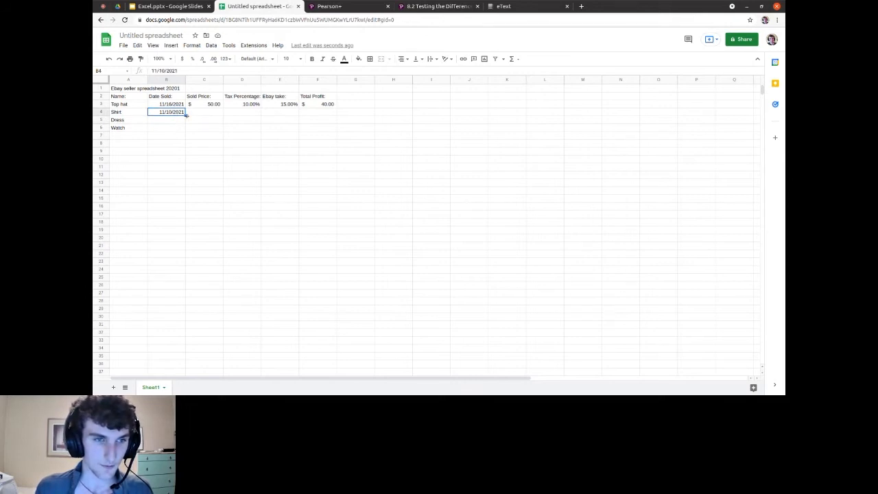
left_click_drag(185, 115, 184, 128)
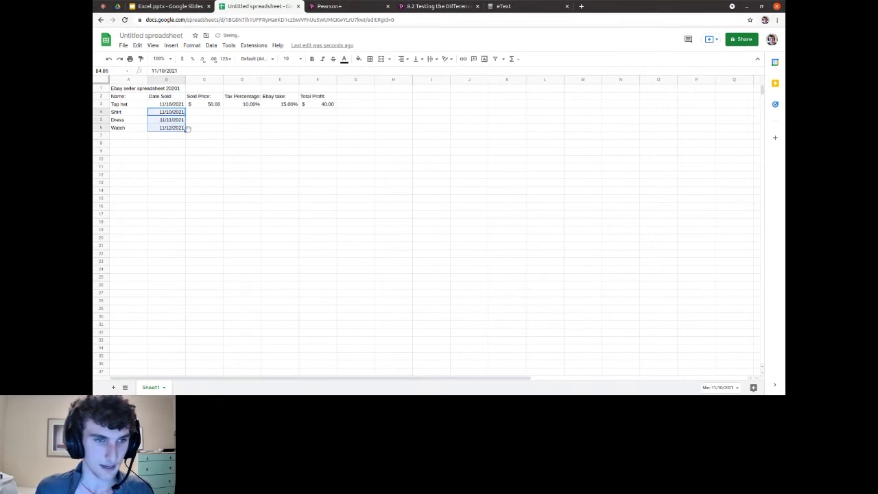
left_click(193, 121)
Step: Try to autofill the Watch name from cell A6 down to A11, and undo the fill
left_click(141, 127)
left_click_drag(148, 132, 155, 167)
left_click(217, 159)
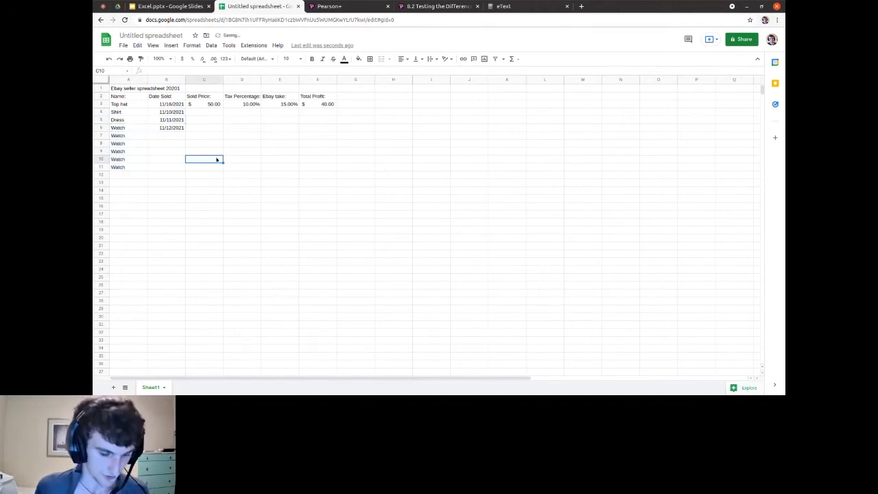
key("ctrl+z")
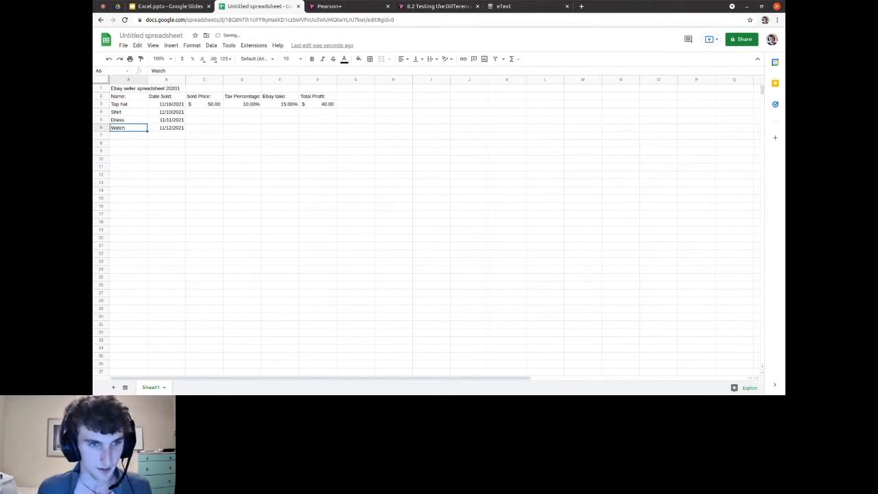
Step: Change the sale date of the Dress in B5 to 11/5/2021 and of the Watch in B6 to 11/3/2021
left_click(173, 129)
double_click(177, 112)
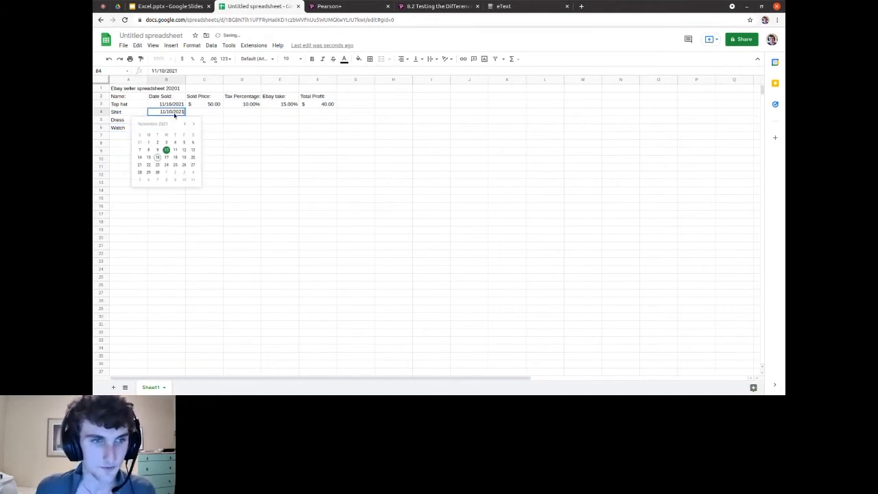
left_click(217, 137)
double_click(175, 120)
left_click(185, 150)
double_click(171, 128)
left_click(166, 157)
left_click(219, 138)
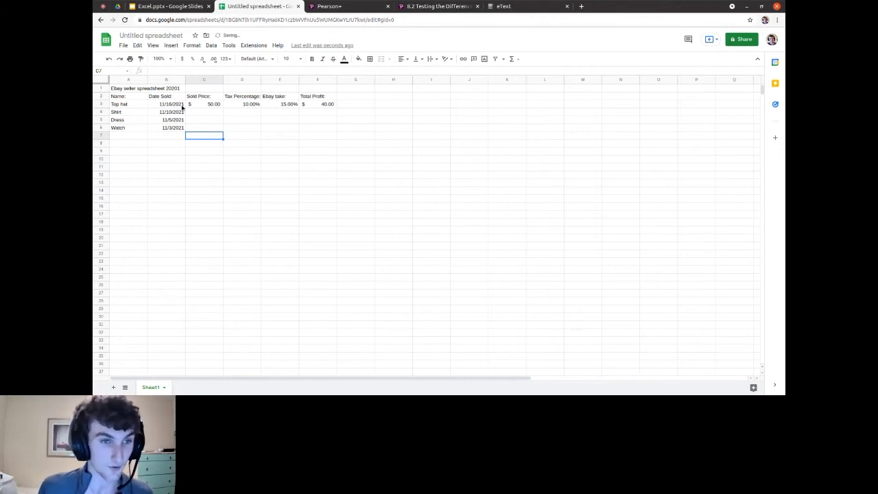
Step: Autofill the sold price in cell C3 down to cell C6
left_click(198, 104)
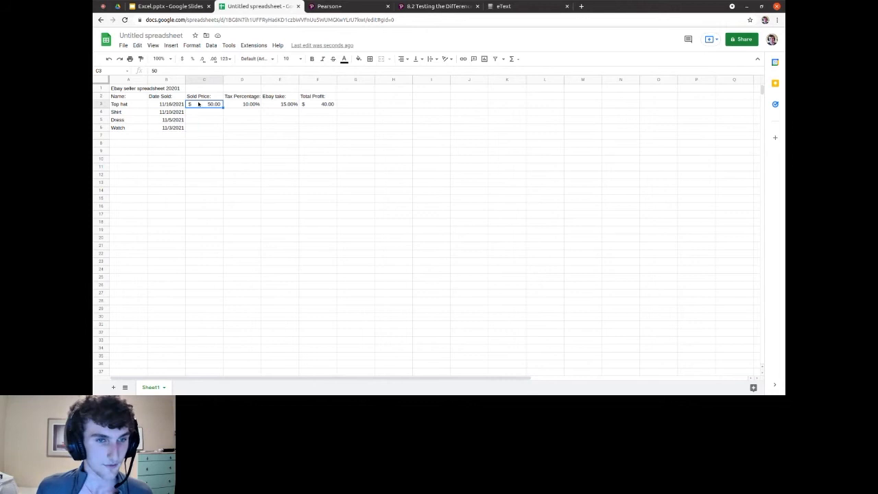
left_click_drag(222, 107, 223, 128)
left_click(244, 125)
Step: Set the sold price of the Shirt in C4 to 30 and of the Dress in C5 to 125.12
left_click(209, 113)
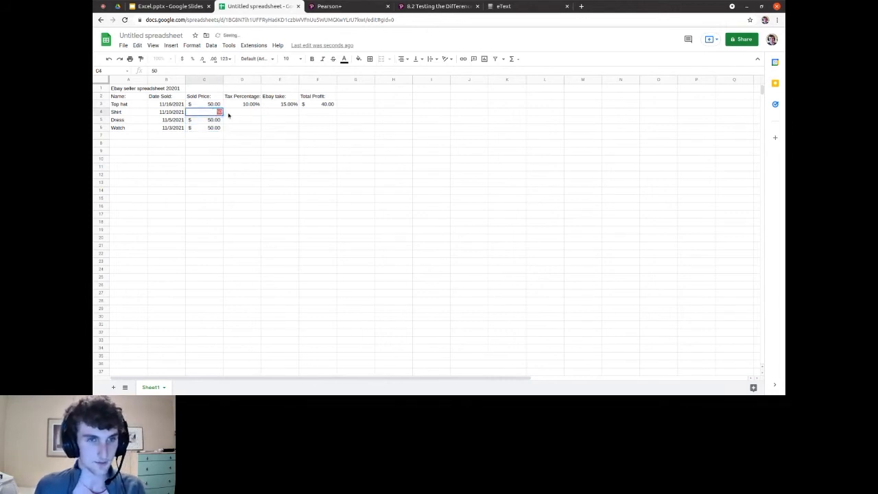
type("30")
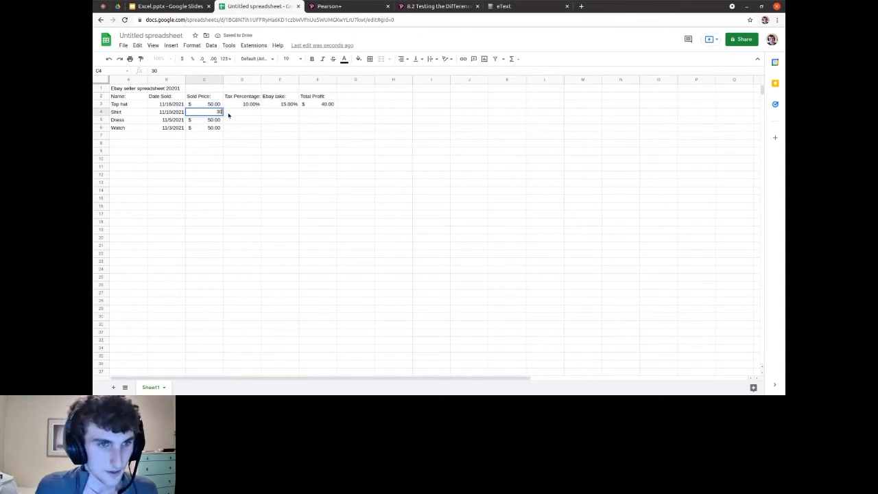
left_click(208, 122)
type("12")
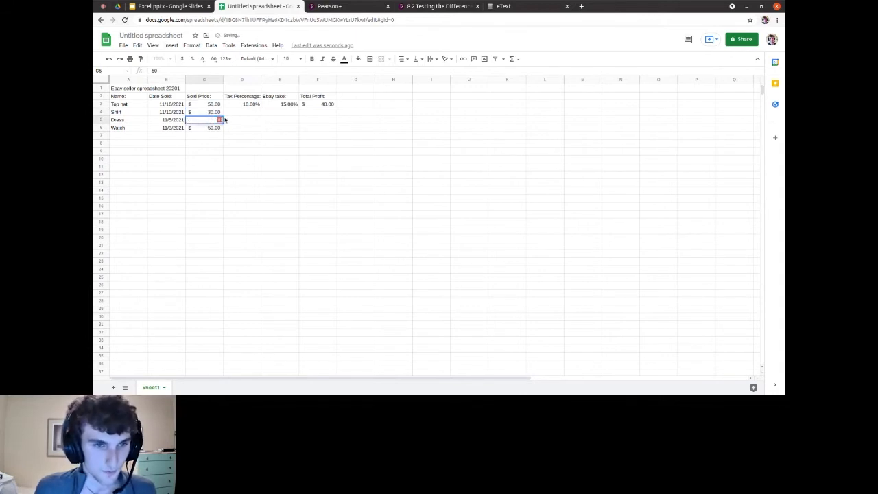
type("5")
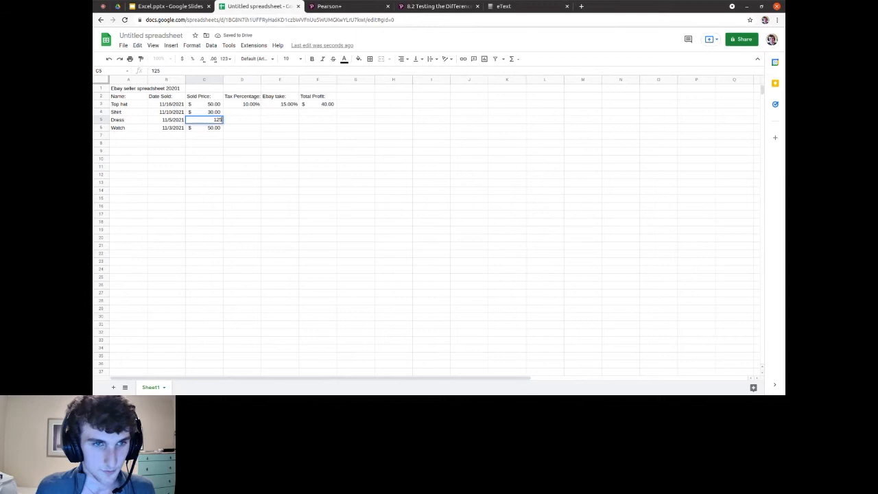
type(".12")
key("Return")
Step: Set the sold price of the Watch in cell C6 to 1,021.41
type("50")
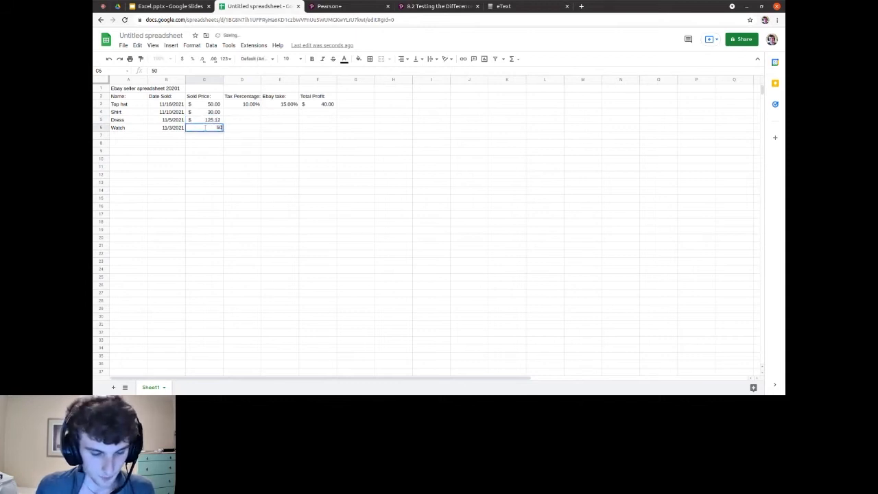
key("BackSpace")
key("BackSpace")
type("1,00221")
key("BackSpace")
key("BackSpace")
key("BackSpace")
key("BackSpace")
type("21.")
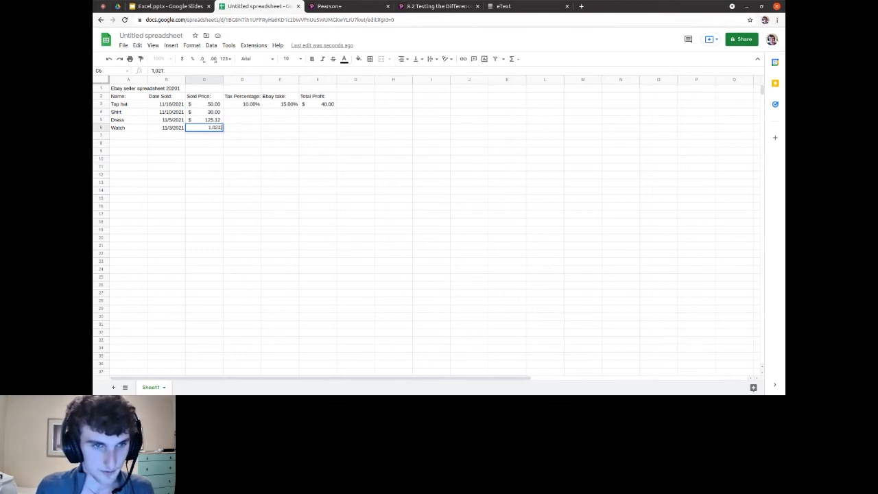
type("4")
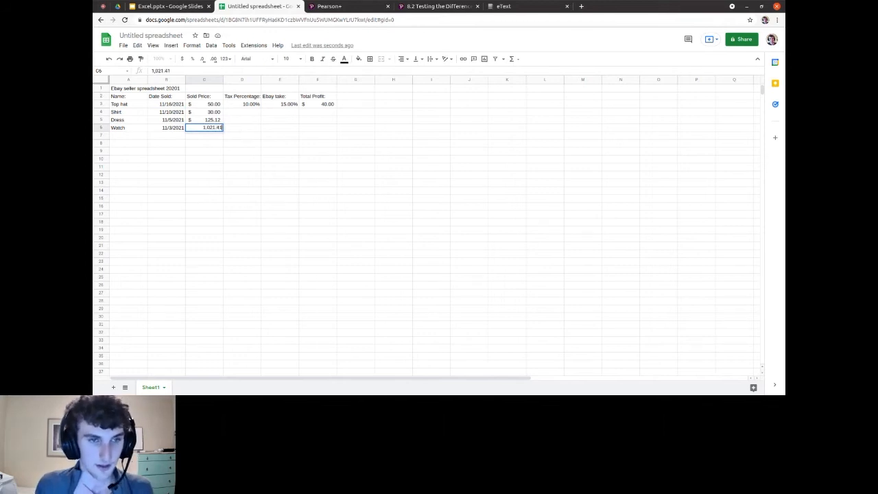
type("1")
key("Return")
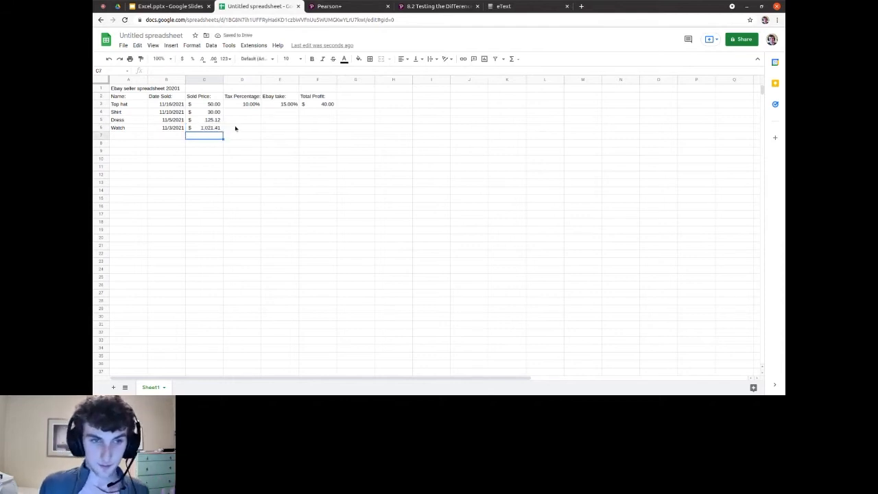
Step: Autofill the tax percentage in cell D3 down to cell D6
left_click(241, 105)
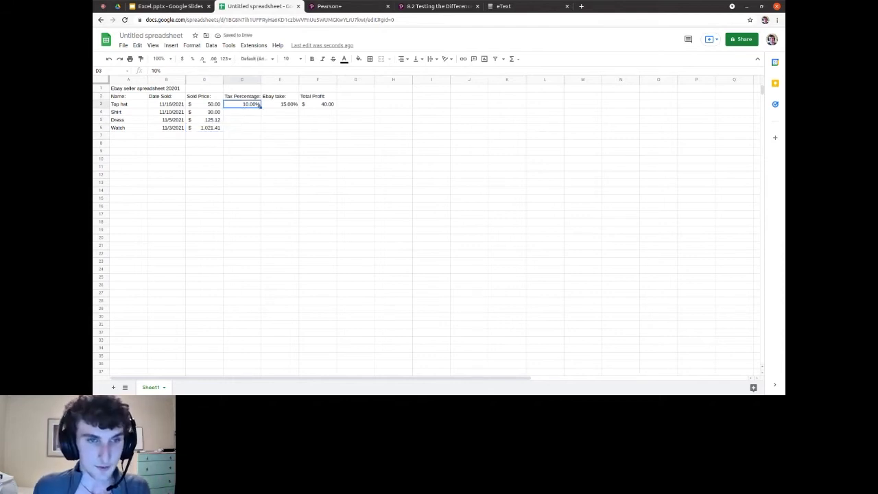
left_click_drag(260, 106, 250, 127)
Step: Try entering 0 as the Shirt's tax percentage in cell D4, and undo the entry
left_click(253, 111)
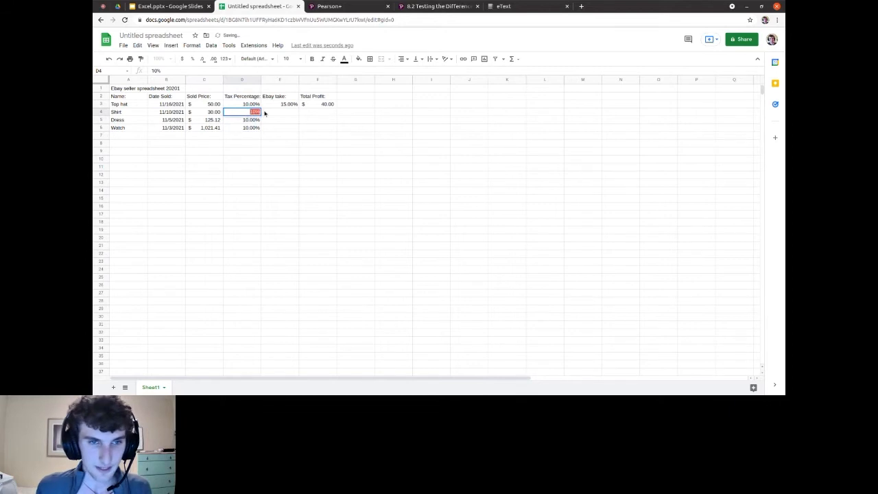
type("0")
key("Return")
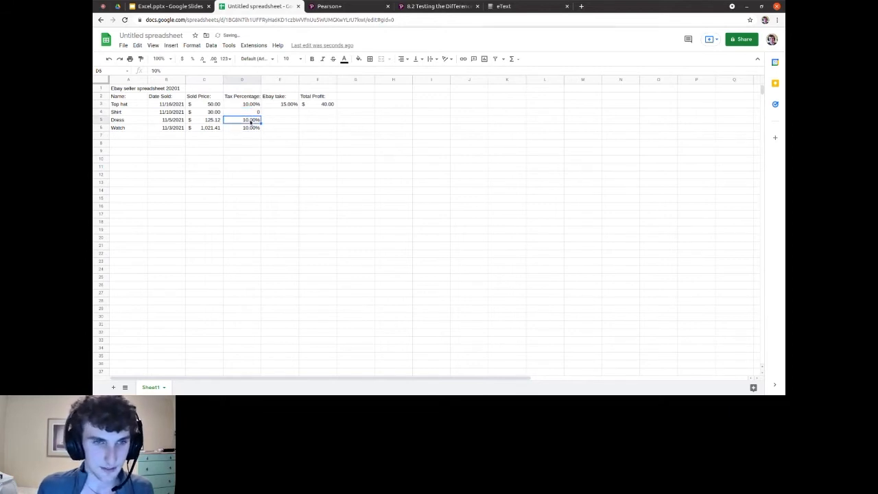
left_click(256, 113)
key("ctrl+z")
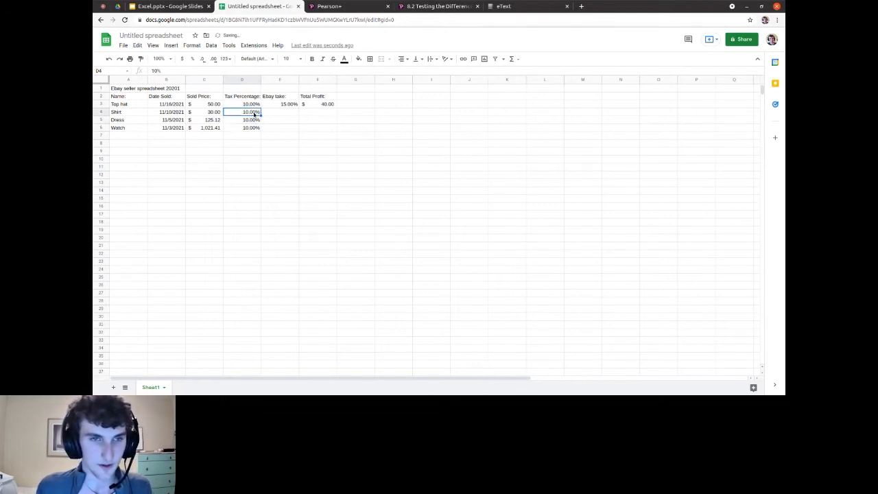
Step: Set the tax percentage of the Shirt in D4 to 0% and of the Dress in D5 to 15%
type("1")
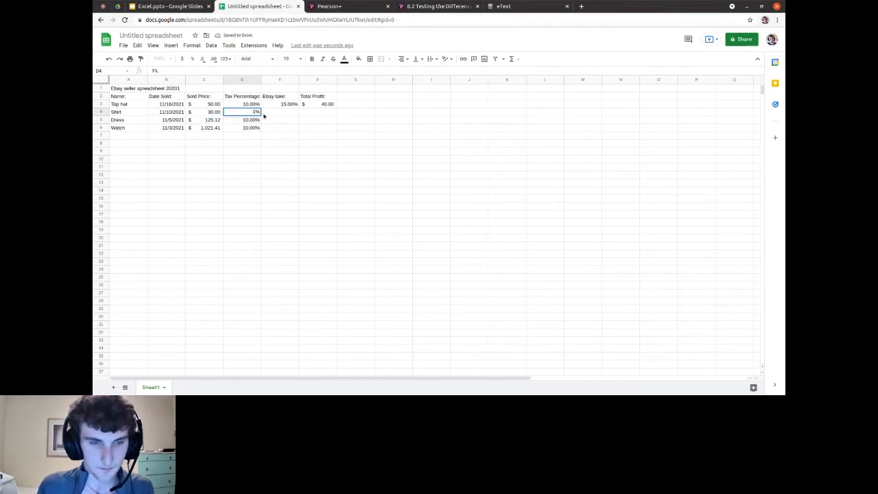
key("Return")
type("10")
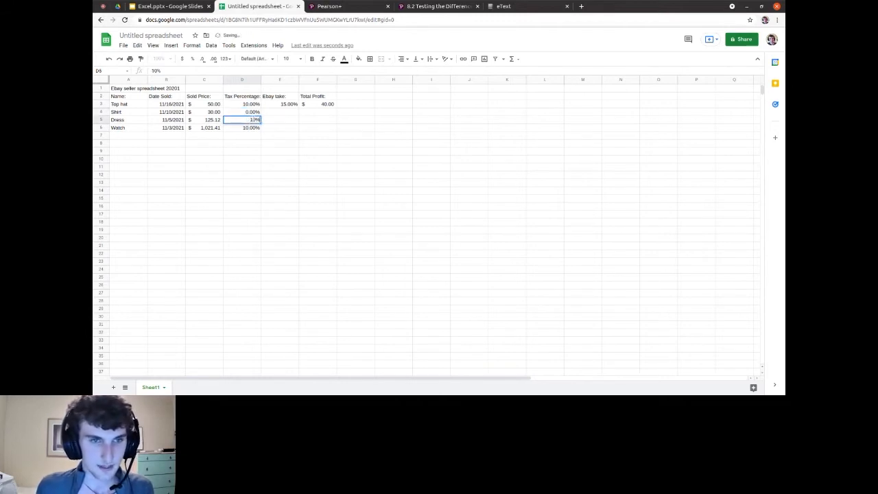
key("BackSpace")
type("5")
Step: Set the tax percentage of the Watch in cell D6 to 12%
left_click(248, 127)
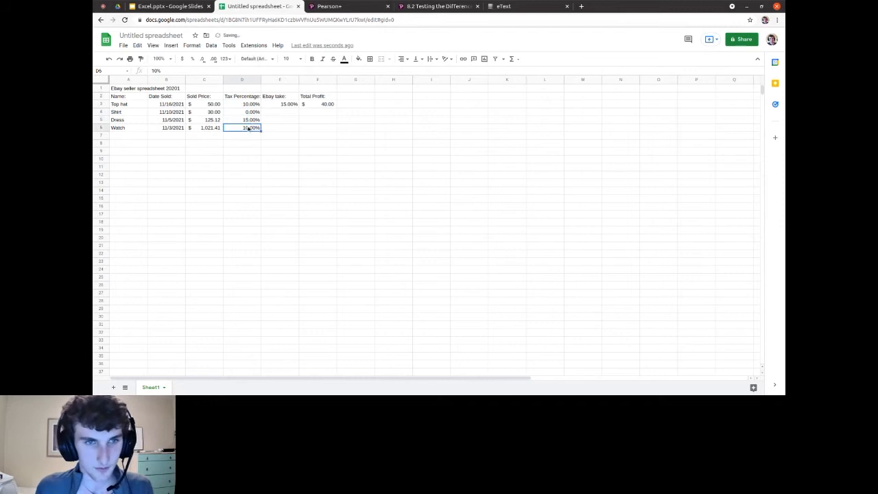
double_click(249, 129)
key("BackSpace")
type("2")
key("Return")
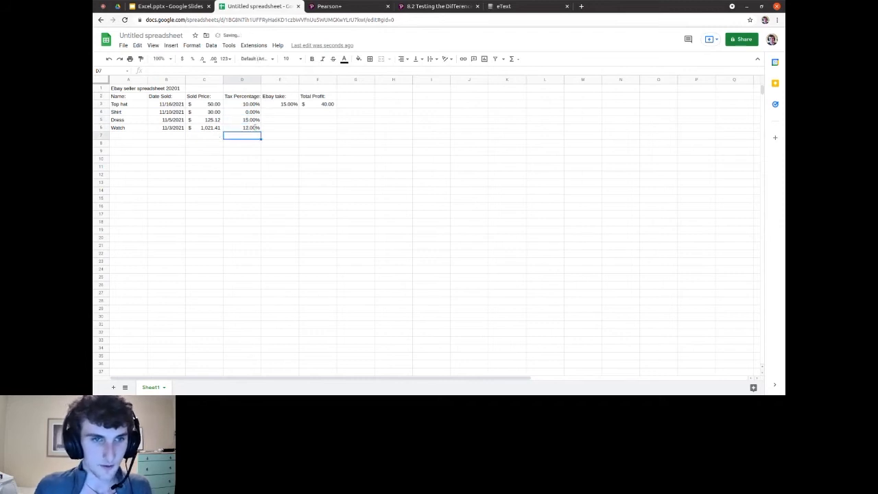
Step: Set the eBay take of the Top hat in E3 to 12.5% and autofill it down to cell E6
left_click(294, 105)
left_click_drag(299, 108, 297, 127)
left_click(291, 103)
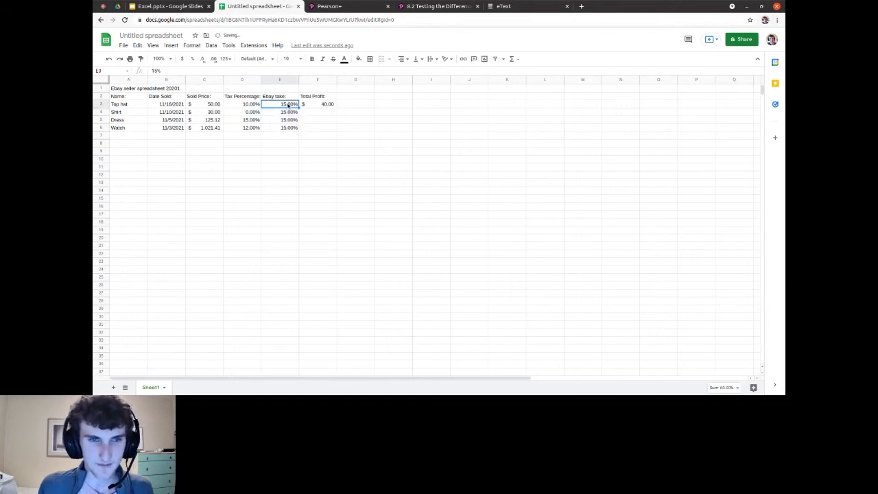
type("12.5%")
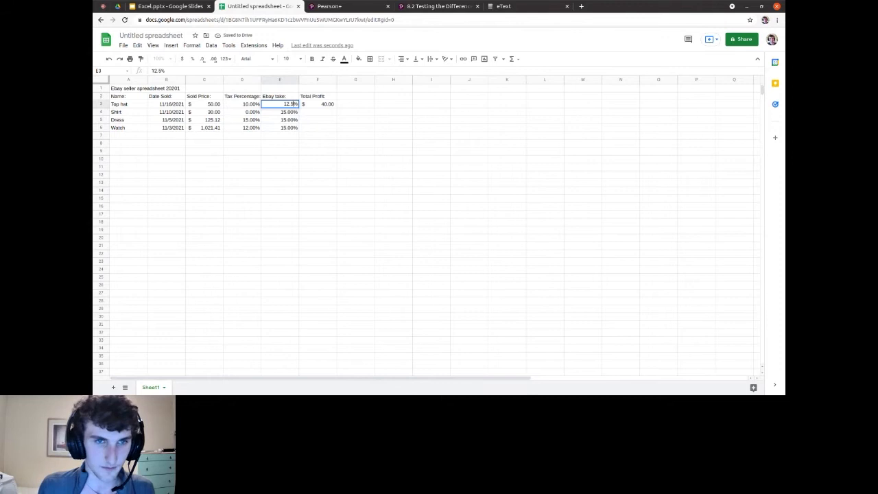
key("Return")
left_click(291, 103)
left_click_drag(298, 107, 299, 129)
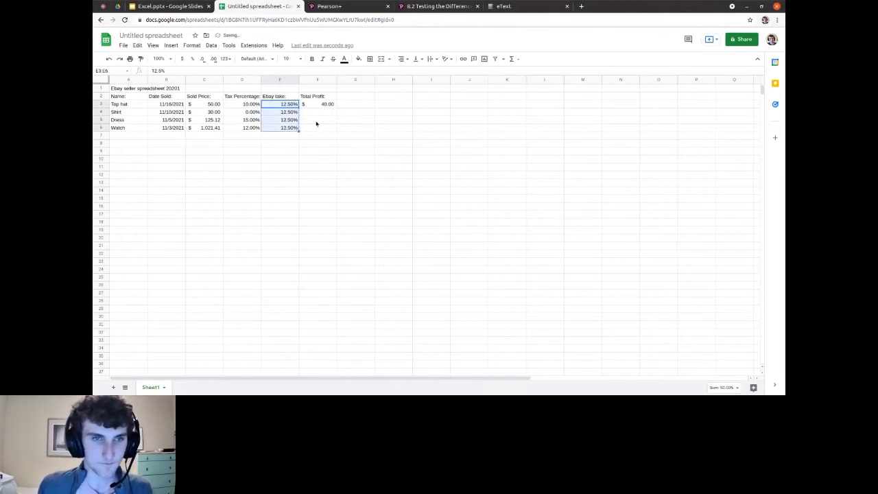
Step: Examine the Dress row's price, tax and eBay take, the empty Total Profit cells, the sheet title and the sold prices
left_click(314, 121)
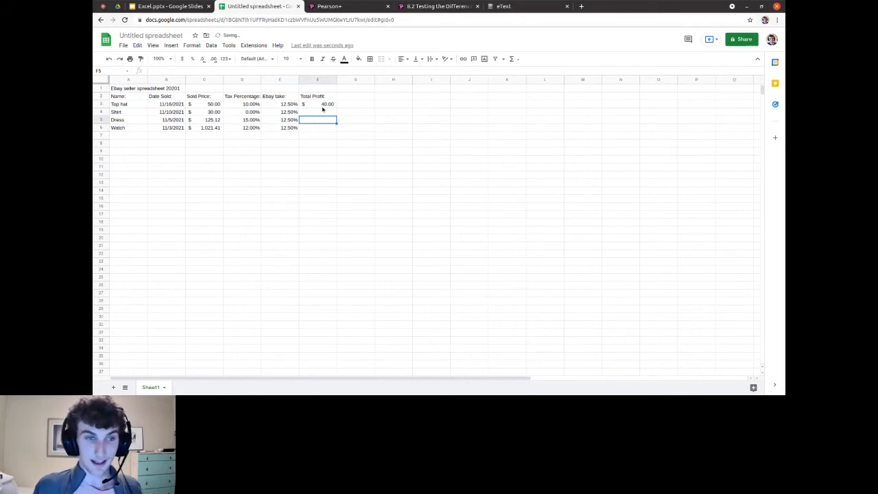
left_click(218, 122)
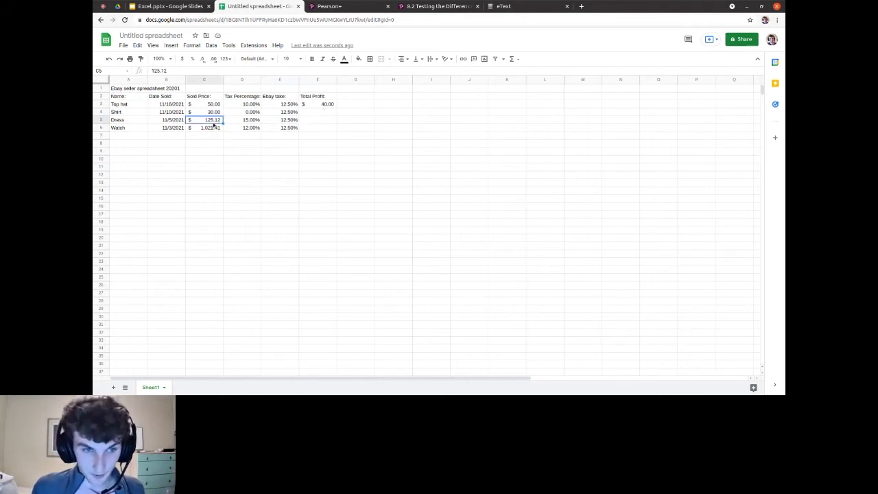
left_click(291, 120)
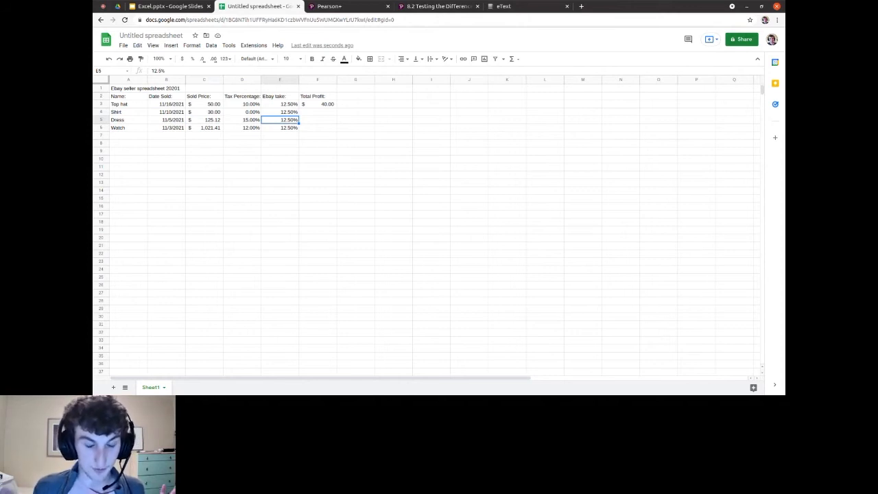
left_click(245, 120)
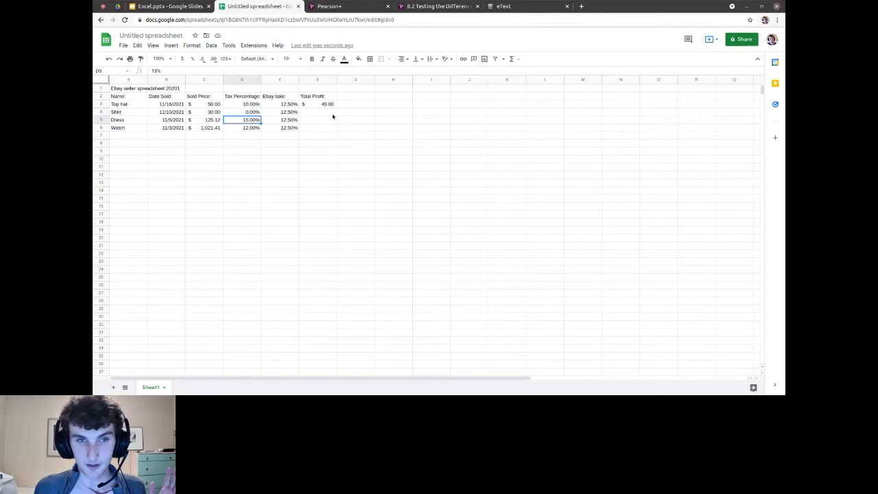
left_click_drag(332, 112, 329, 138)
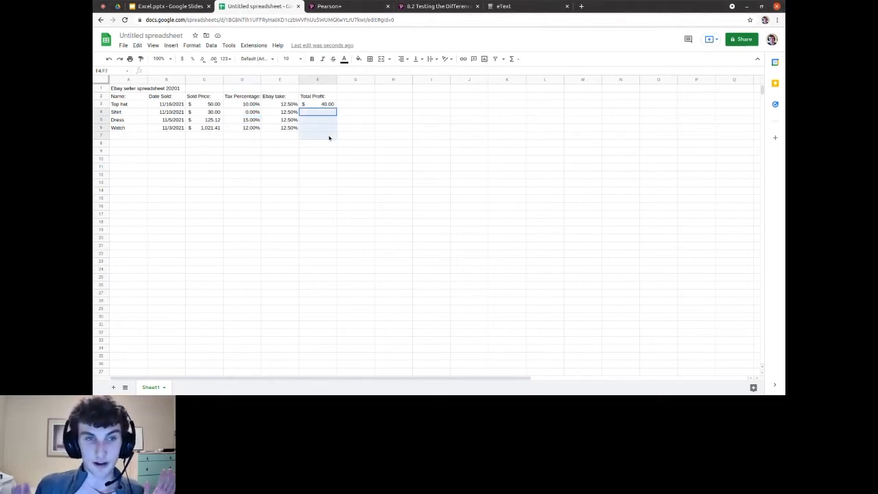
left_click(292, 162)
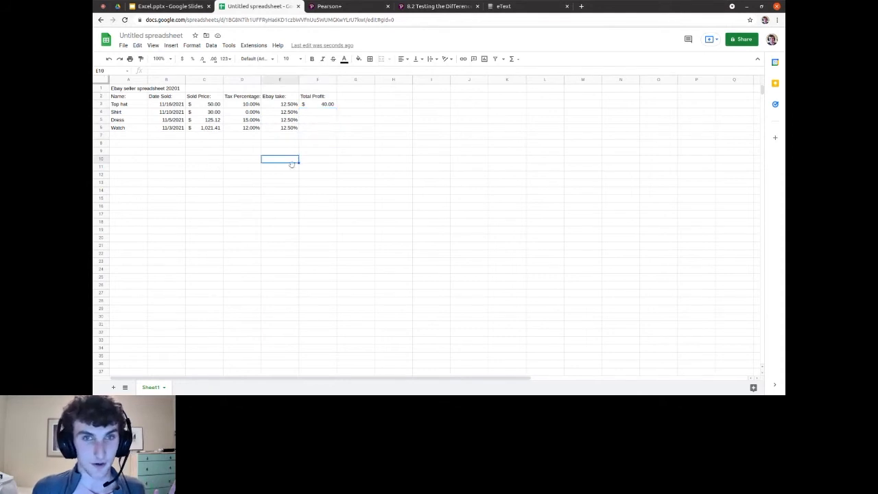
left_click(158, 90)
left_click(127, 89)
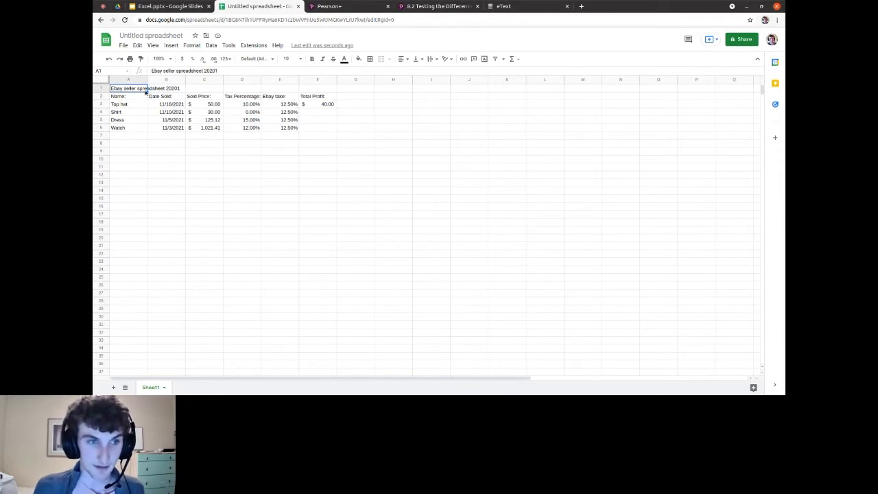
left_click(179, 88)
left_click(189, 183)
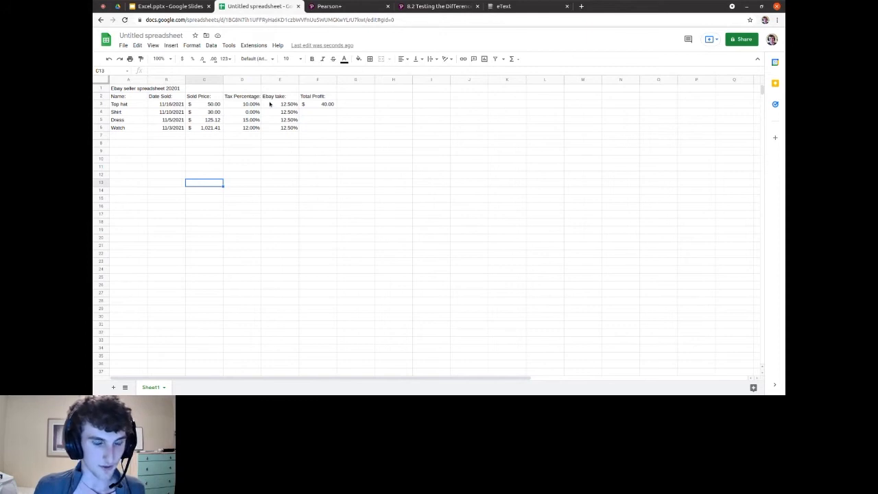
left_click(131, 107)
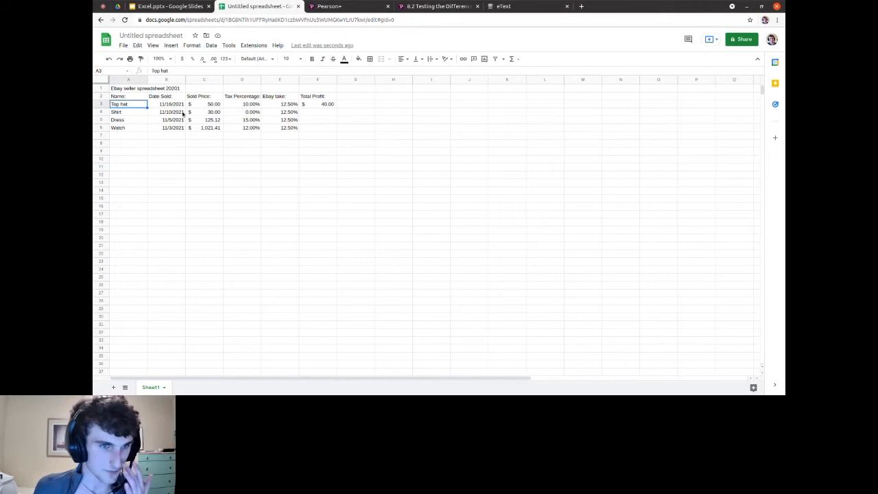
left_click_drag(212, 130, 211, 108)
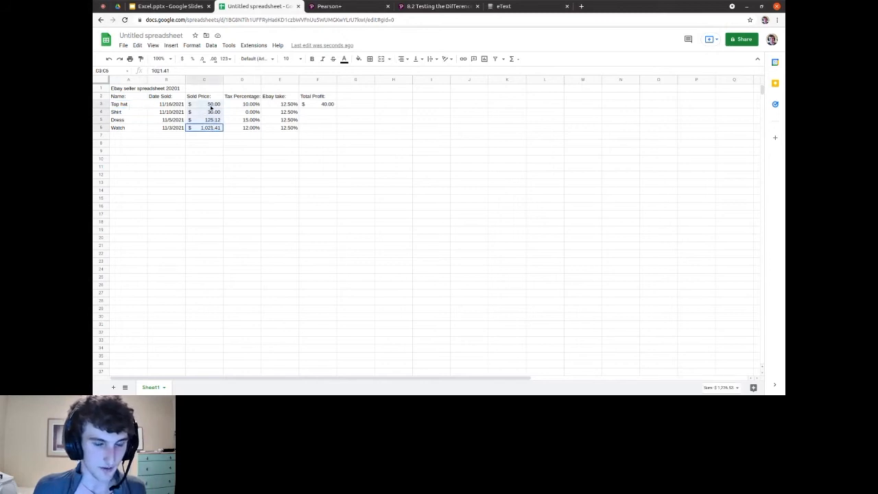
left_click(348, 152)
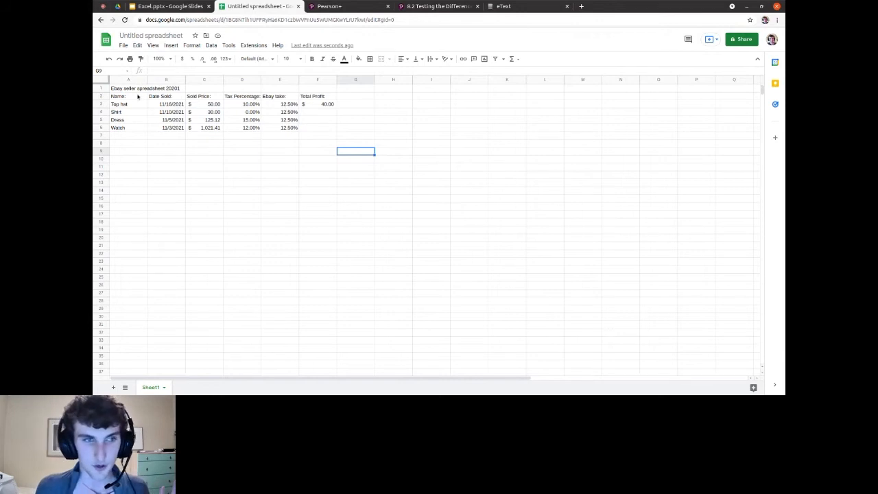
Step: Merge cells A1 to F1 so the spreadsheet title spans all the table's columns
left_click_drag(130, 88, 315, 89)
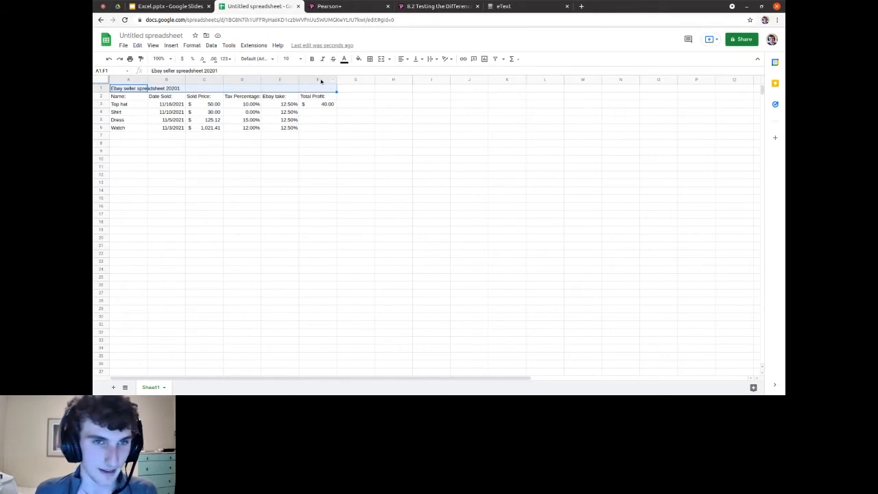
left_click(381, 59)
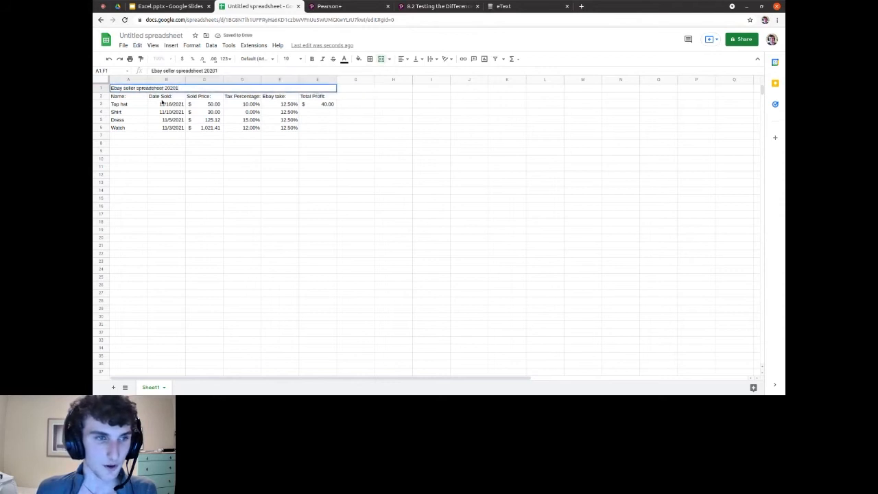
left_click_drag(193, 87, 103, 73)
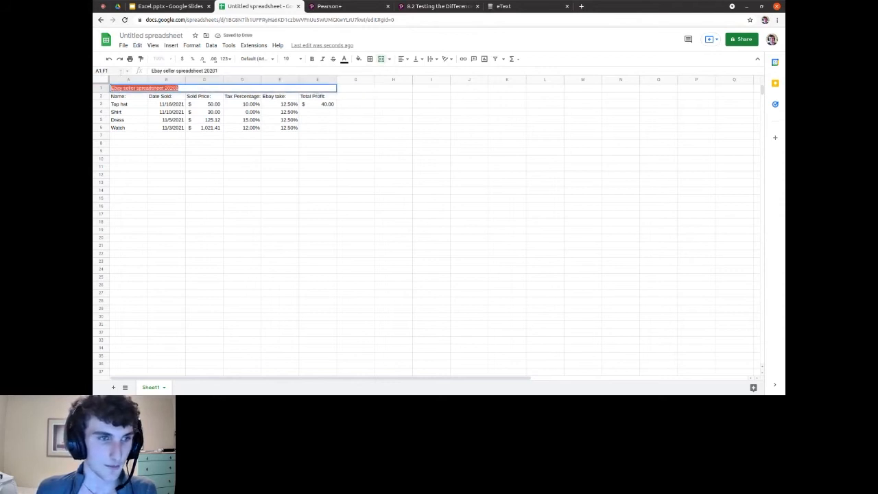
left_click(210, 143)
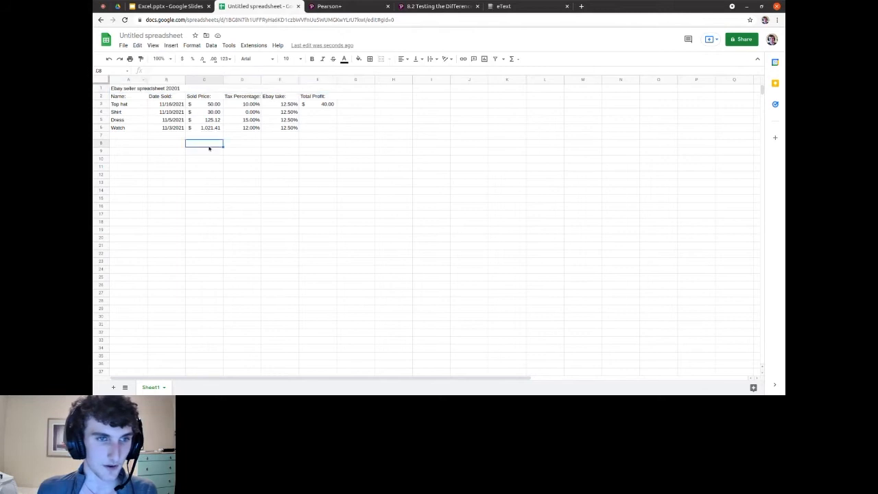
Step: Center the title text horizontally in the merged cell A1:F1
left_click(211, 89)
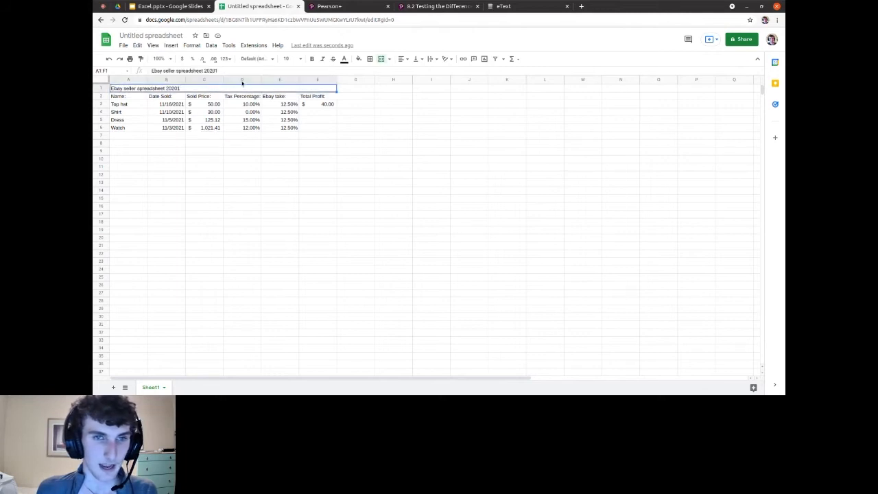
left_click(403, 60)
left_click(411, 72)
left_click(393, 104)
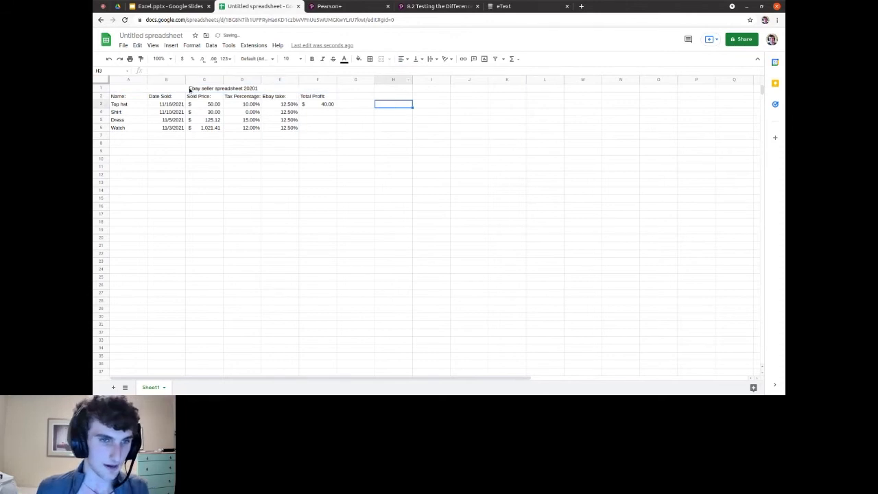
Step: Fill the merged title cell A1:F1 with the standard yellow color
left_click(201, 89)
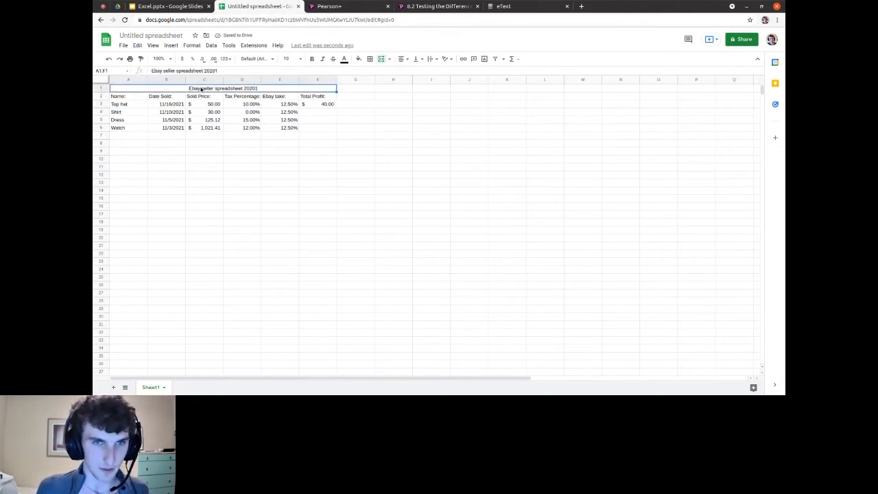
left_click(358, 59)
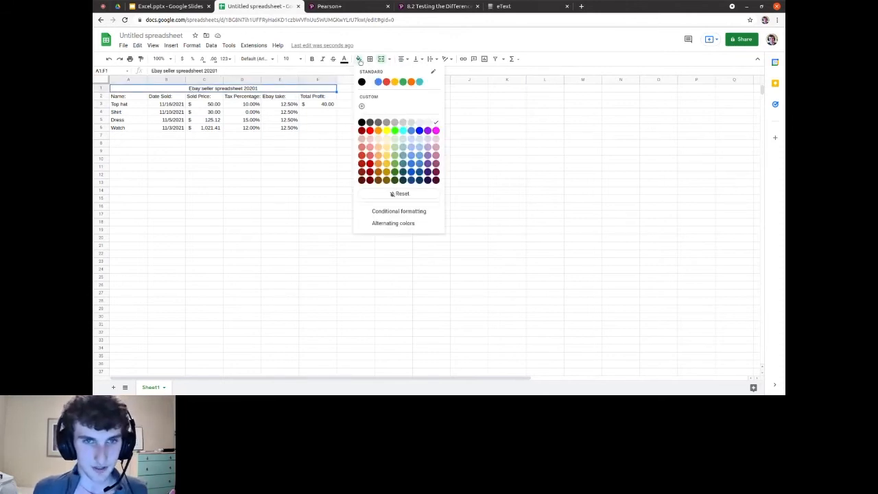
left_click(395, 82)
left_click(371, 128)
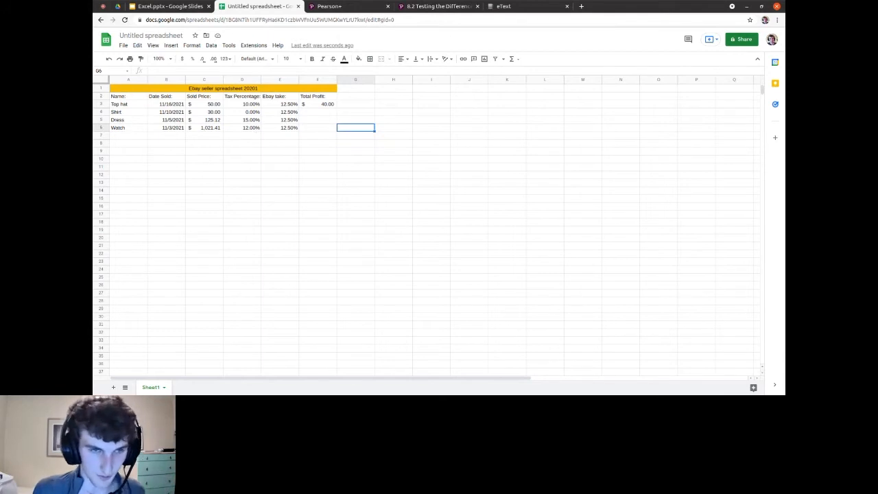
Step: Try filling the sold prices in C3:C6 with the standard green color
left_click_drag(206, 104, 207, 127)
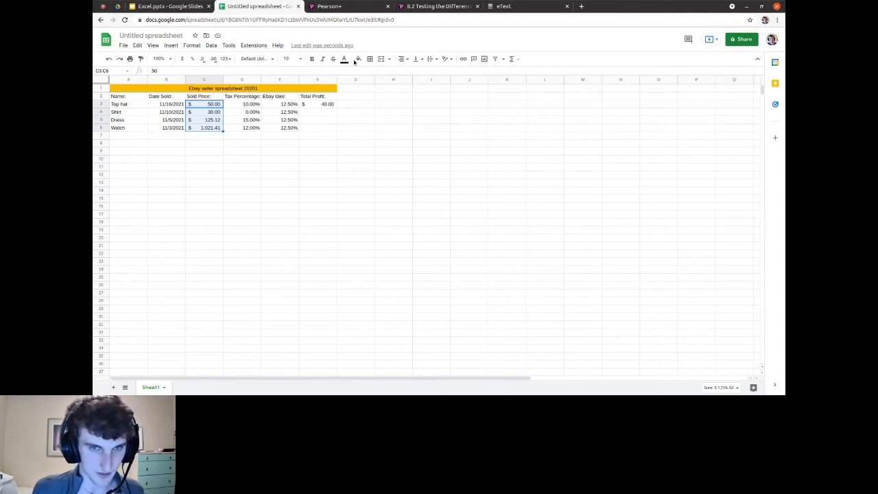
left_click(358, 59)
left_click(404, 84)
left_click(279, 143)
Step: Try filling the tax percentages in D3:D6 and the eBay take values in E3:E6 with red
left_click_drag(244, 104, 251, 128)
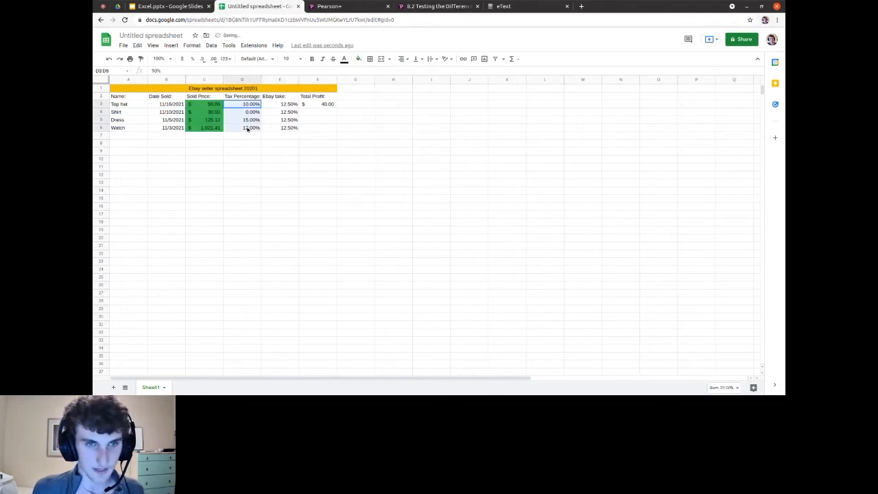
left_click(359, 59)
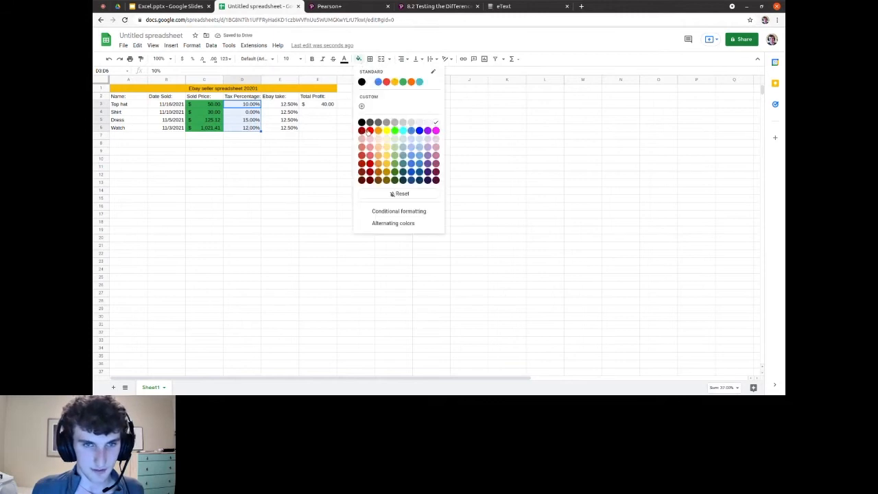
left_click(369, 130)
left_click(308, 120)
left_click_drag(279, 104, 279, 127)
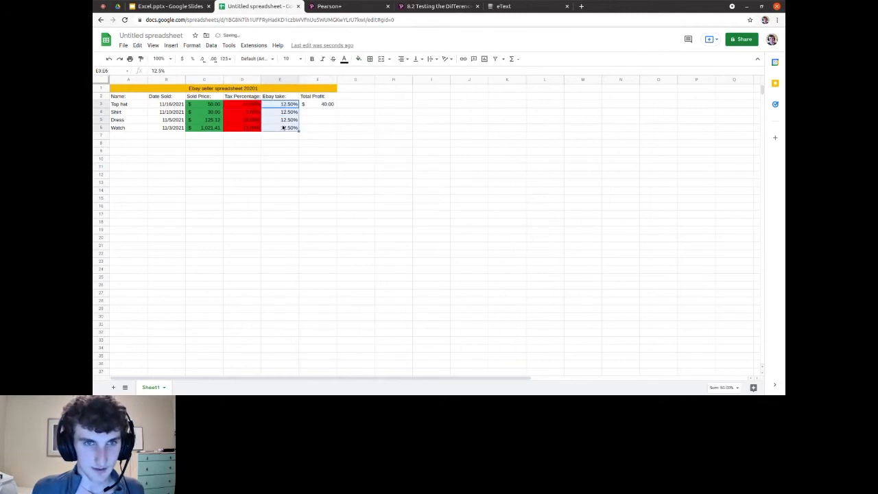
left_click(358, 59)
left_click(369, 130)
left_click(323, 126)
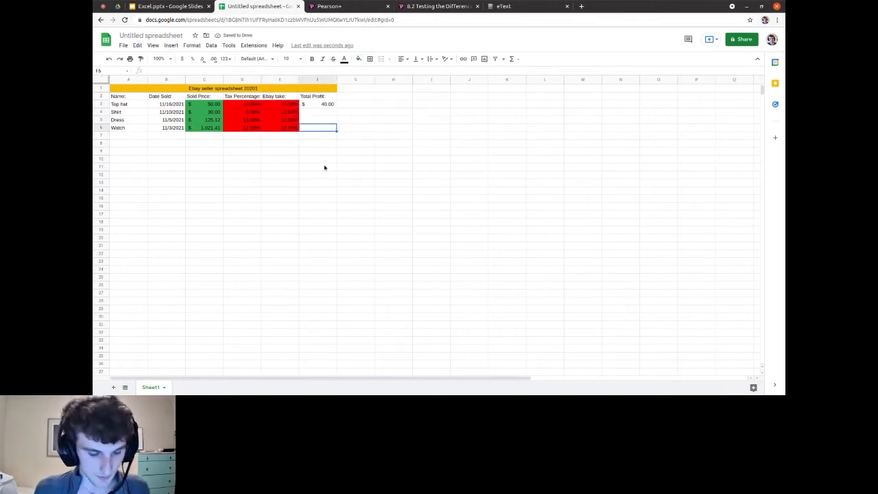
Step: Undo the red fills on the tax and eBay take cells and the green fill on the sold prices
key("ctrl+z")
key("ctrl+z")
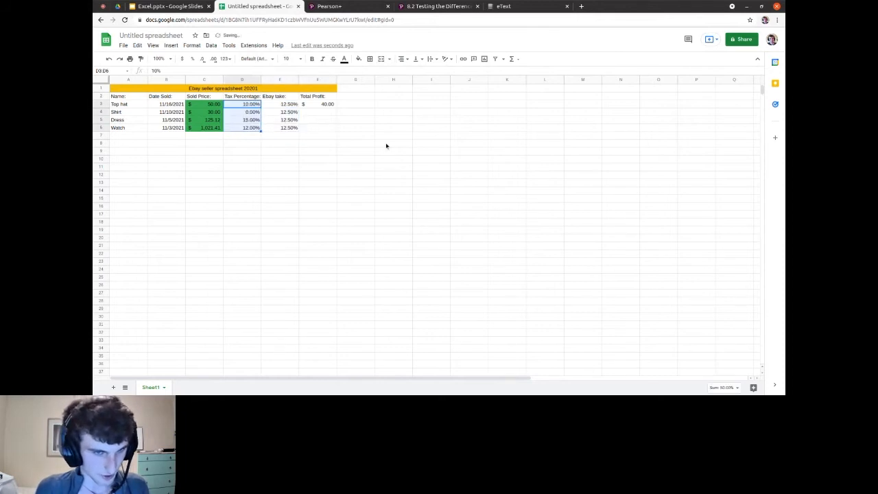
key("ctrl+z")
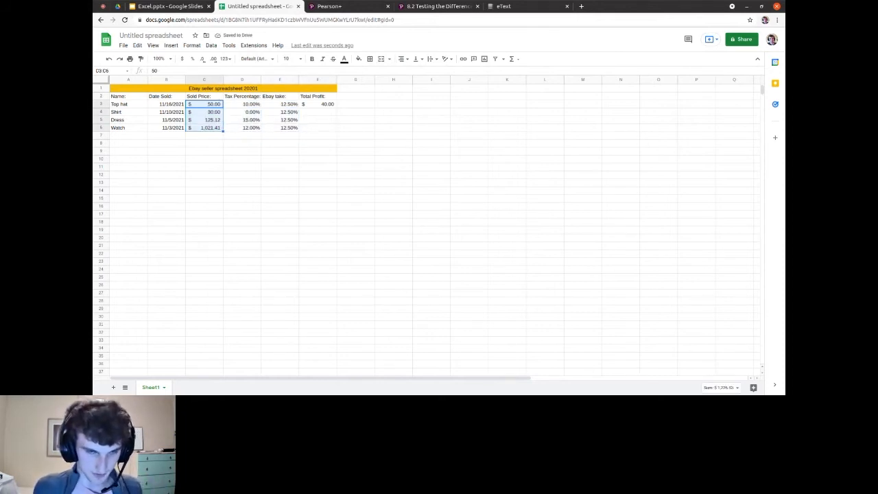
left_click(393, 143)
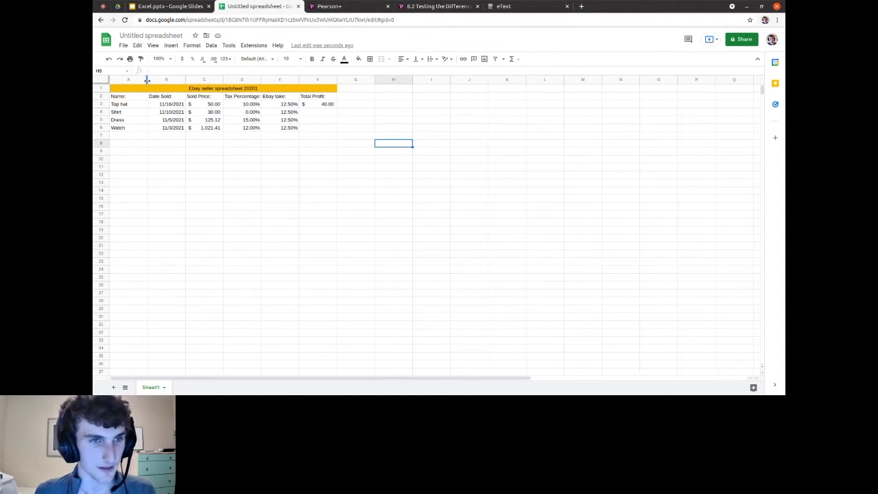
Step: Try widening column A to about twice its width, and dismiss the problem notice from moving the column
left_click_drag(146, 80, 181, 80)
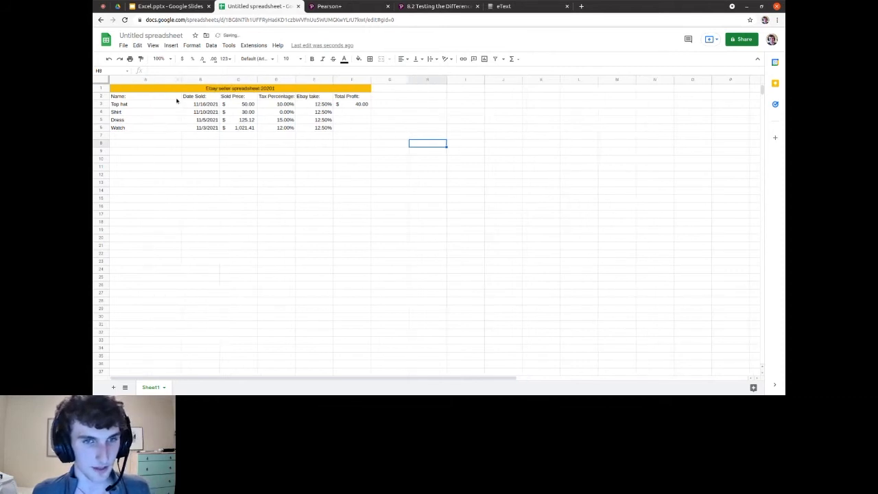
key("ctrl+z")
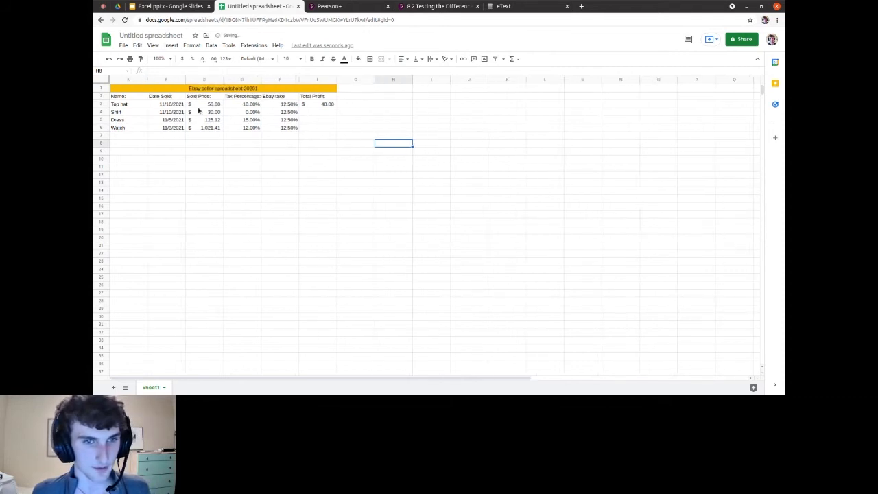
left_click(144, 80)
left_click_drag(144, 80, 172, 101)
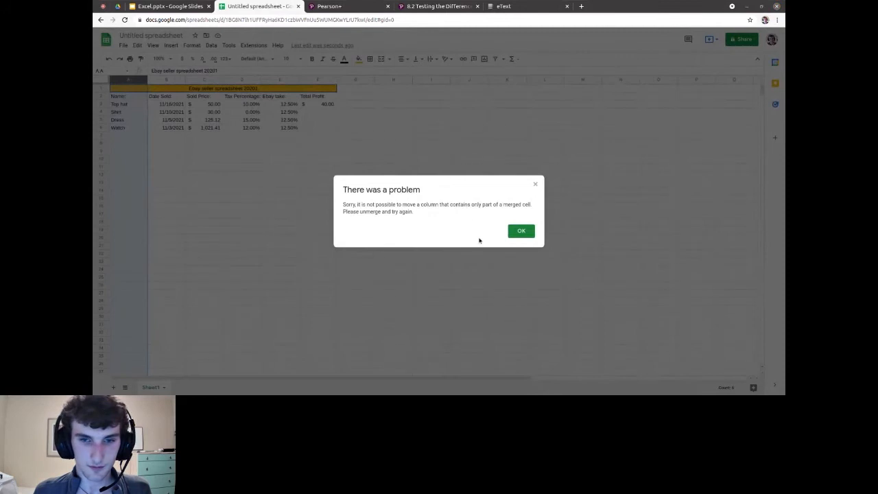
left_click(534, 185)
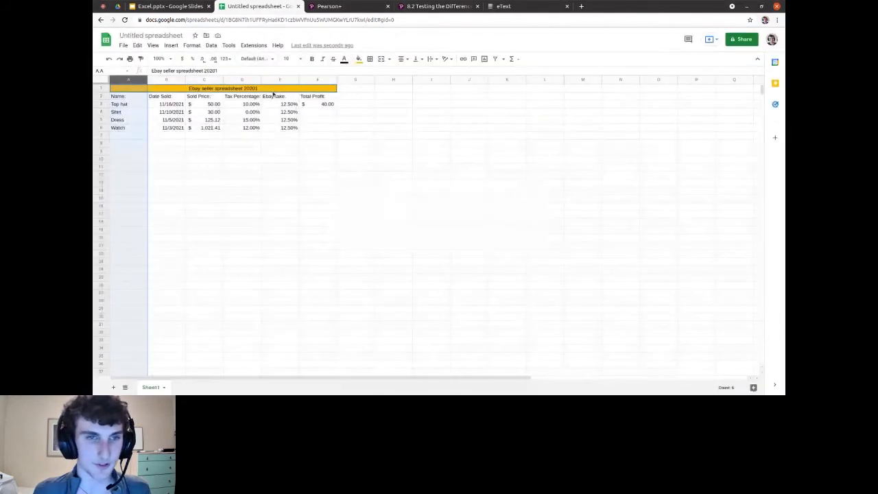
Step: Unmerge the title cell A1:F1 and widen column A until the whole title text fits
left_click(379, 60)
left_click(322, 135)
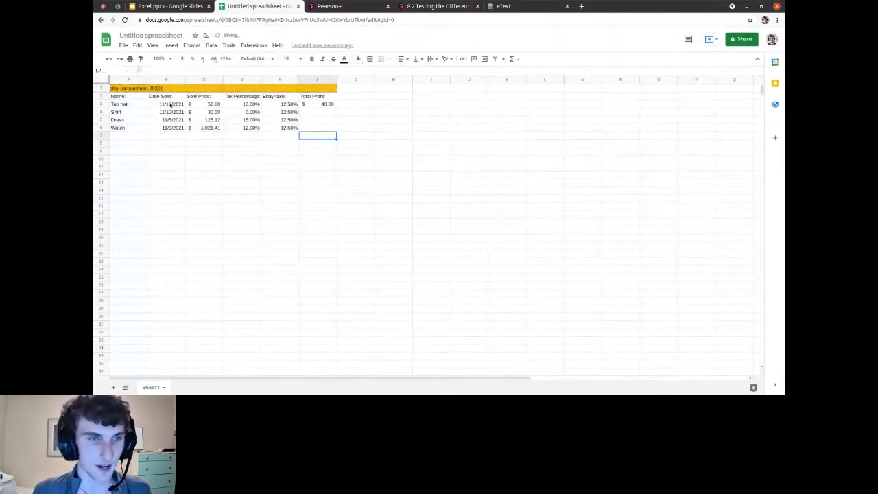
left_click(145, 107)
left_click(145, 96)
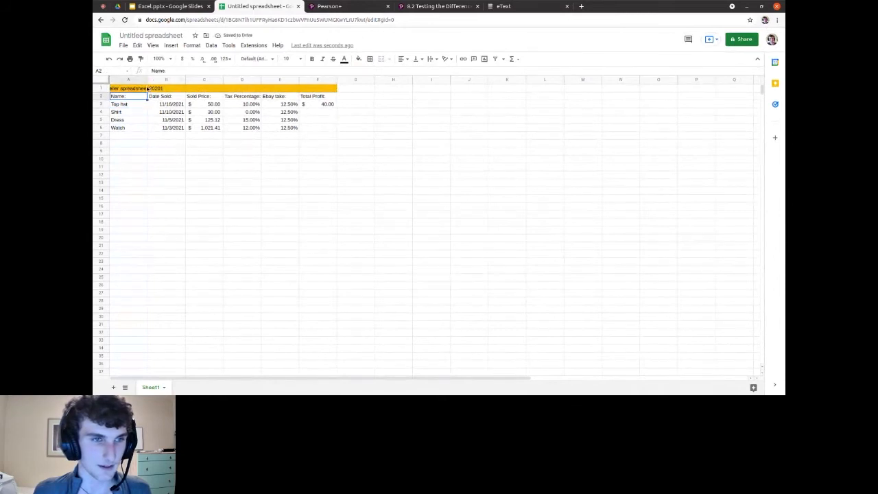
left_click(149, 81)
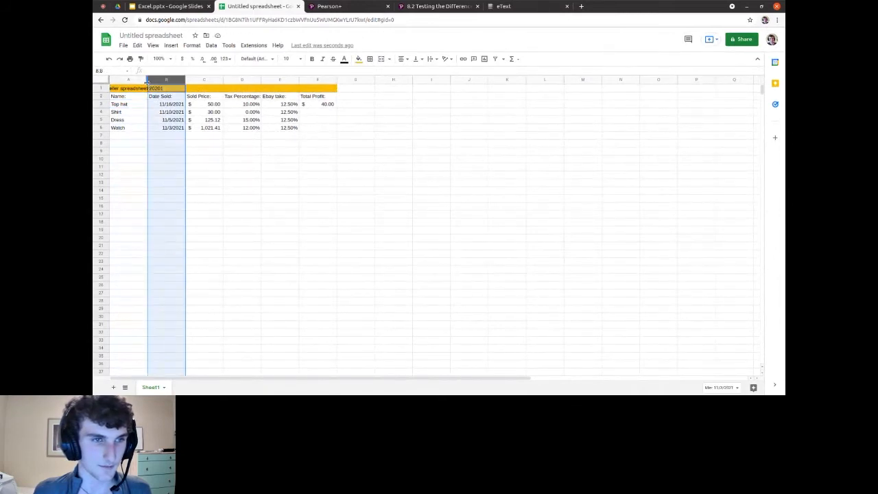
left_click_drag(146, 81, 182, 81)
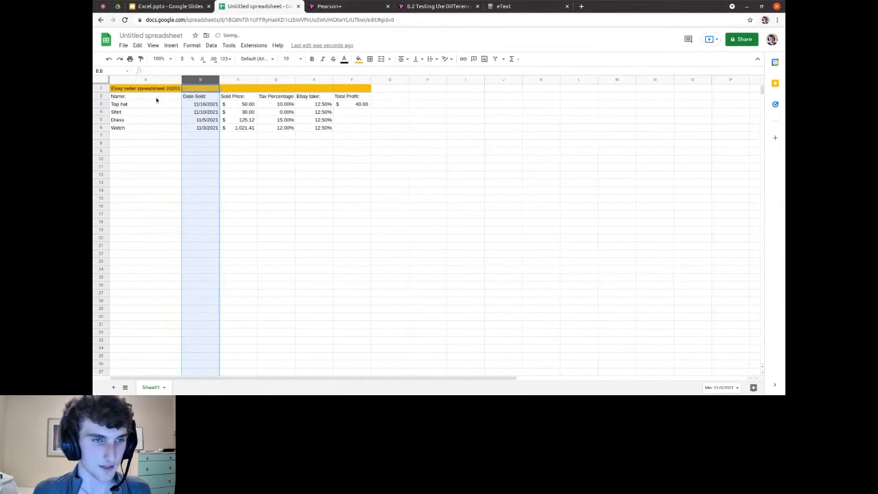
Step: Undo the widening of column A and the unmerging of the title cell
left_click_drag(120, 96, 180, 103)
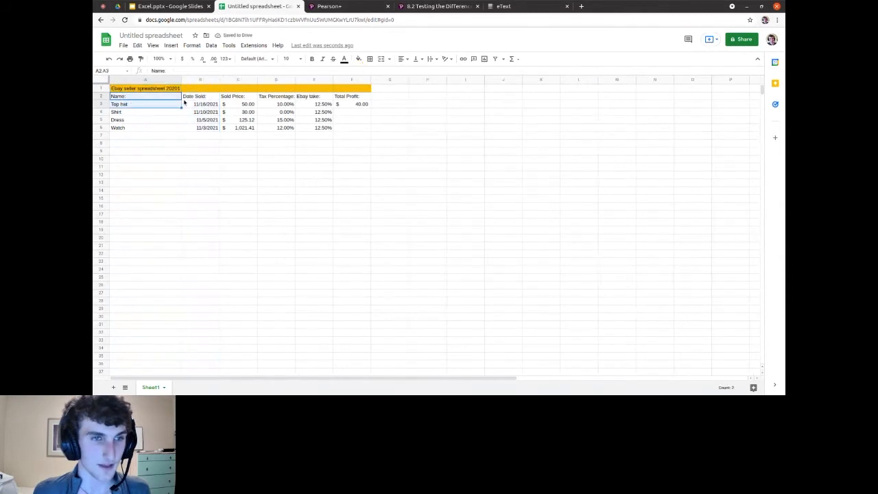
left_click(180, 98)
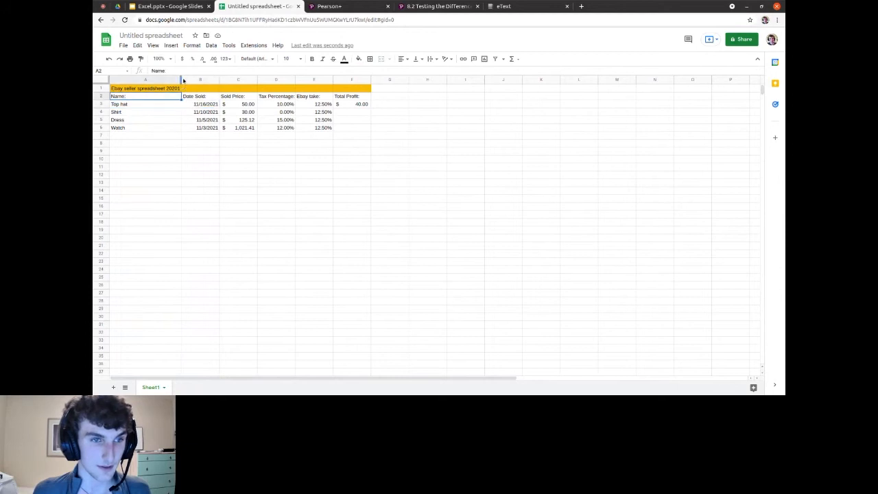
left_click(184, 81)
left_click(277, 135)
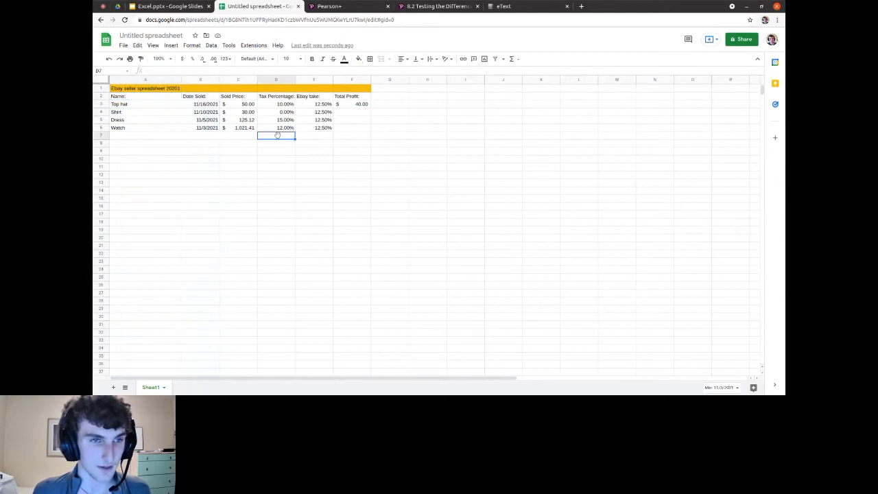
key("ctrl+z")
key("ctrl+z")
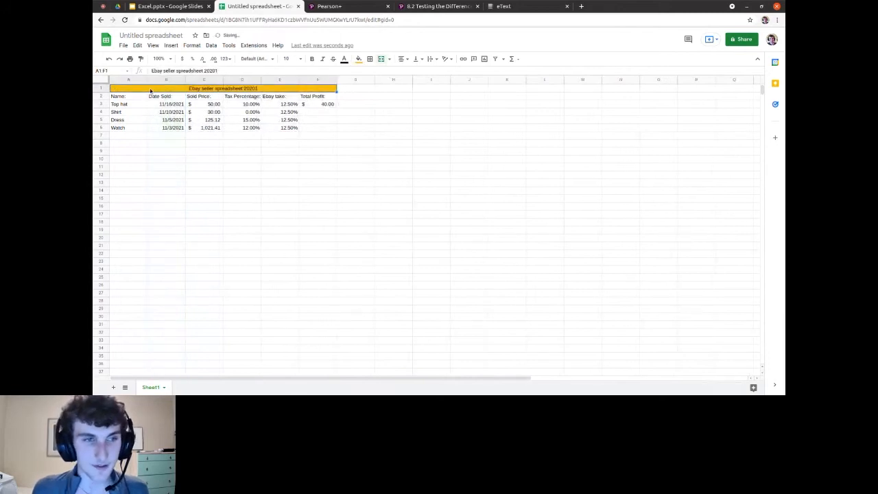
Step: Narrow columns A and B to fit the item names and sale dates
left_click_drag(145, 80, 181, 81)
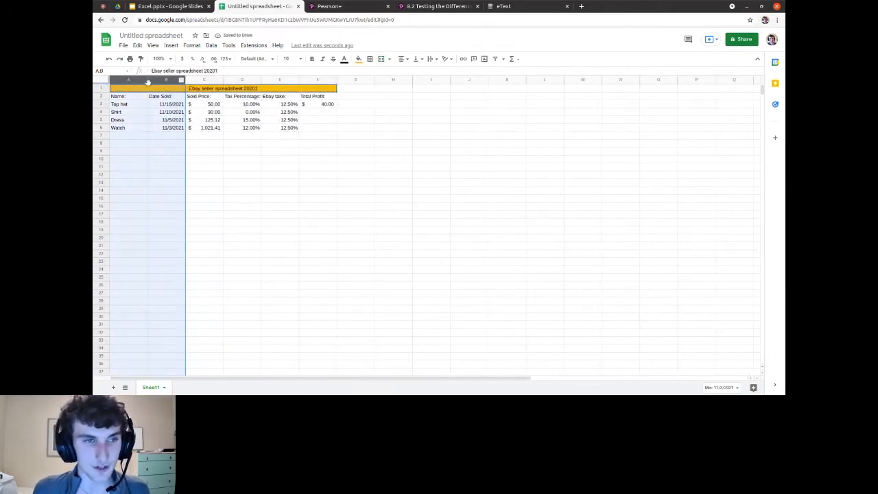
left_click(260, 133)
left_click(141, 80)
mouse_move(145, 80)
left_mouse_down()
mouse_move(134, 81)
mouse_move(171, 81)
mouse_move(163, 80)
left_mouse_up()
left_click(155, 144)
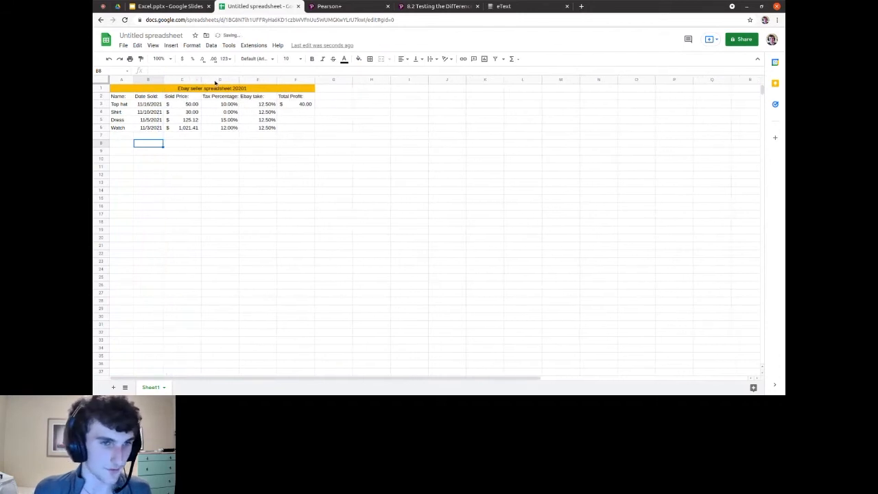
Step: Narrow column C to fit the sold prices, undoing any further change to the columns beside it
left_click(198, 79)
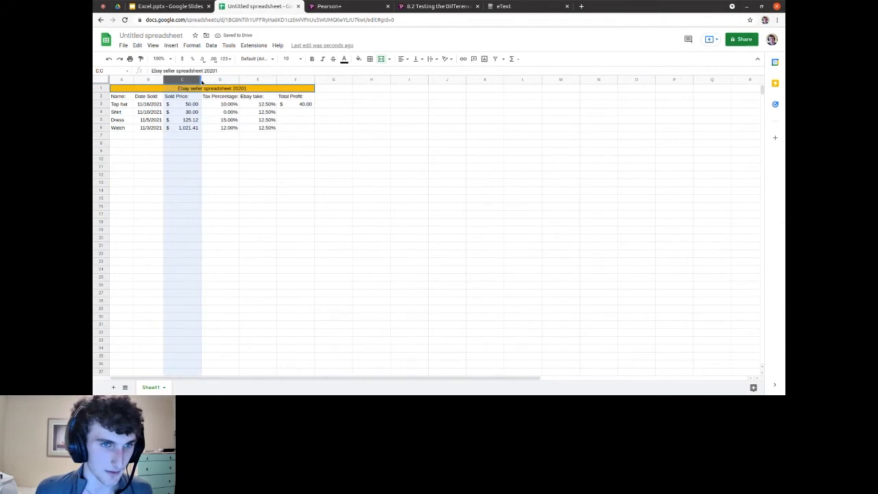
left_click_drag(199, 80, 240, 80)
left_click(234, 81)
left_click(268, 96)
key("ctrl+z")
key("ctrl+z")
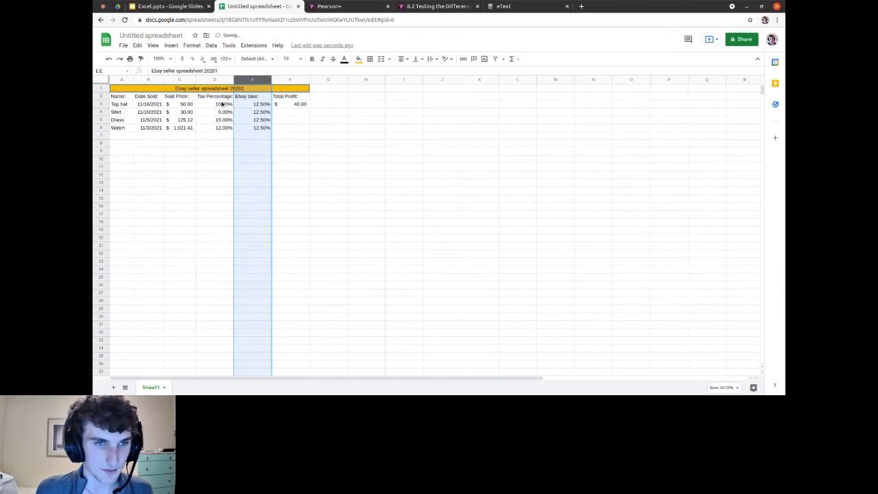
Step: Narrow column F slightly to fit the Total Profit header and values
left_click(223, 104)
left_click(231, 79)
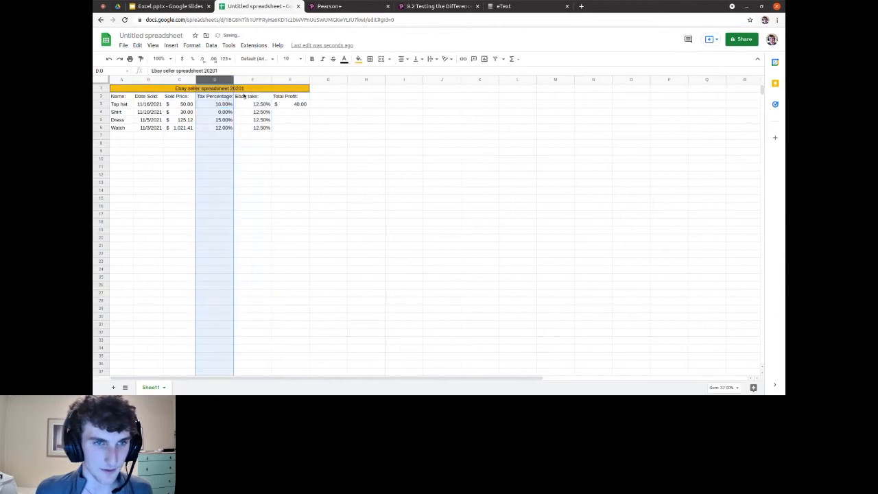
left_click(259, 104)
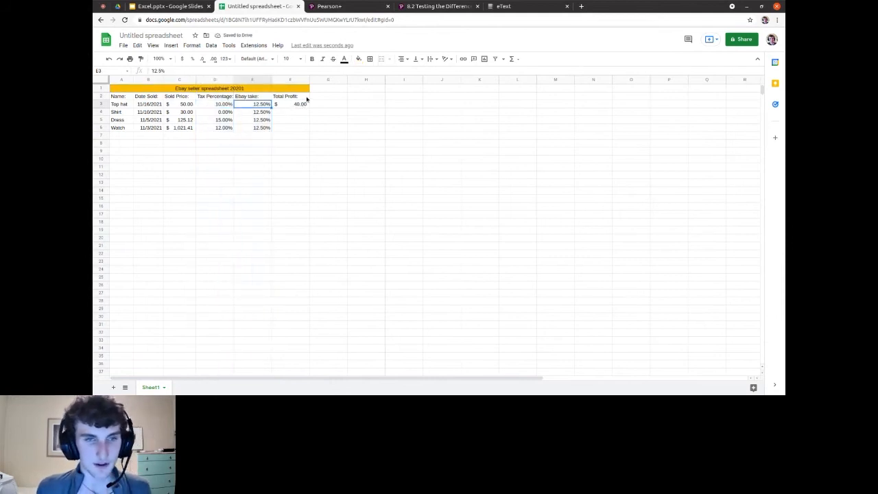
left_click_drag(309, 80, 302, 82)
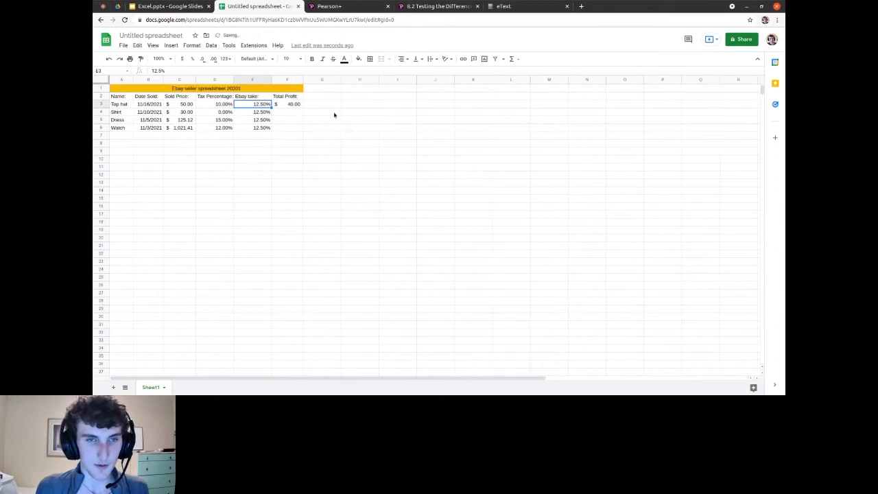
Step: Try making row 7 much taller and entering "f" in cell B7, and undo both changes
left_click(348, 128)
left_click_drag(103, 139, 109, 205)
left_click(112, 170)
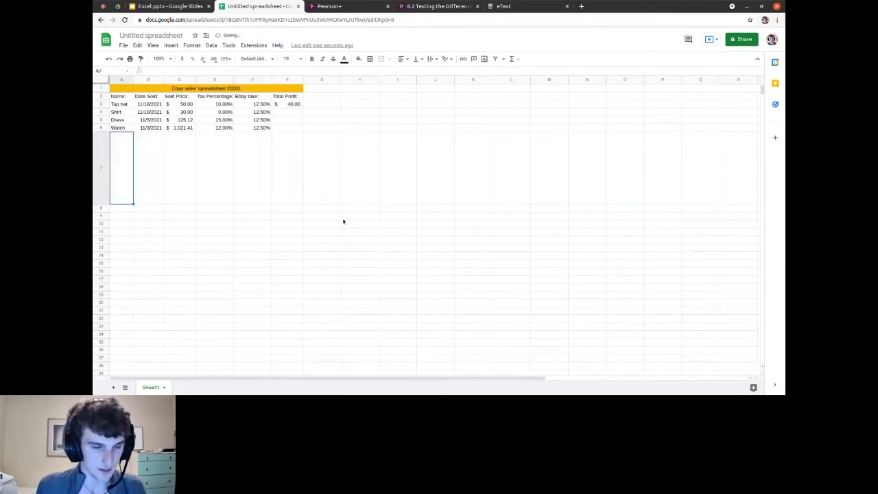
left_click(152, 181)
type("f")
left_click(290, 198)
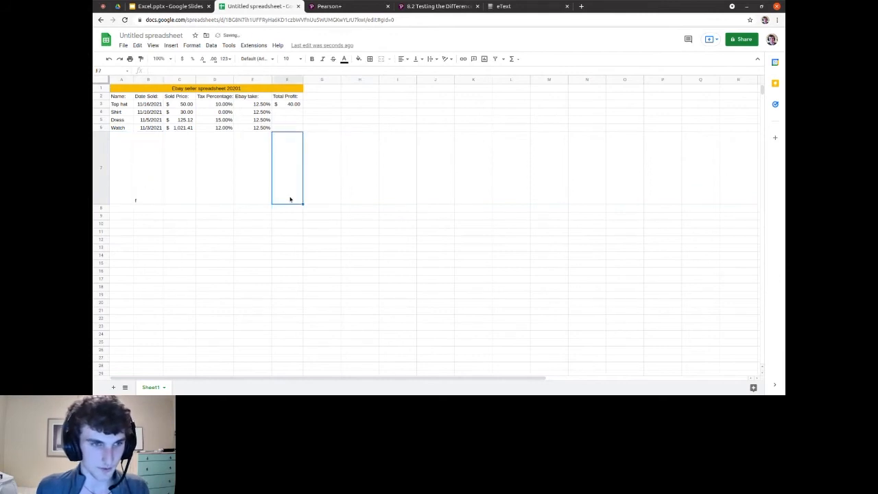
key("ctrl+z")
key("ctrl+z")
left_click(125, 105)
left_click_drag(127, 105, 295, 128)
left_click(296, 112)
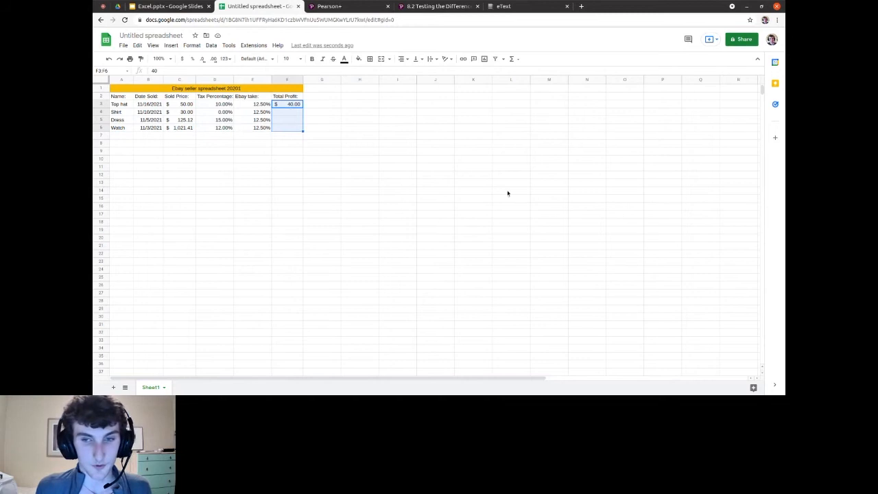
left_click(287, 111)
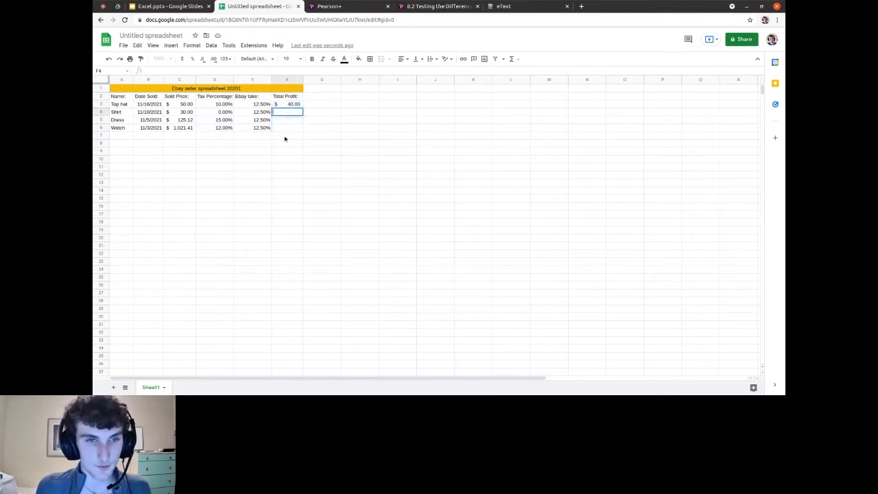
Step: Enter the formula =1+6 in the empty cell C10 below the table
left_click(181, 161)
double_click(181, 160)
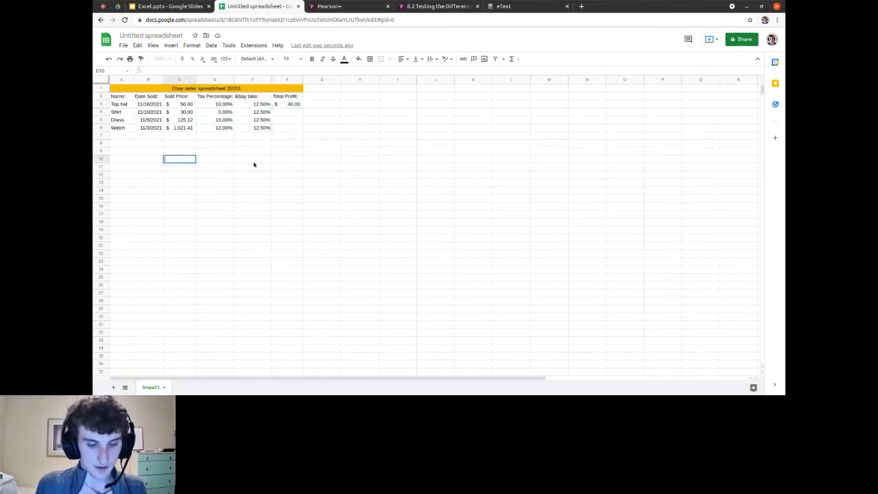
type("=")
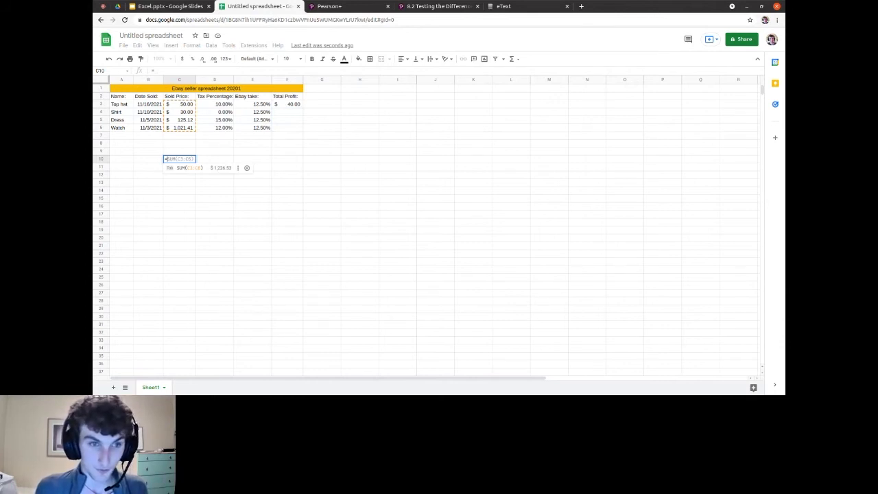
type("1+6")
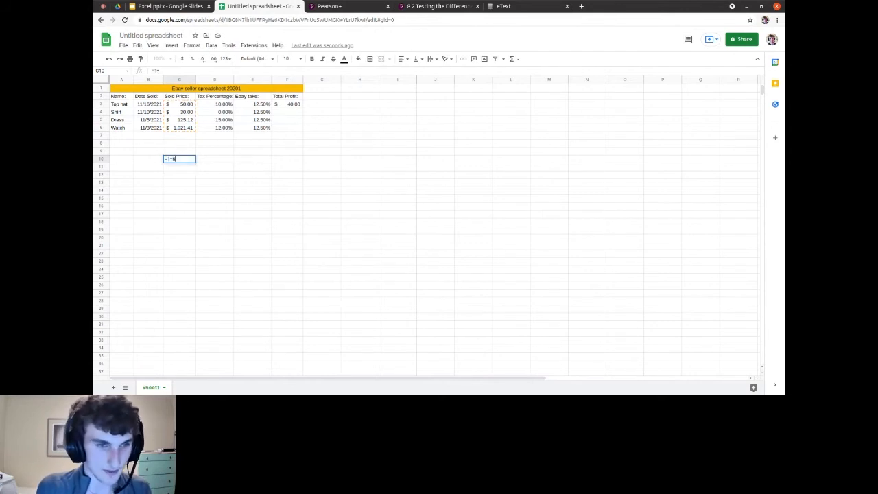
key("Return")
Step: Replace the formula in cell C10 with the square root formula =sqrt(10)
double_click(182, 160)
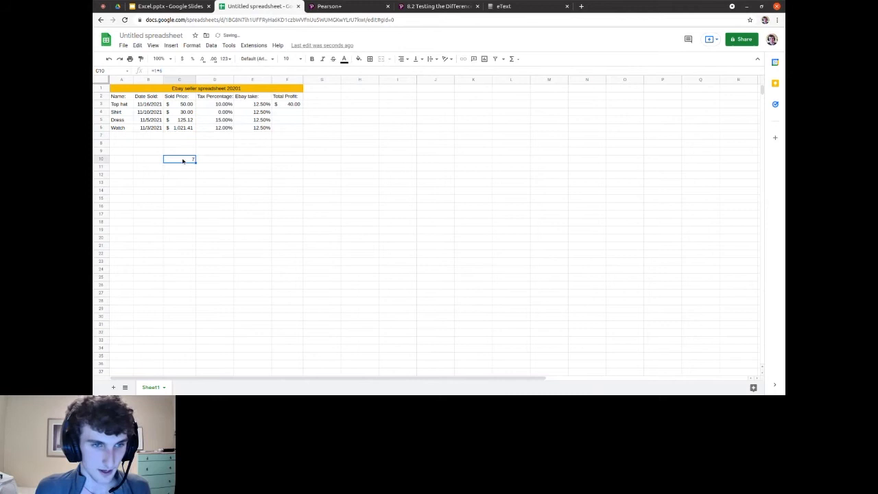
left_click_drag(176, 159, 168, 158)
key("BackSpace")
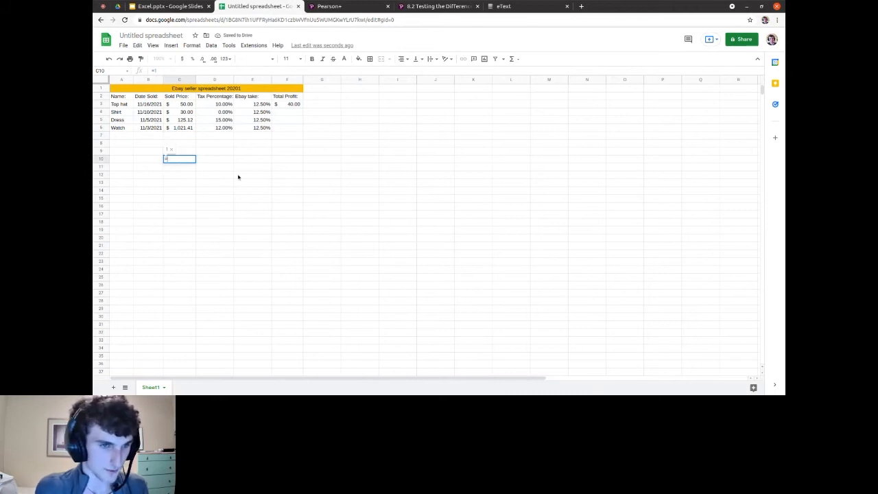
type("sqrt(10")
key("Return")
Step: Replace the formula in cell C10 with the pi function, =PI()
double_click(188, 158)
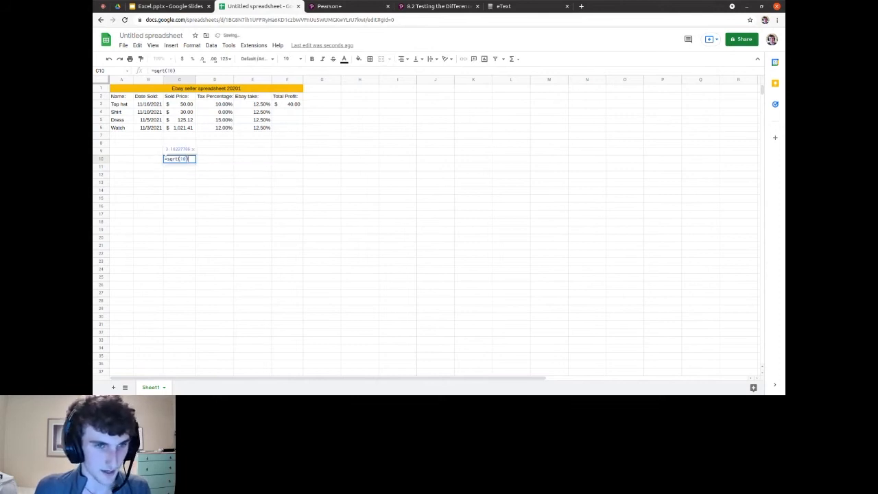
left_click_drag(189, 158, 168, 159)
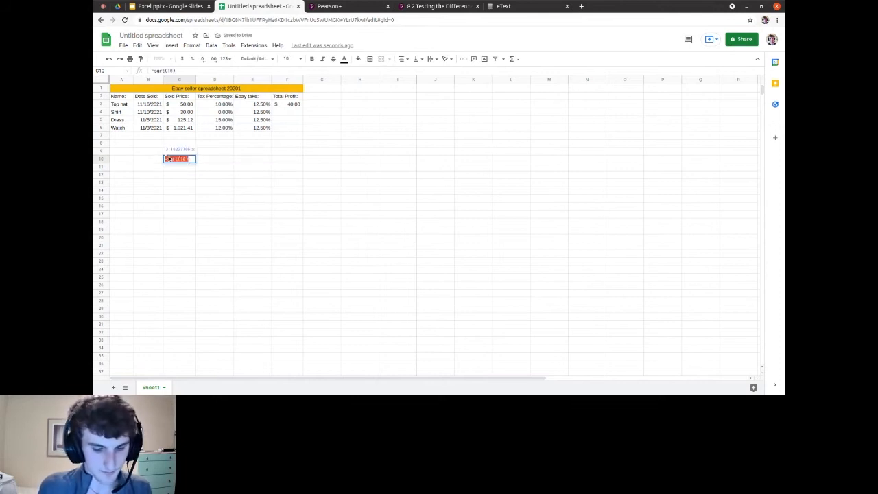
type("=PI")
left_click(207, 175)
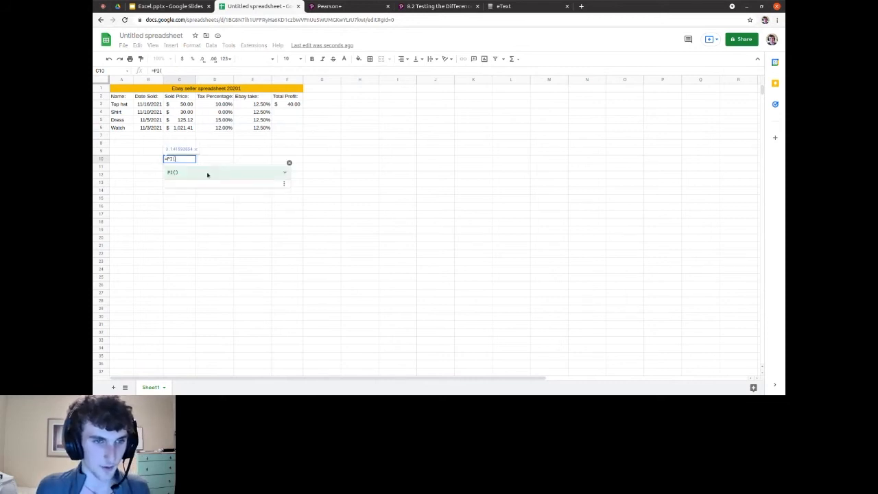
key("Return")
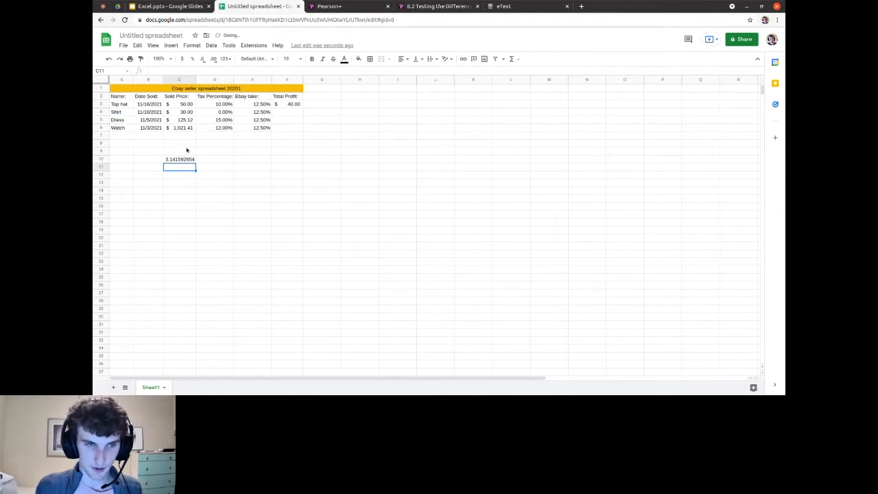
Step: Clear the practice formula from cell C10, leaving the cell empty
key("Up")
key("Return")
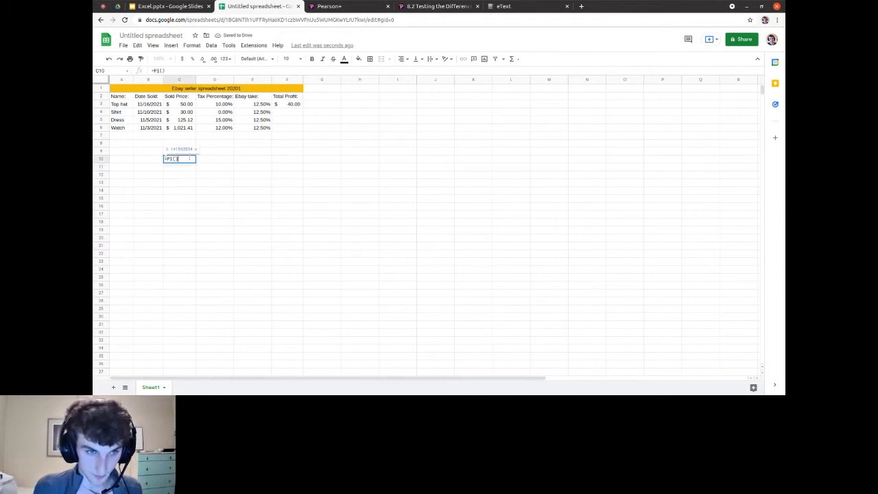
key("BackSpace")
key("BackSpace")
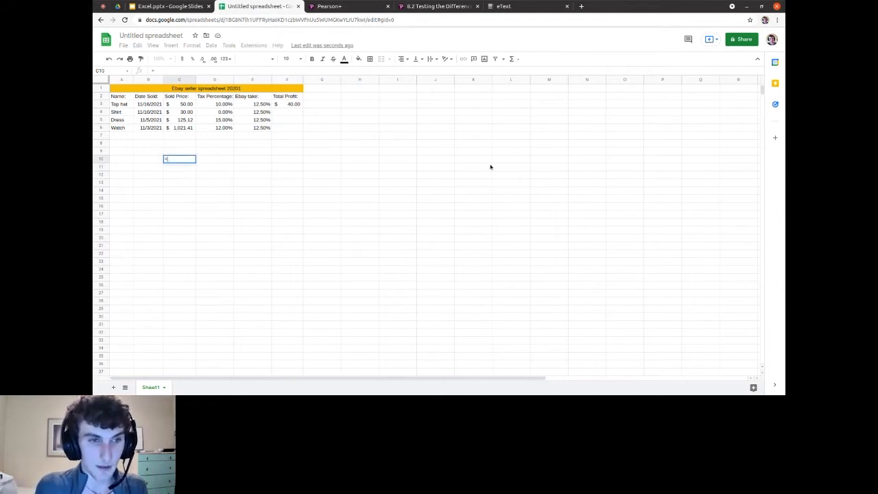
key("Return")
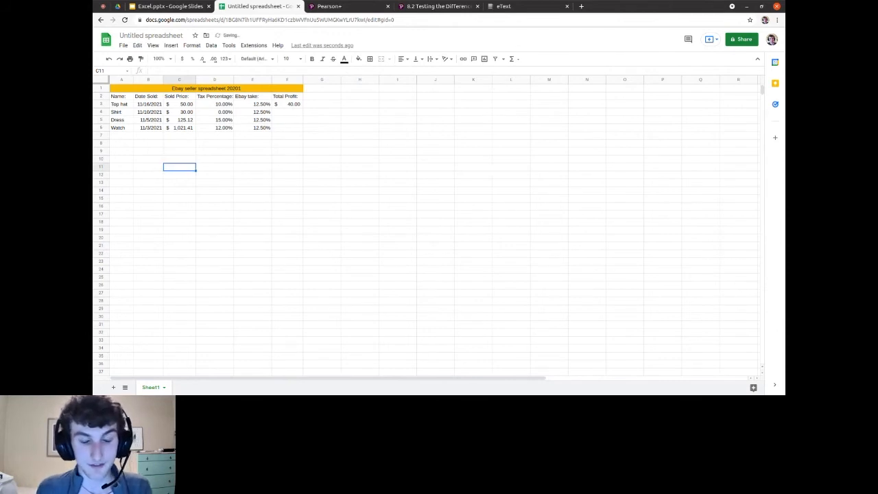
Step: Enter the total profit formula =30-(30*0)-(.125*30) with fixed numbers in cell F4 of the Shirt row
left_click(295, 112)
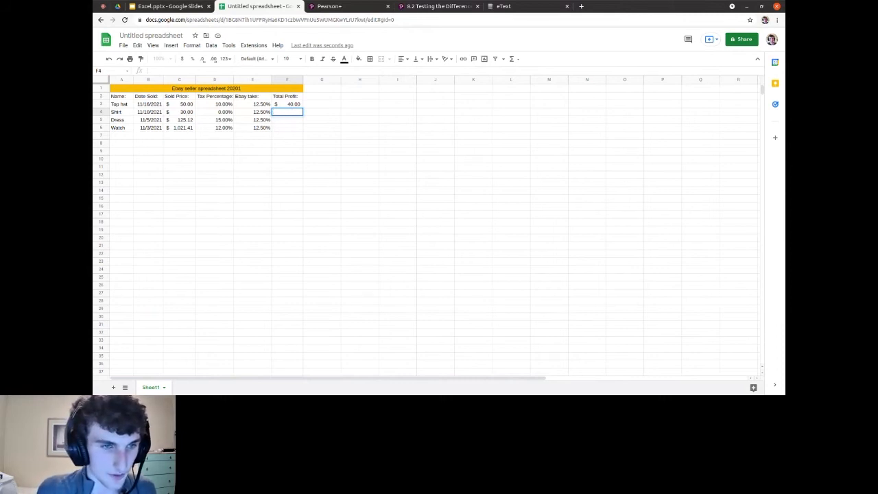
type("=")
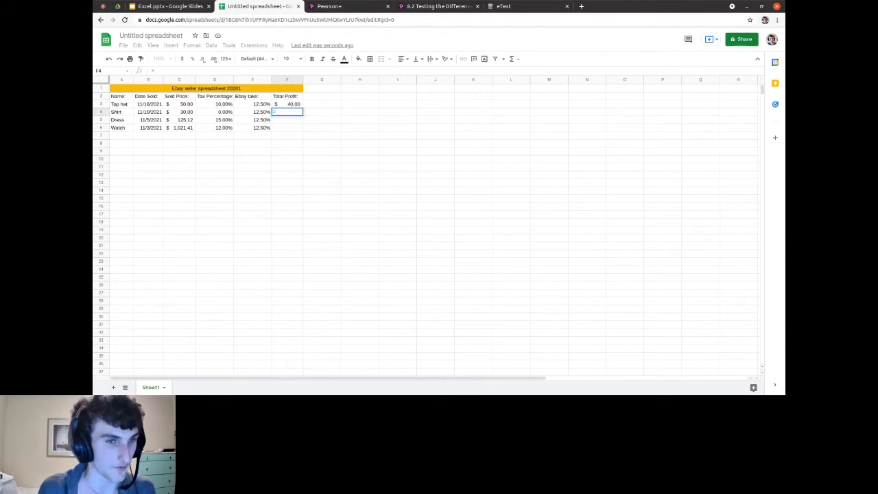
type("38")
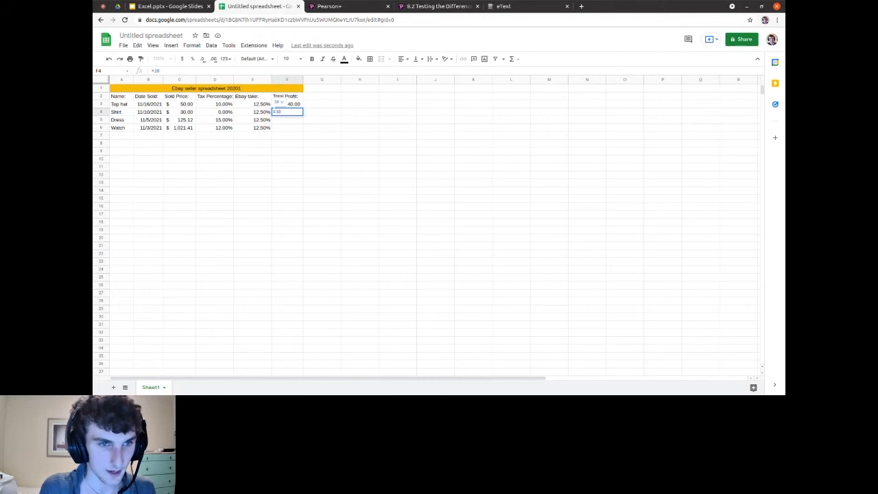
type("*")
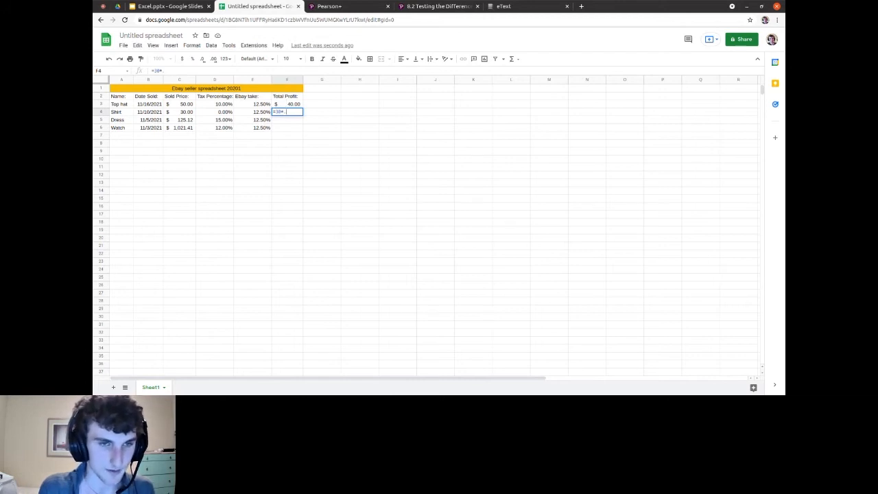
key("BackSpace")
type("+(30")
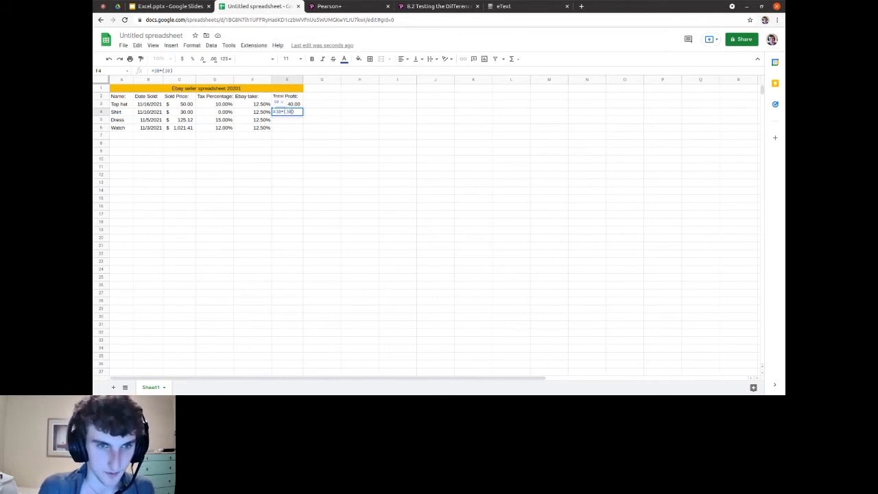
key("Down")
key("Left")
key("Left")
key("Up")
key("Left")
key("BackSpace")
type("-")
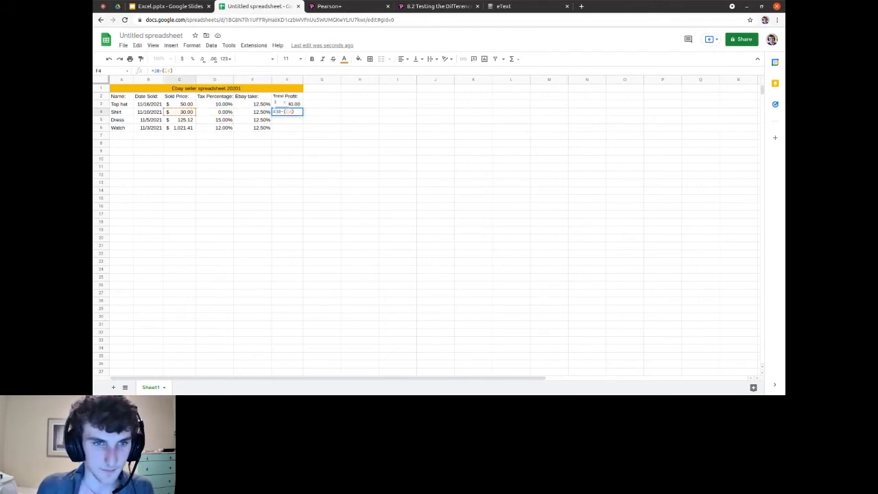
key("BackSpace")
key("BackSpace")
type("30")
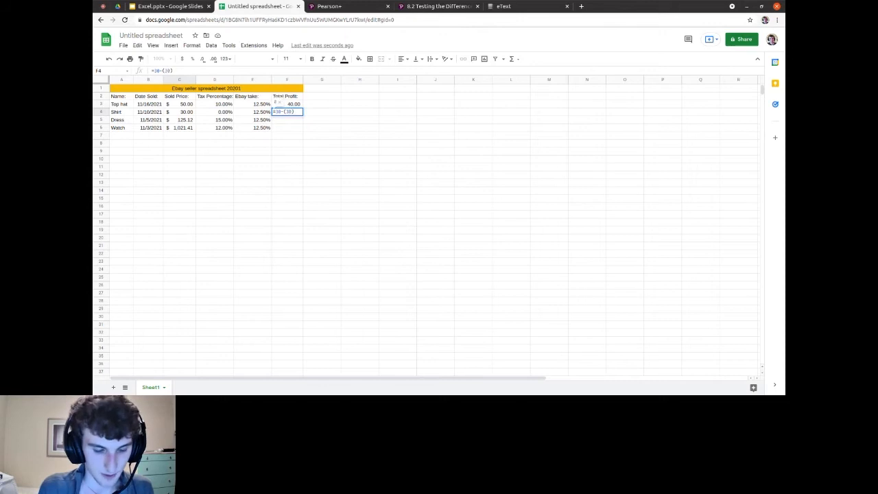
type("*0)")
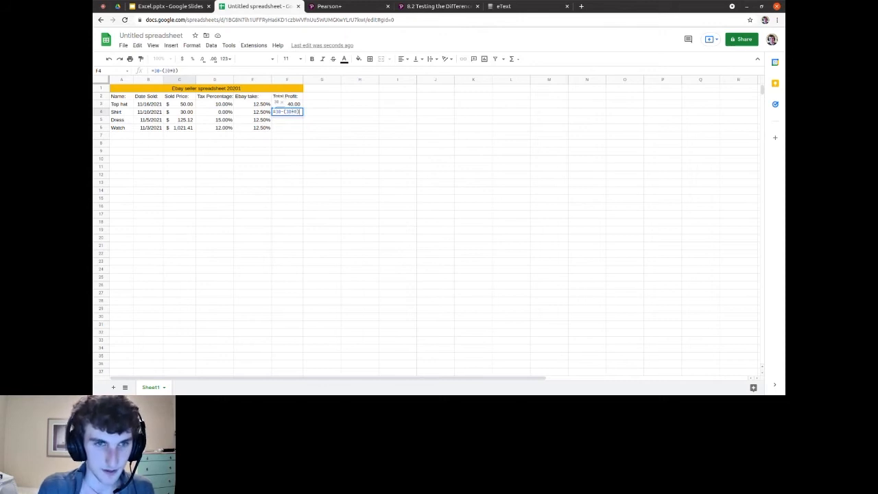
type("+")
key("BackSpace")
type("-(")
type(".12")
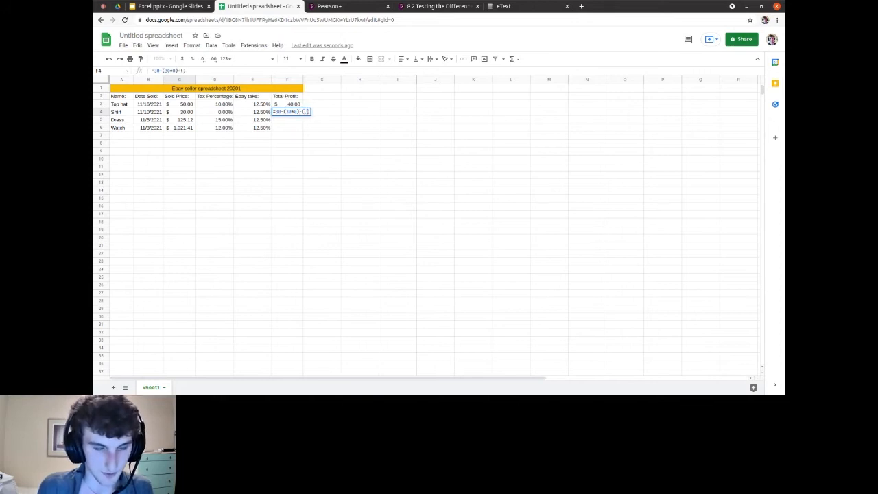
type("5*30")
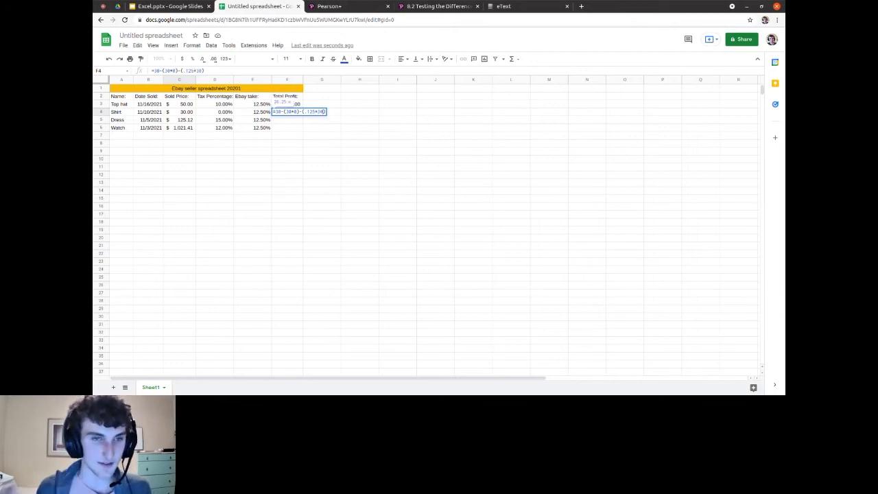
key("Return")
left_click(185, 113)
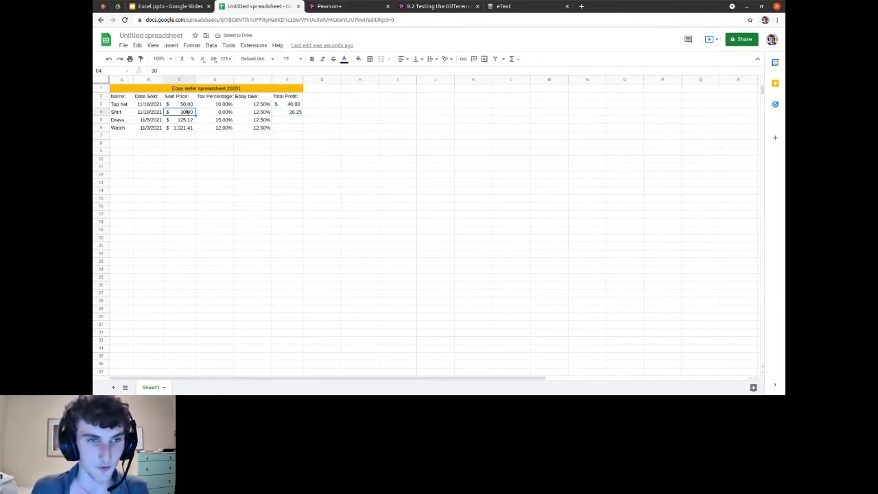
left_click(223, 114)
left_click(260, 112)
left_click(292, 114)
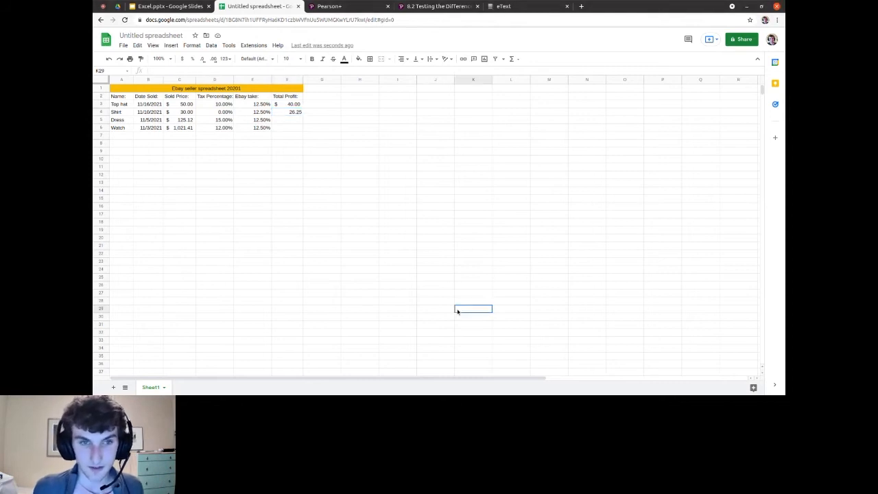
Step: Replace the fixed-number formula in cell F4 with the cell reference =C4
double_click(281, 112)
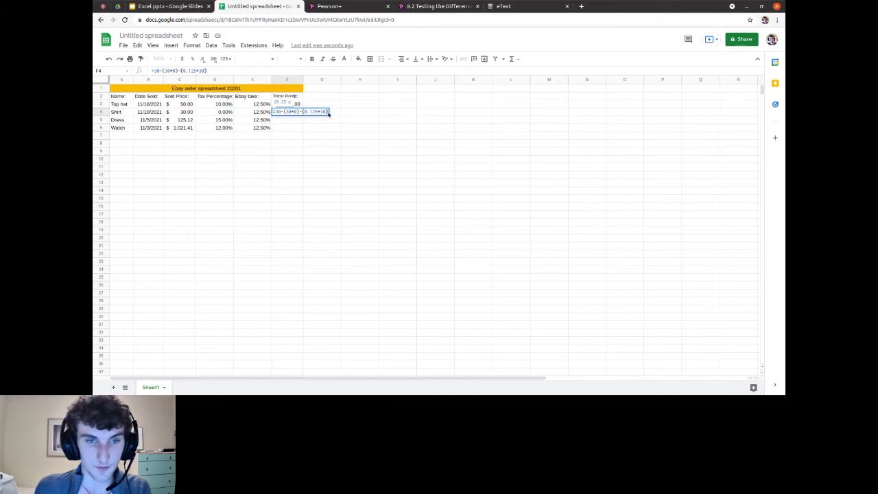
key("BackSpace")
key("BackSpace")
key("BackSpace")
key("BackSpace")
key("BackSpace")
key("BackSpace")
key("BackSpace")
key("BackSpace")
key("BackSpace")
key("BackSpace")
key("BackSpace")
key("BackSpace")
key("BackSpace")
key("BackSpace")
key("BackSpace")
key("BackSpace")
key("BackSpace")
key("BackSpace")
key("BackSpace")
key("BackSpace")
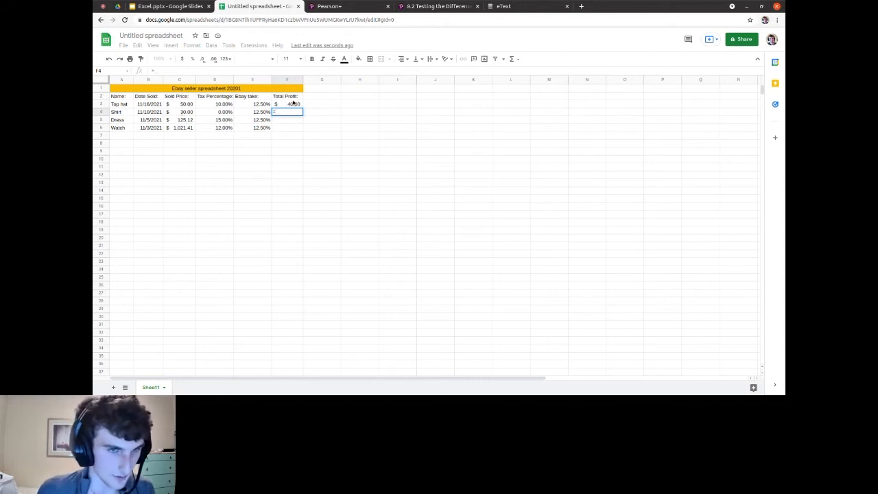
type("C4")
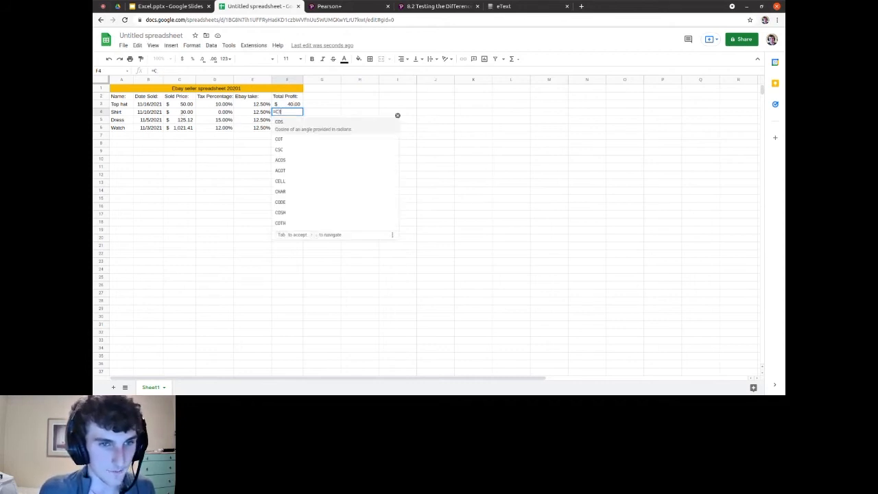
key("Return")
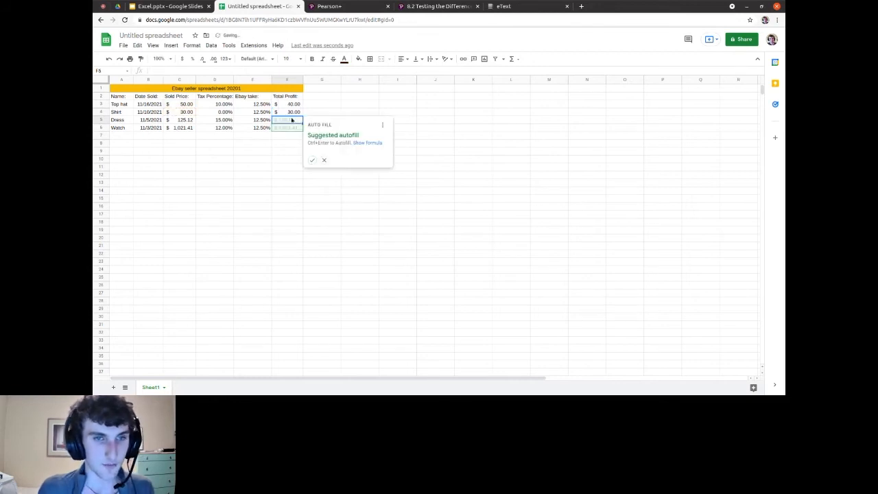
Step: Extend the formula in F4 to subtract tax and the eBay take, making it =C4-(C4*D4)-(C4*E4)
left_click(290, 113)
double_click(282, 112)
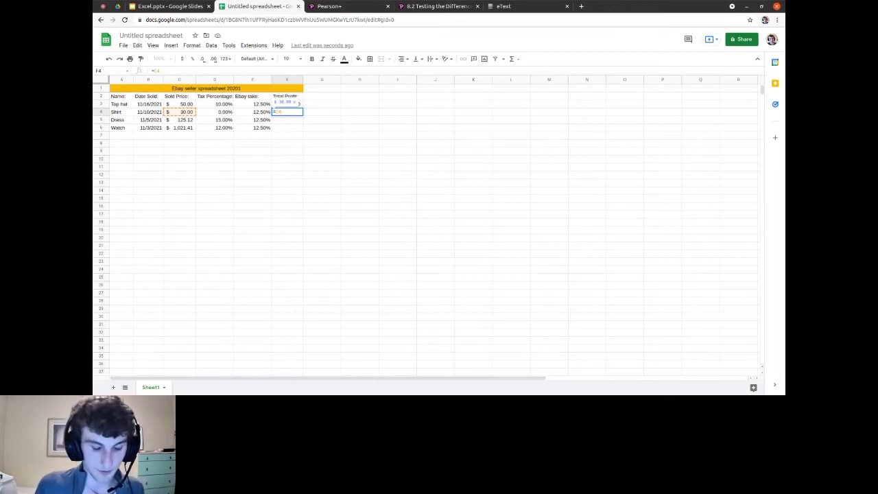
type("-(")
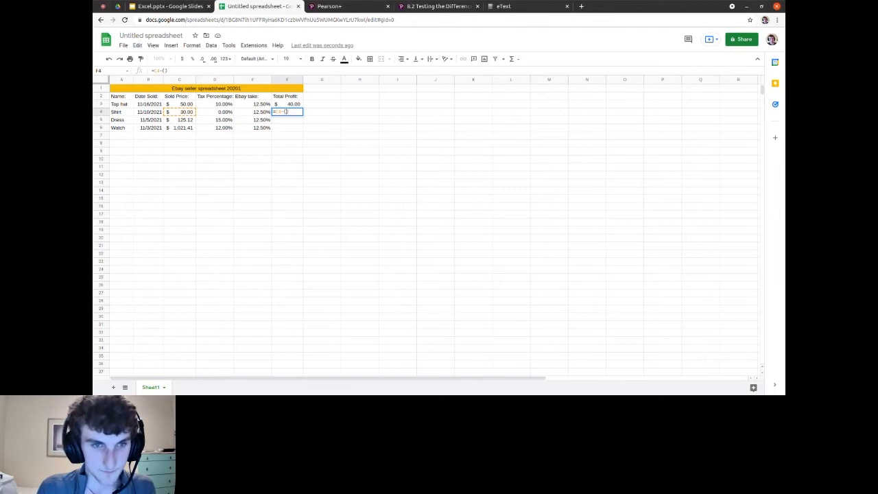
type("0.")
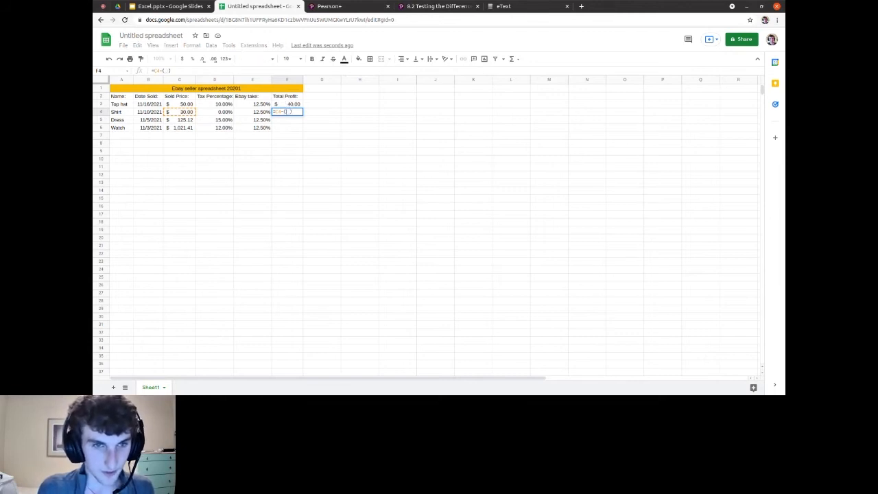
key("BackSpace")
type("C4")
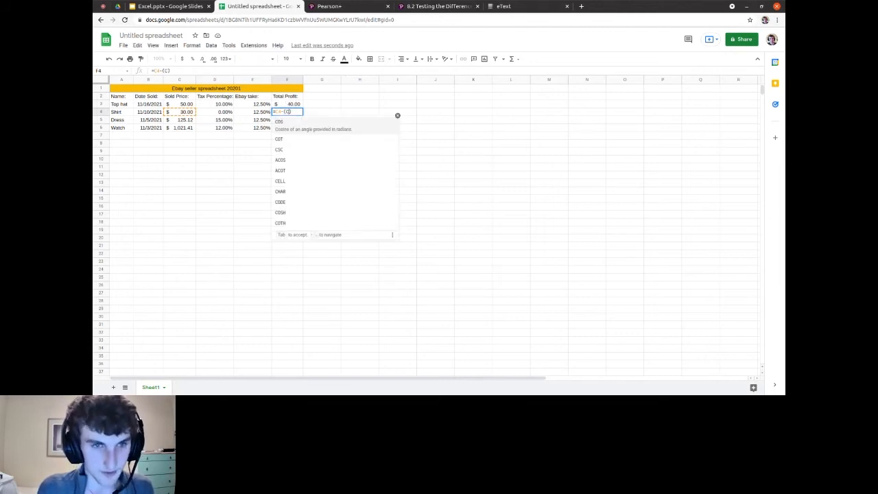
type("*")
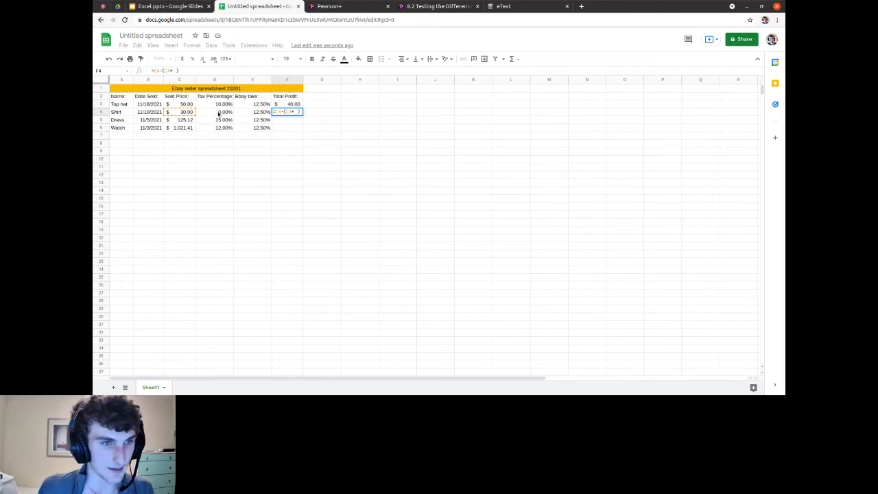
type("d4")
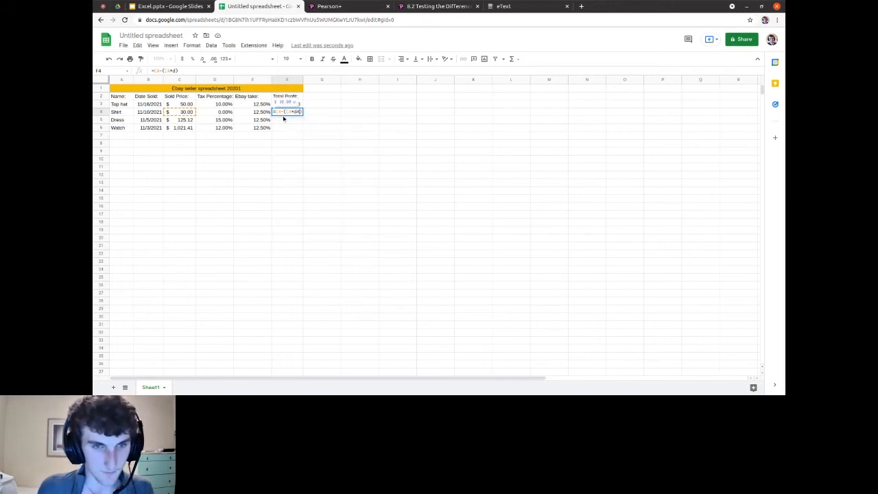
key("BackSpace")
key("BackSpace")
key("BackSpace")
type("D4)")
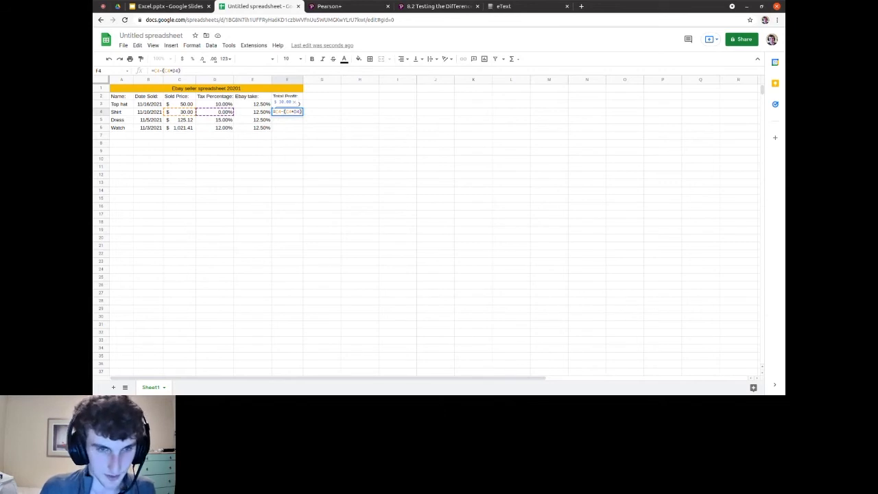
type("-(")
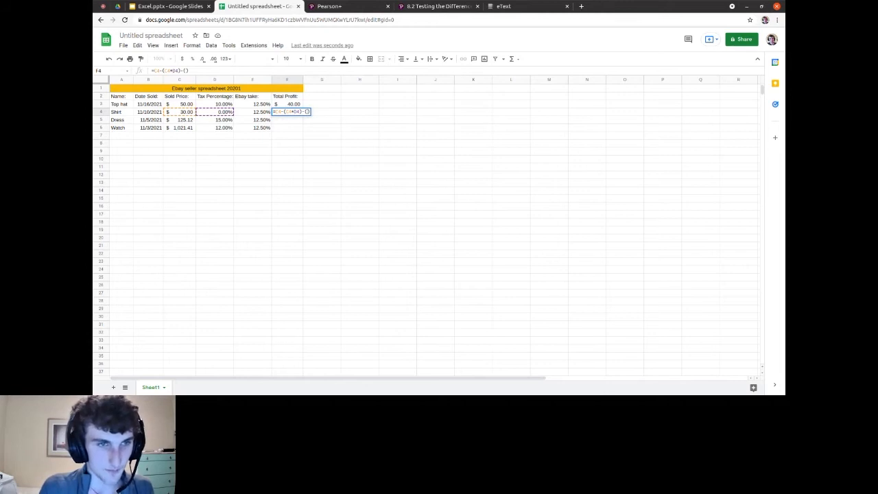
type("C4")
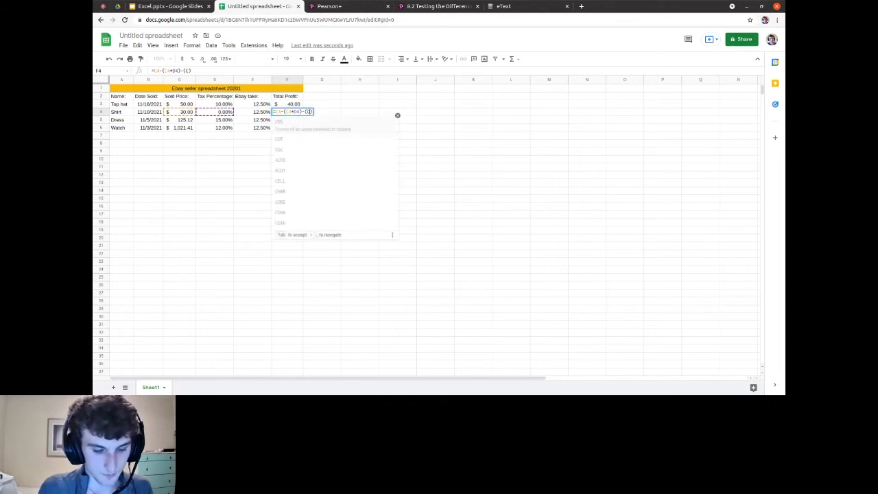
type("*E4")
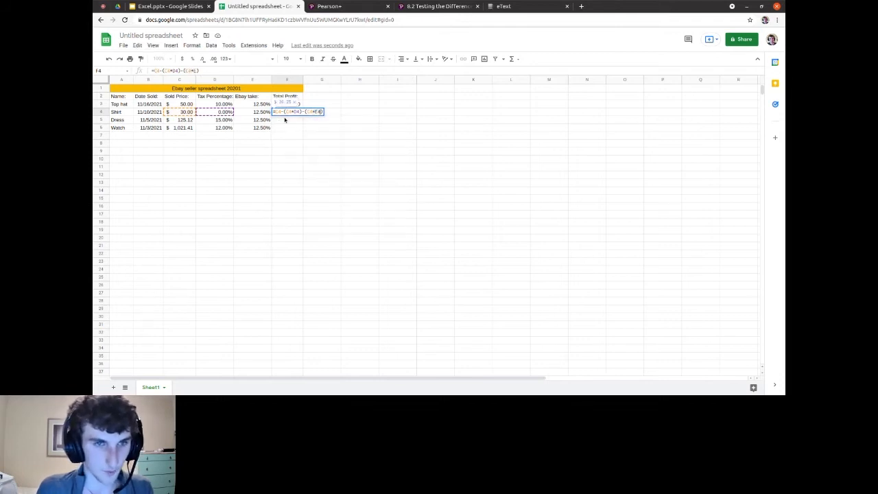
key("Return")
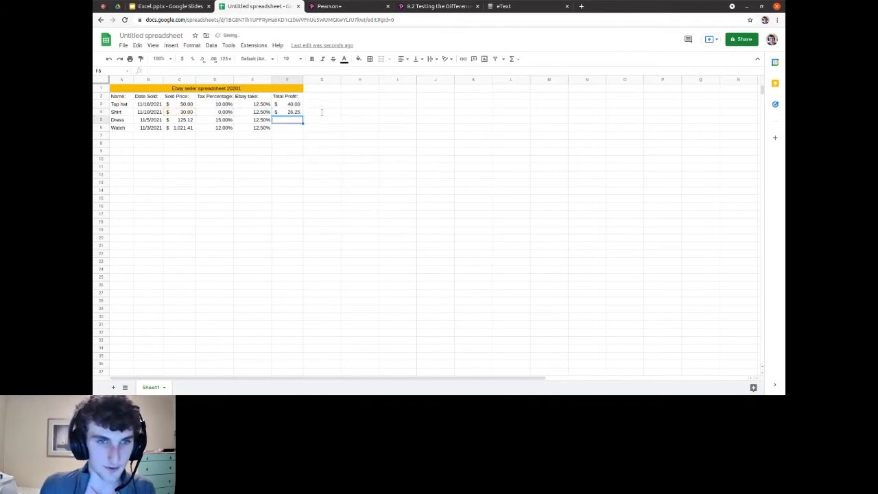
Step: Set the Shirt's sold price in cell C4 to 100
left_click(293, 111)
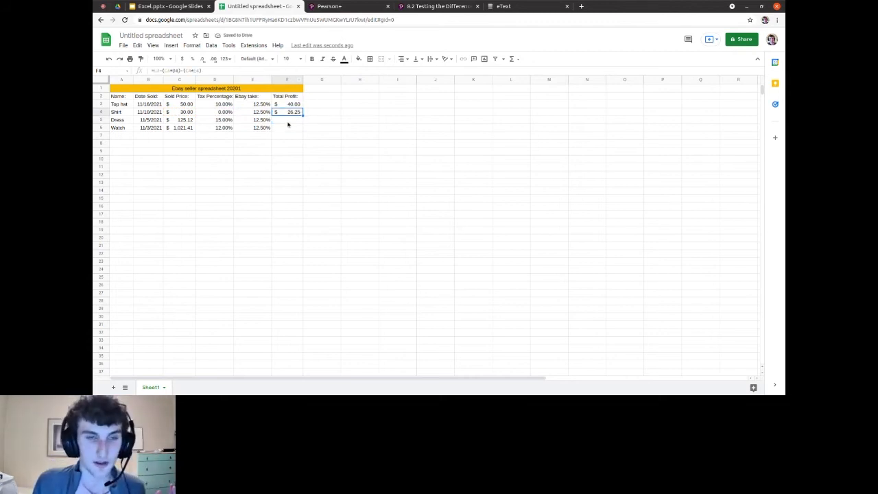
double_click(190, 111)
key("BackSpace")
type("100")
key("Return")
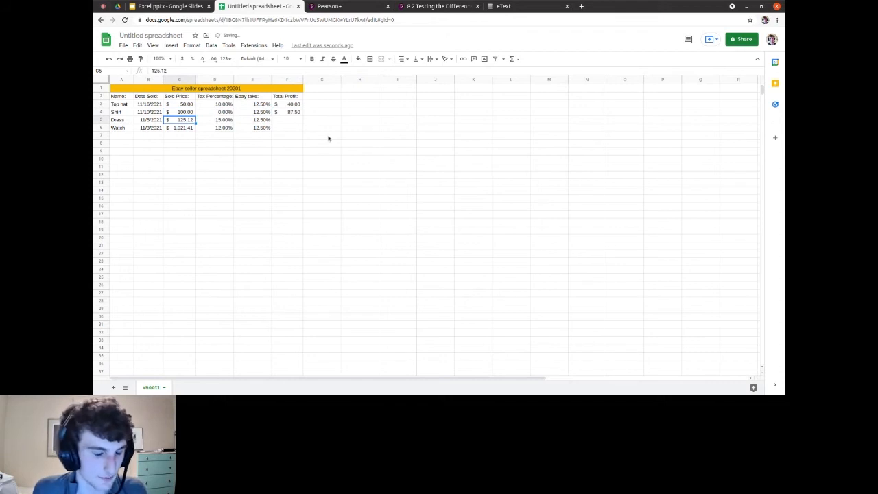
Step: Try filling the Shirt row's Total Profit formula from F4 down through F6, and undo the fill
left_click(289, 112)
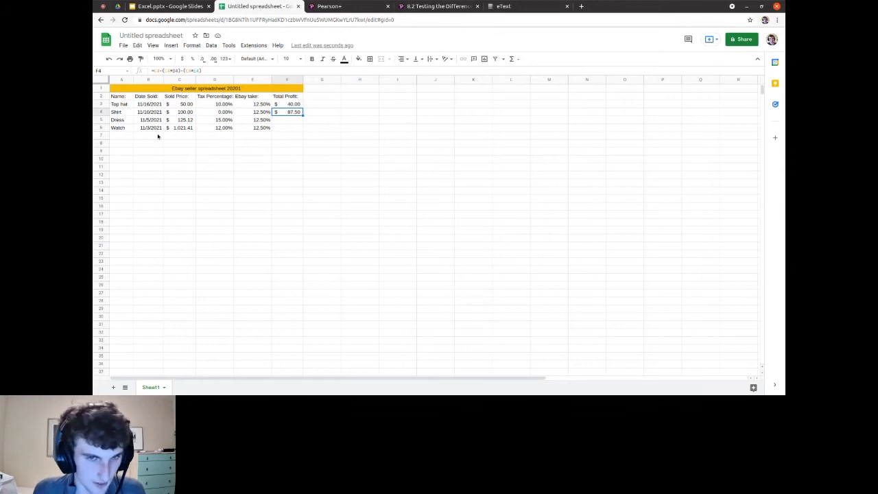
double_click(293, 113)
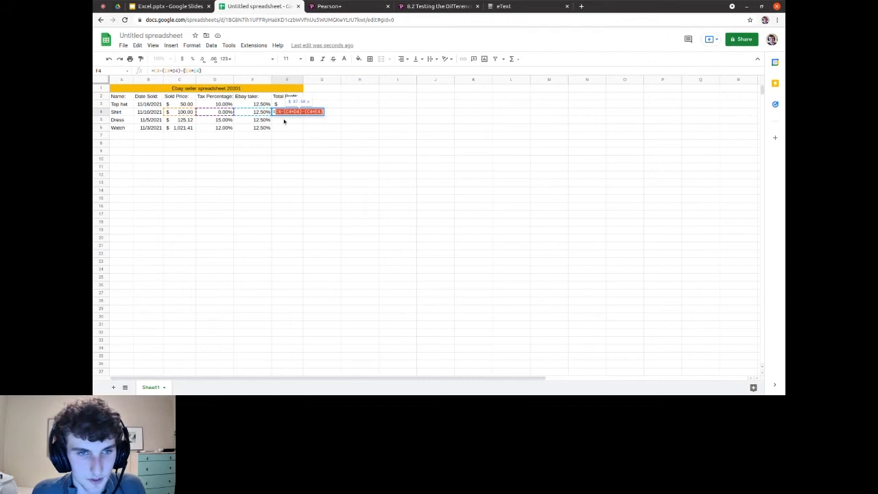
key("Escape")
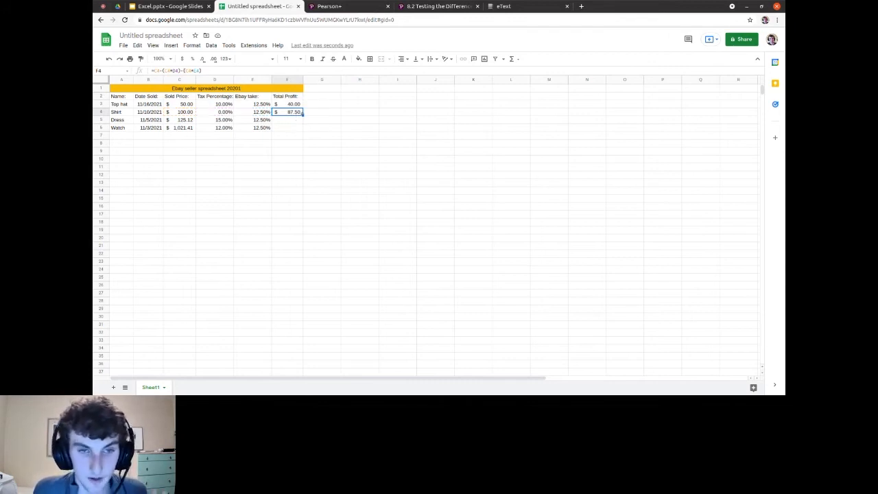
left_click_drag(302, 113, 306, 133)
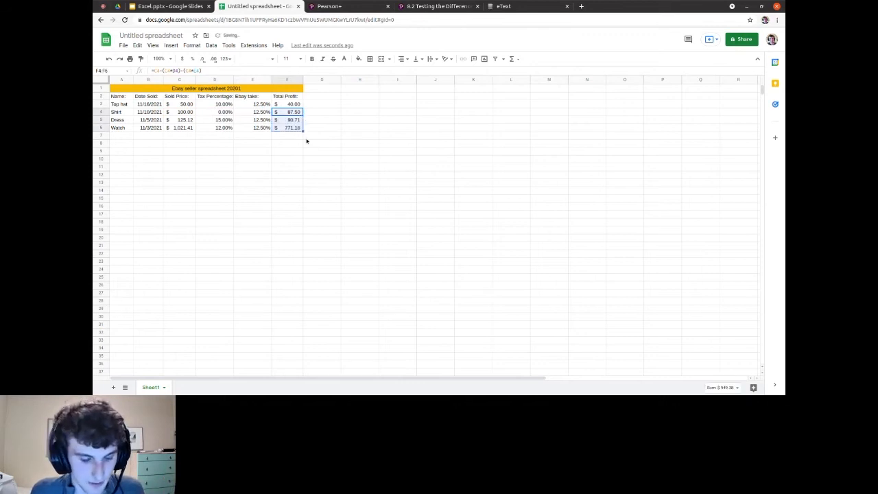
key("ctrl+z")
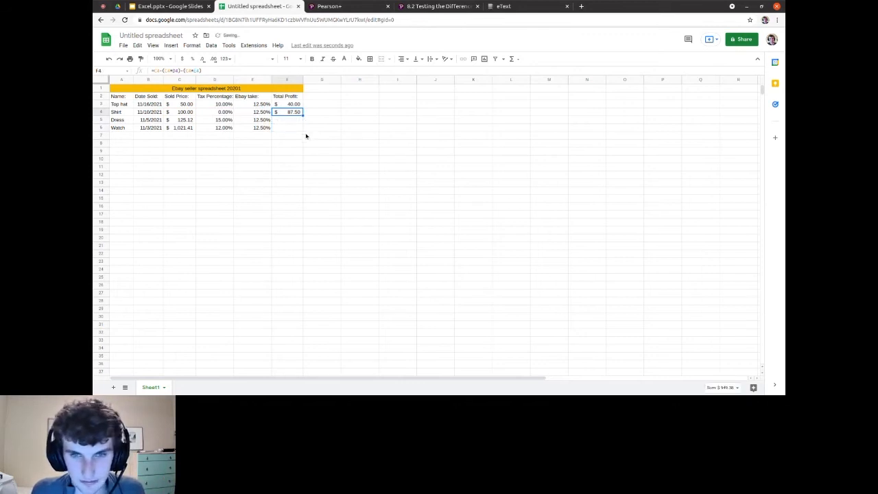
Step: Fill the Total Profit formula from F4 down through F6 for the Dress and Watch rows
key("ctrl+z")
left_click_drag(304, 127, 303, 127)
key("ctrl+z")
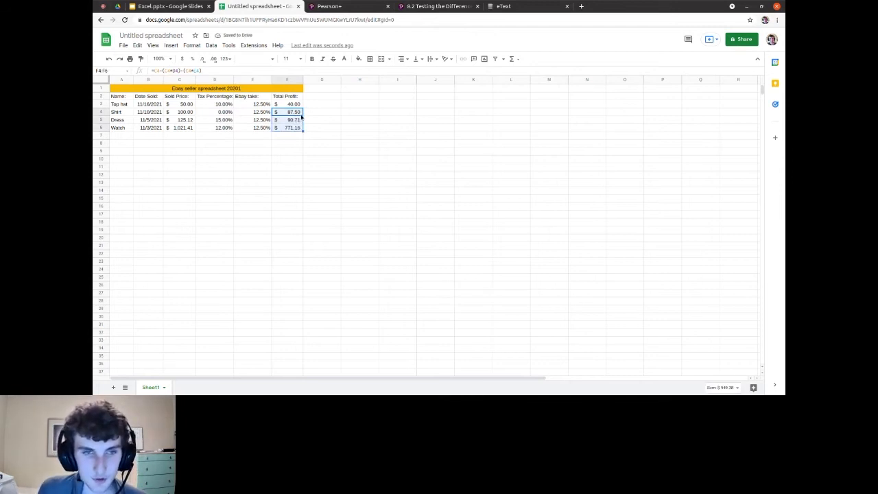
Step: Review the cell references in the Total Profit formulas of the Shirt and Dress rows, F4 and F5
double_click(298, 113)
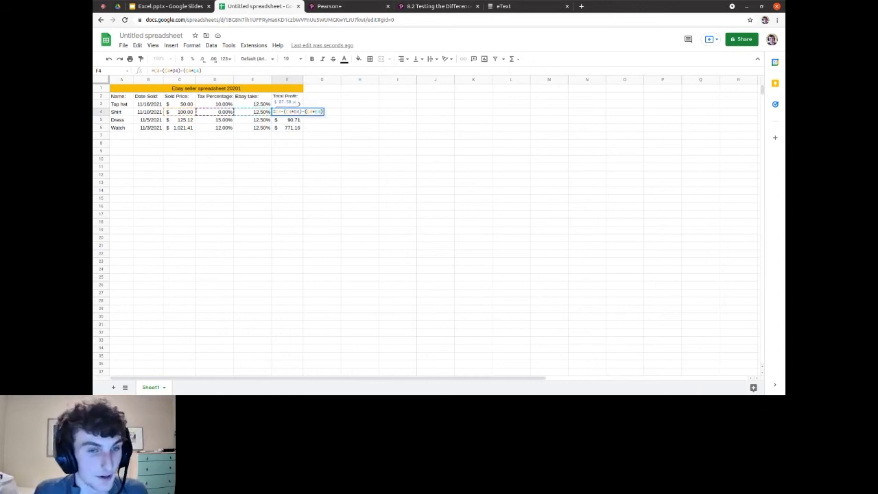
key("Escape")
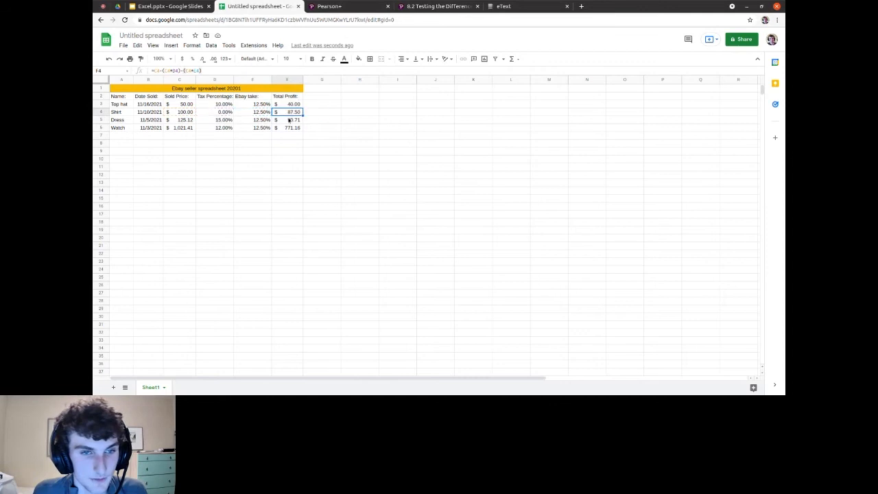
double_click(290, 119)
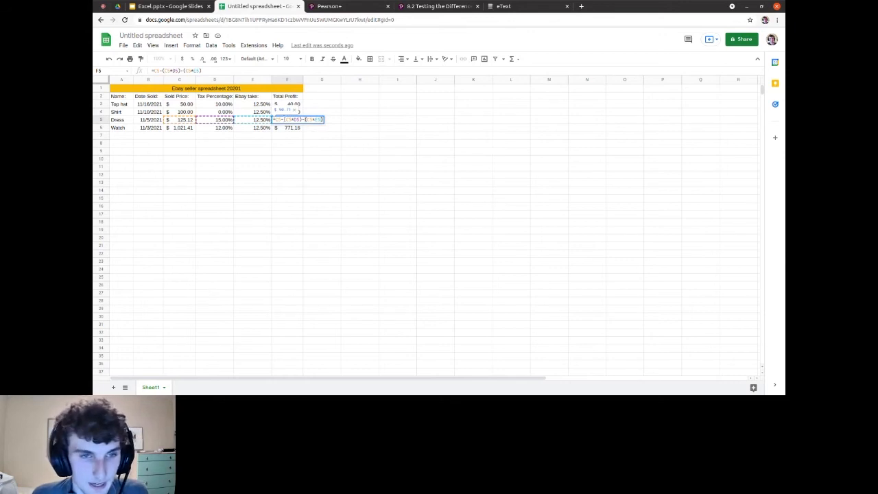
double_click(279, 119)
left_click(292, 120)
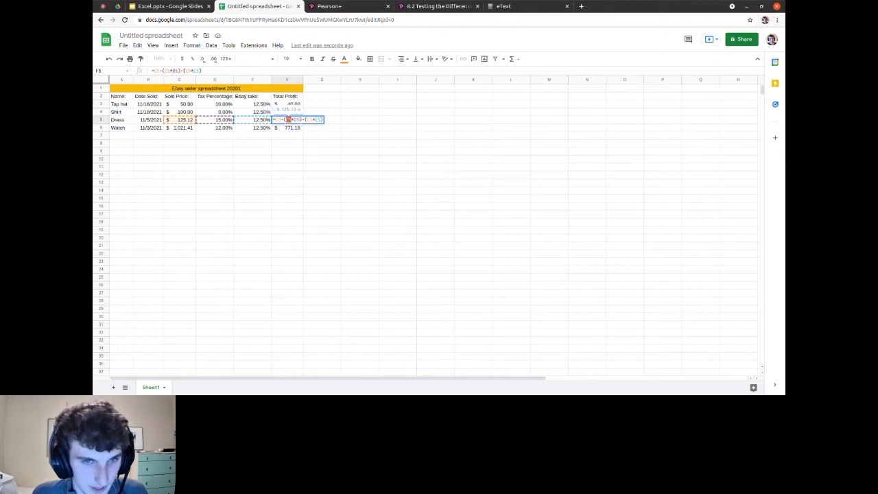
double_click(310, 119)
key("Return")
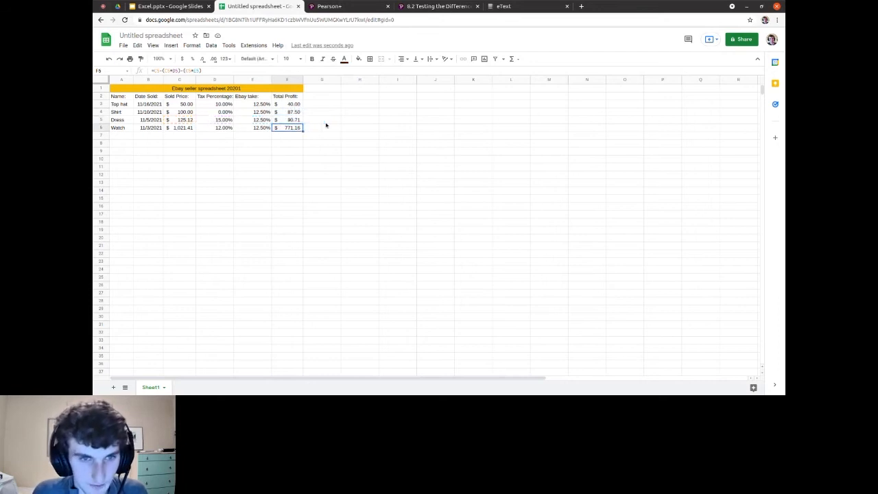
Step: Copy the Total Profit formula from F4 into the Top hat row's F3, making it =C3-(C3*D3)-(C3*E3)
left_click(295, 111)
key("ctrl+c")
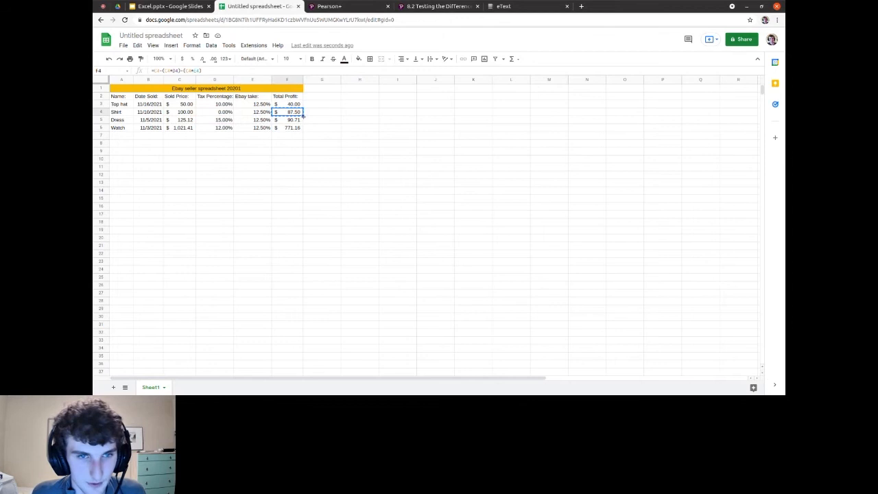
left_click_drag(303, 115, 292, 130)
double_click(295, 106)
key("Escape")
double_click(295, 104)
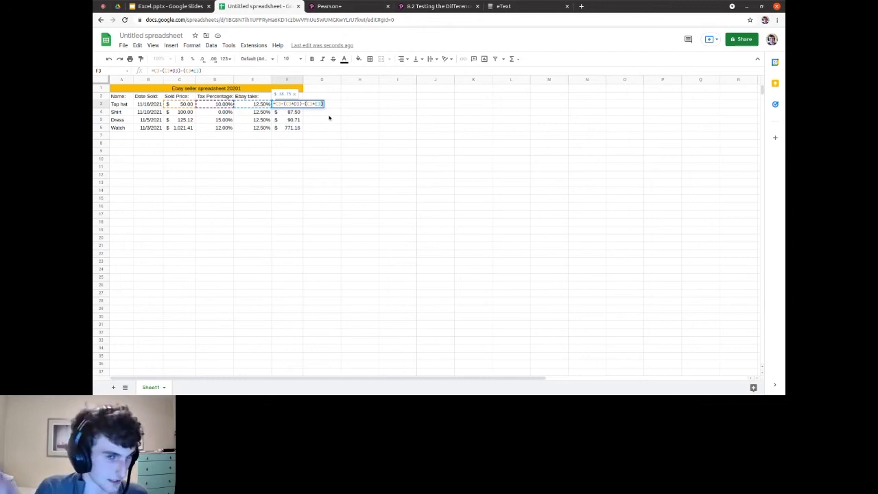
left_click(328, 118)
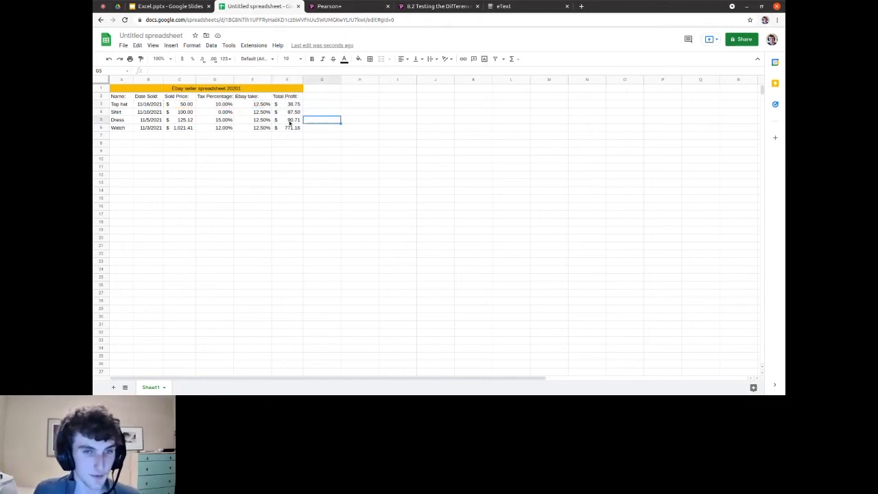
Step: Add the label "Ebays take:" in cell H2 with the value 12.5 below it in H3
left_click_drag(262, 98, 259, 126)
left_click(365, 96)
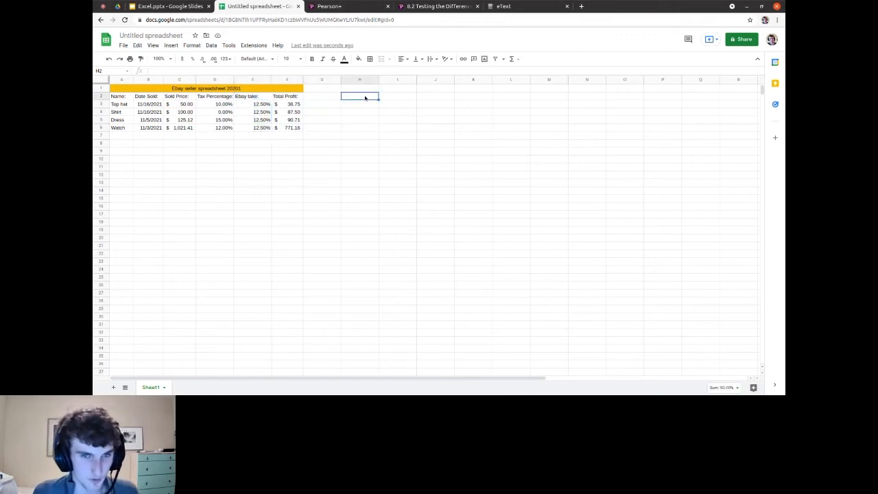
type("Eba")
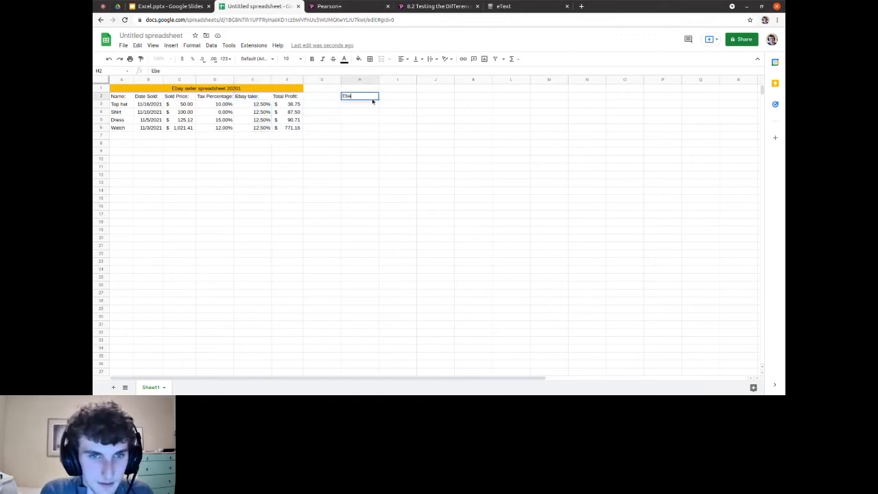
type("ys take:")
key("Return")
type("12.5")
key("Return")
Step: Format cell H3 as a percentage and correct its value to 12.5%
left_click(372, 105)
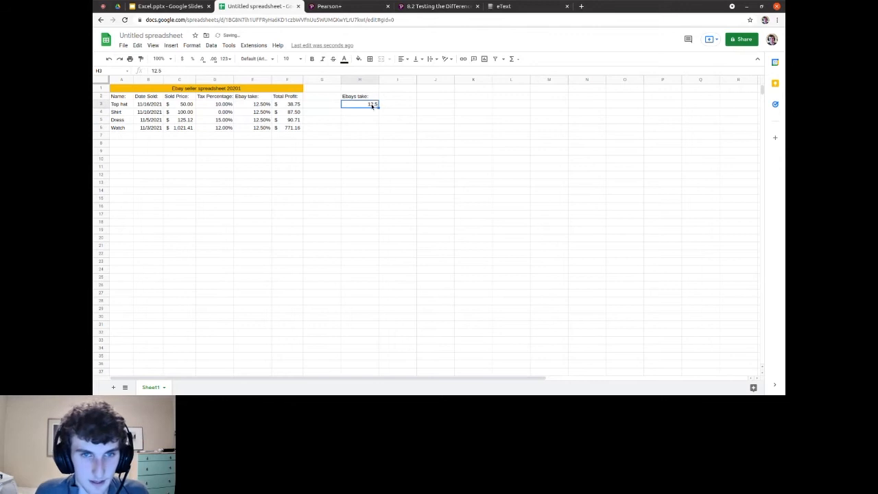
left_click(210, 46)
mouse_move(201, 51)
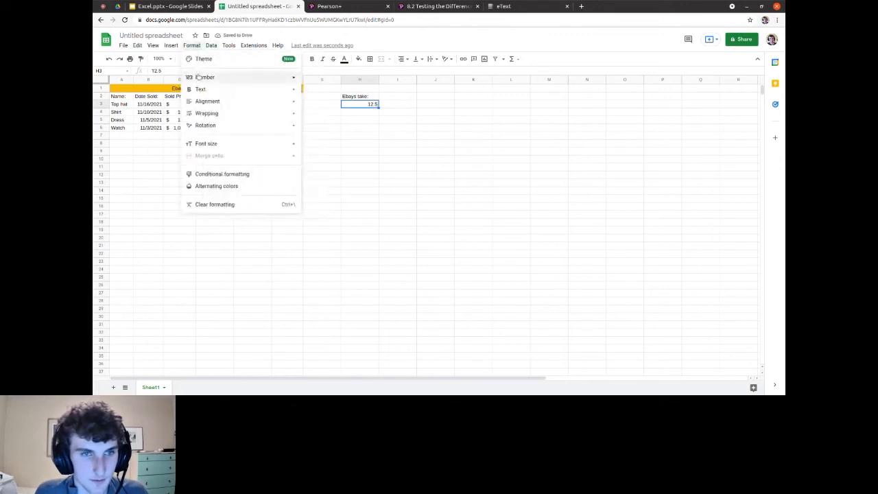
mouse_move(199, 77)
left_click(341, 121)
left_click(384, 121)
double_click(364, 107)
key("BackSpace")
key("BackSpace")
type(".5")
key("Return")
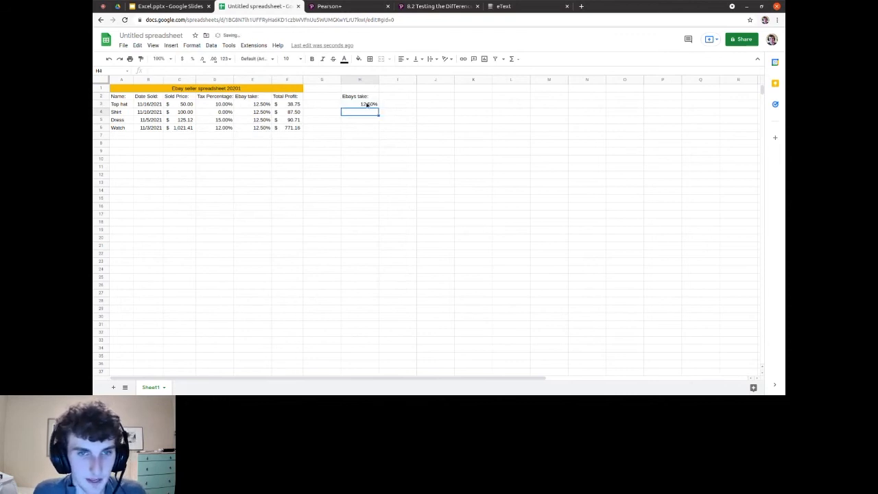
Step: Try replacing the E3 reference in F3 with the mixed reference $H3, making it =C3-(C3*D3)-(C3*$H3)
double_click(293, 103)
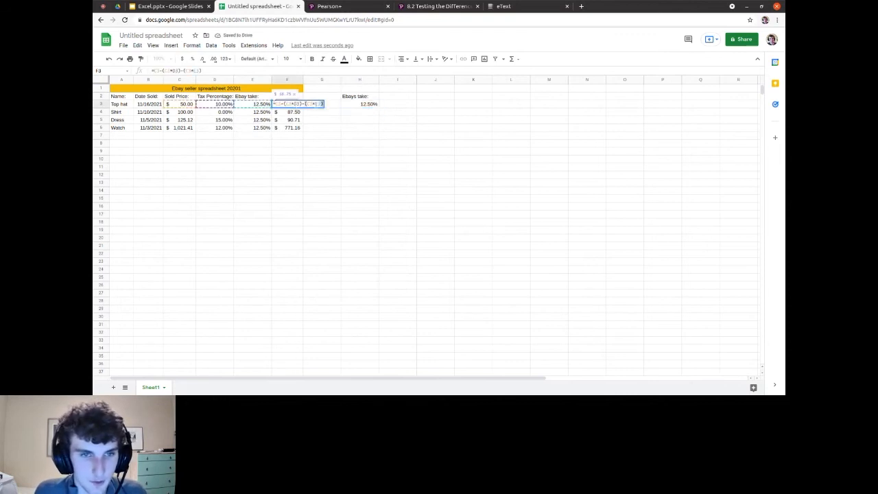
double_click(318, 105)
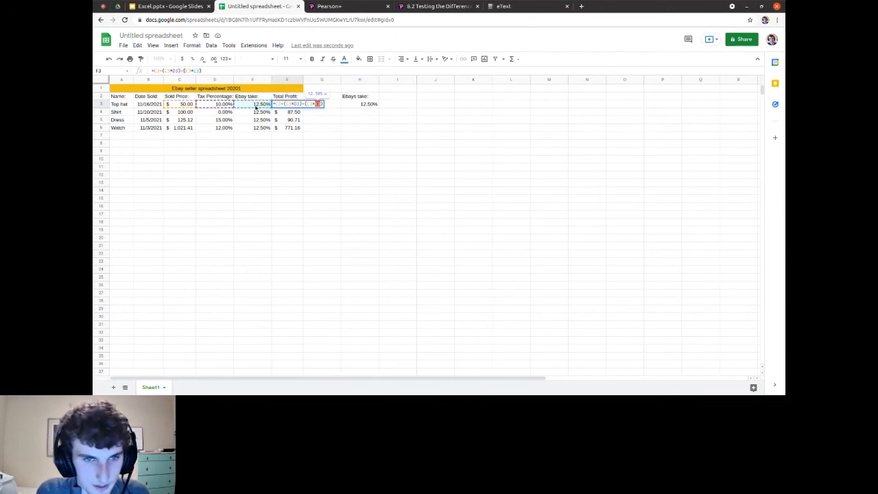
type("H")
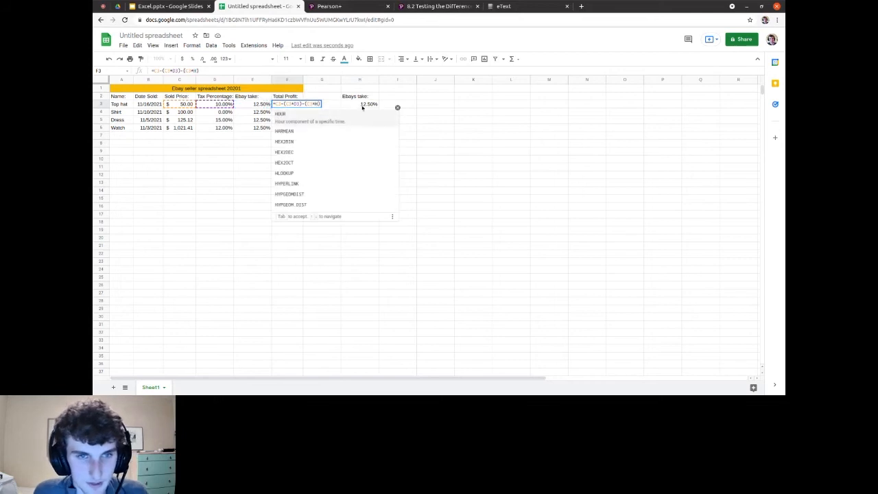
left_click(372, 104)
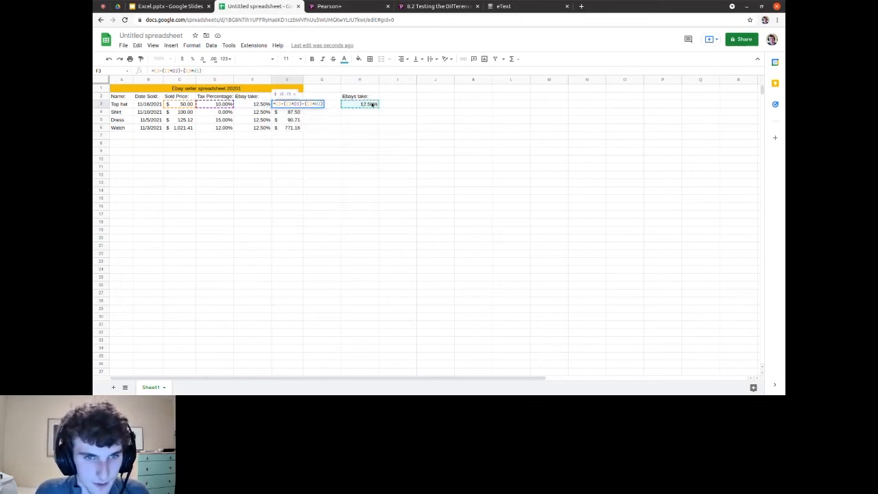
key("F4")
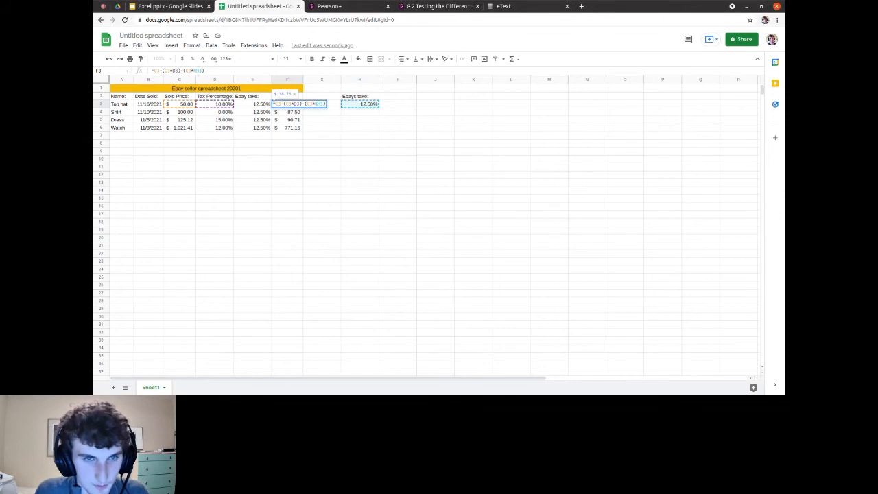
key("Return")
Step: Try filling the $H3 version of the profit formula from F3 down to F6, check F4, and undo the changes
left_click(296, 104)
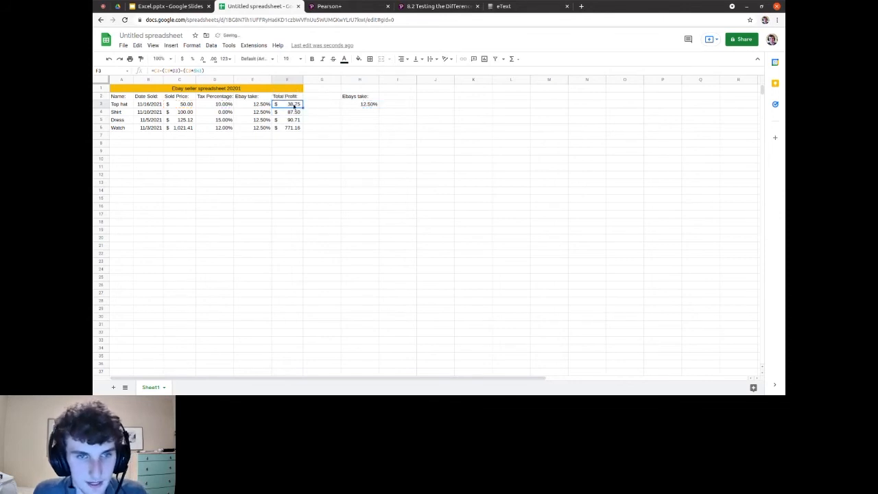
left_click_drag(302, 129, 302, 128)
double_click(296, 113)
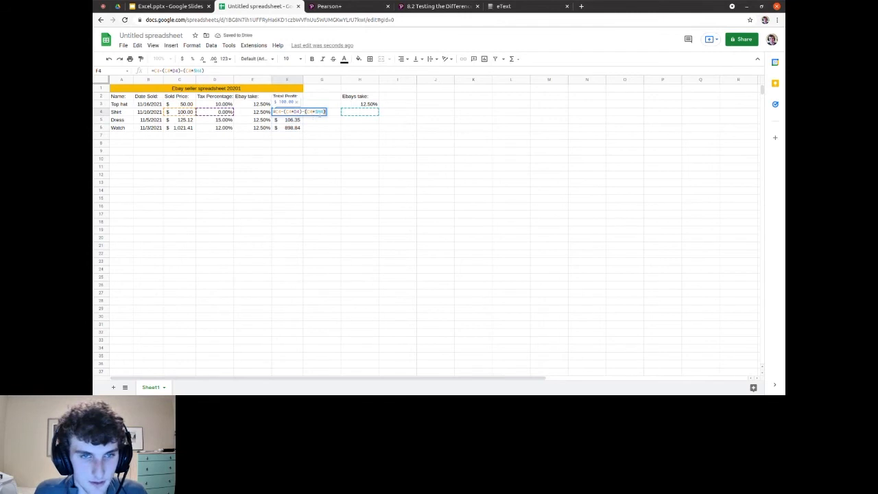
key("Escape")
key("ctrl+z")
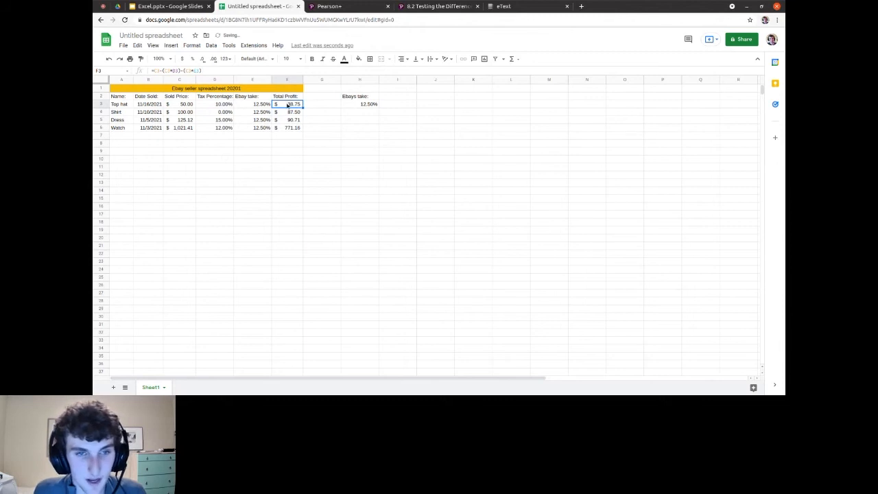
Step: Examine the eBay take references in the Total Profit formulas of cells F3, F4 and F5
double_click(288, 104)
double_click(318, 104)
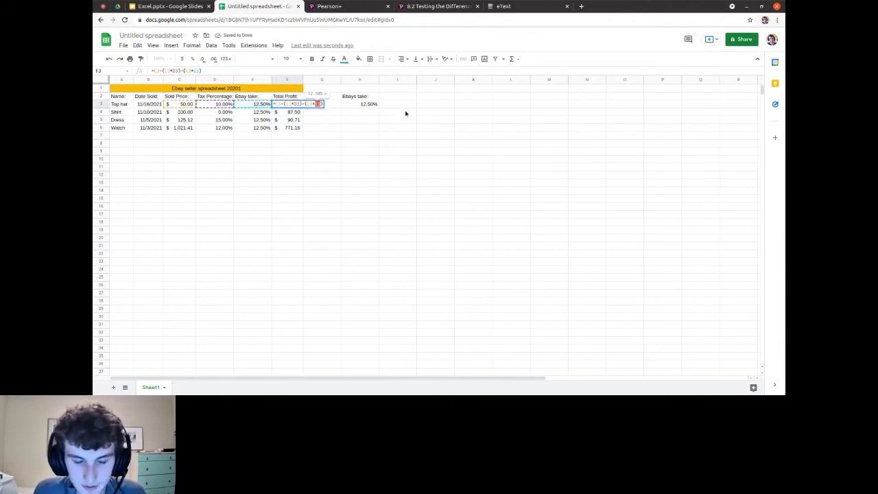
left_click(366, 113)
double_click(292, 113)
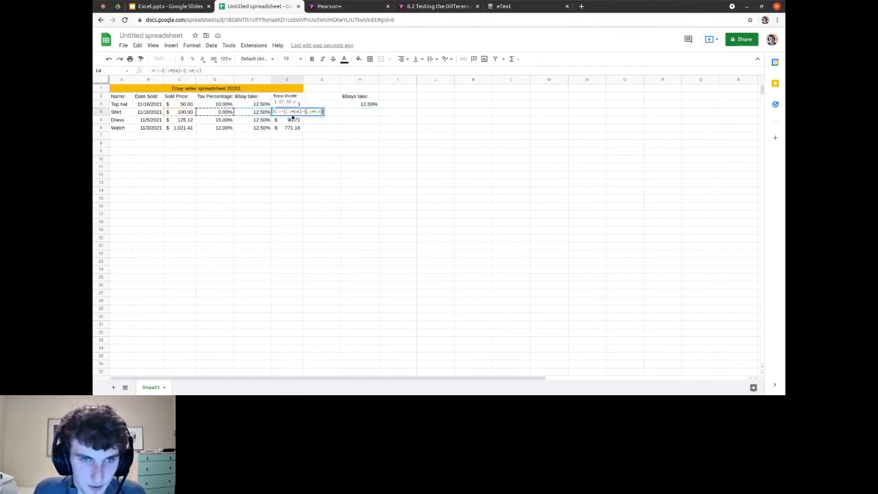
key("Return")
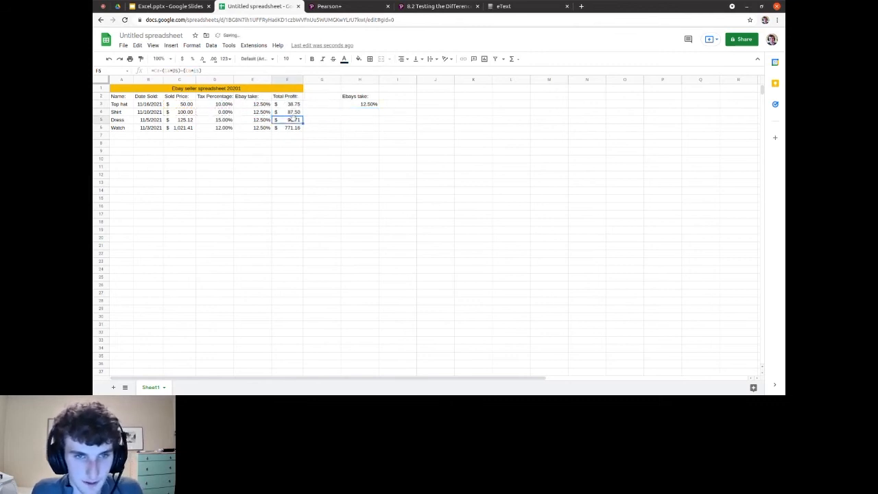
double_click(291, 119)
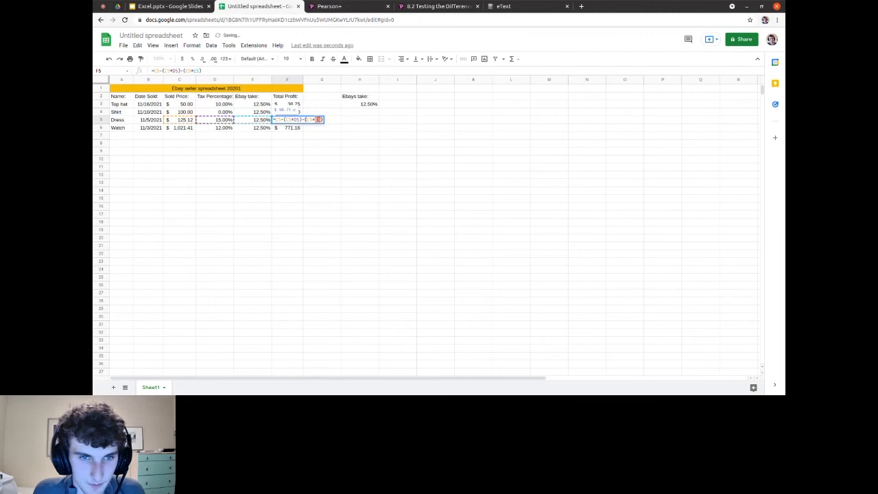
key("Return")
Step: Point the eBay take reference in the Watch row's F6 formula to E3, making it =C6-(C6*D6)-(C6*E3)
double_click(289, 128)
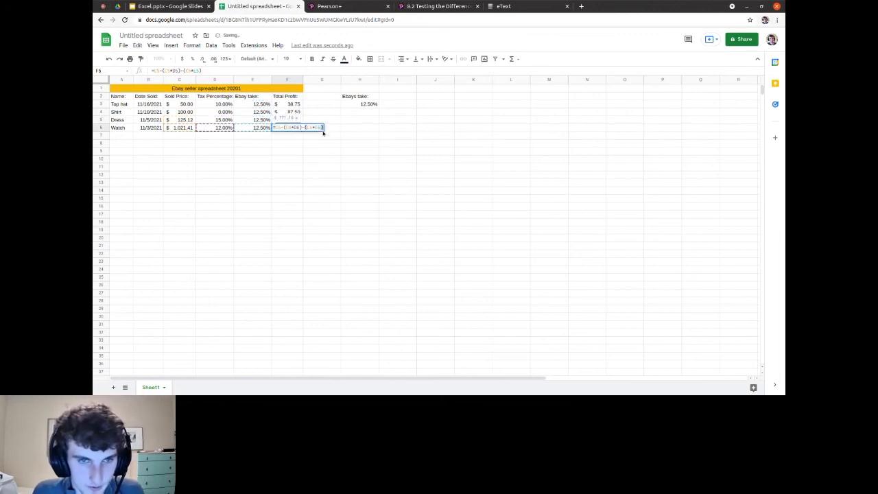
key("Up")
key("Up")
key("Up")
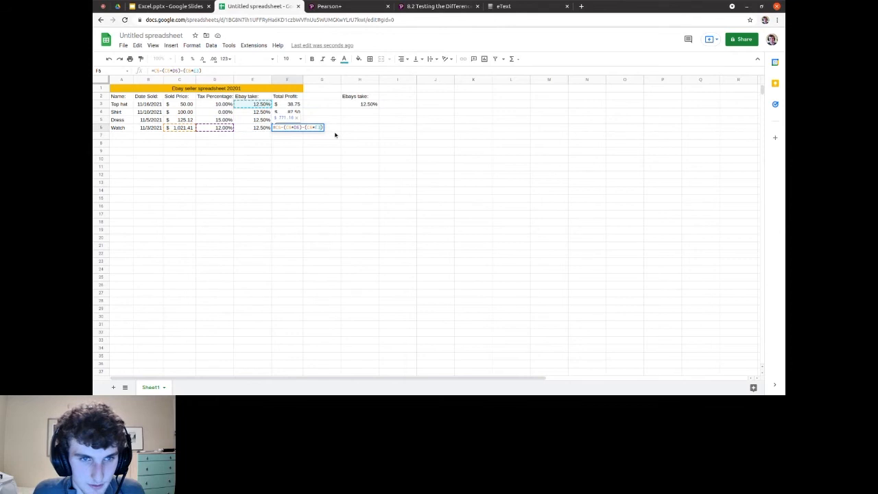
left_click(334, 135)
Step: Compare the single eBay rate in H3 with the repeated Ebay take column in E2:E6
left_click(369, 105)
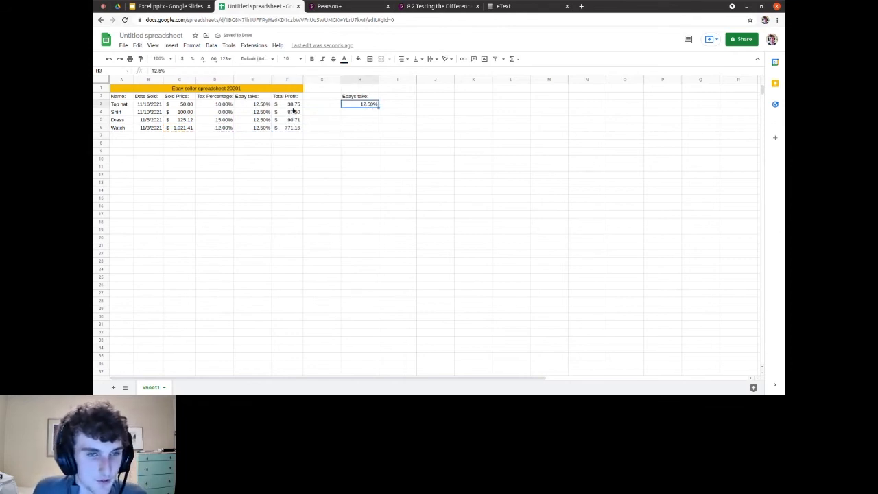
left_click_drag(258, 98, 256, 128)
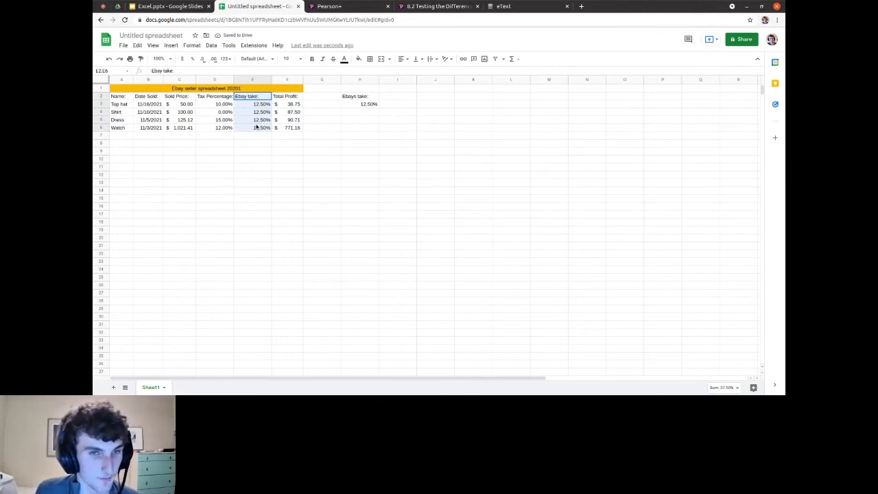
left_click_drag(256, 126, 258, 128)
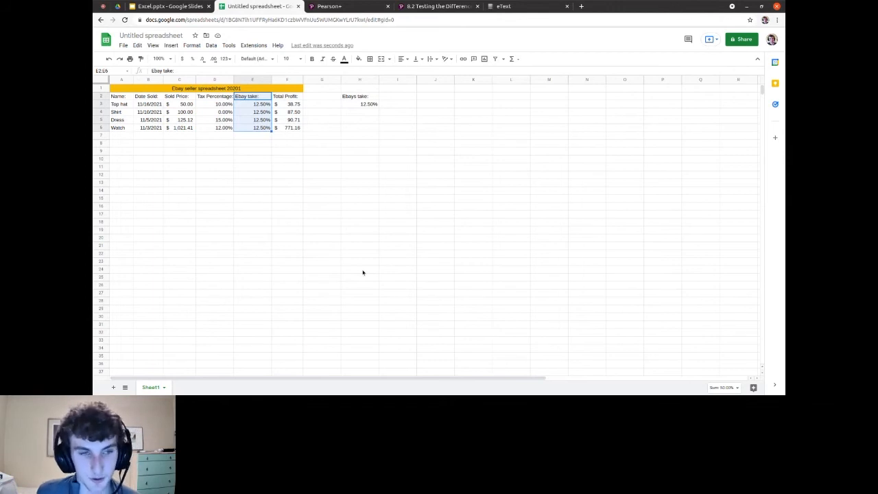
left_click(363, 270)
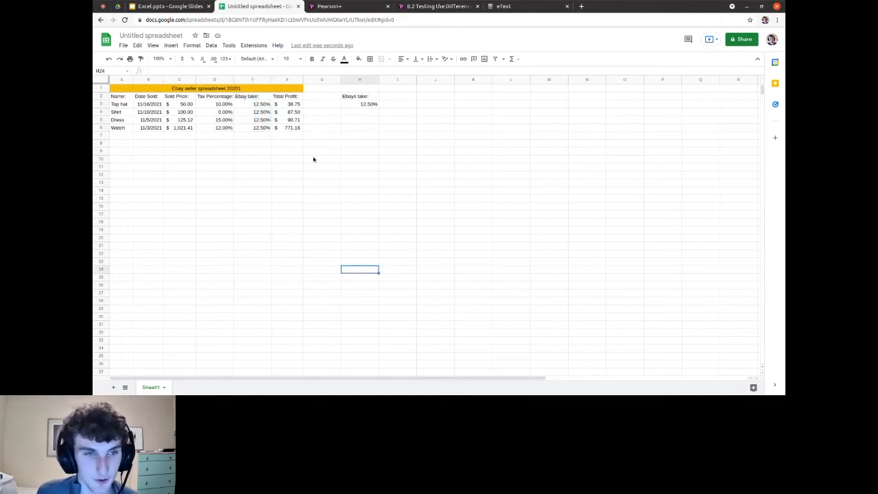
Step: Add a blank second sheet and rename the spreadsheet as Tech byte, ending back on Sheet1
left_click(114, 387)
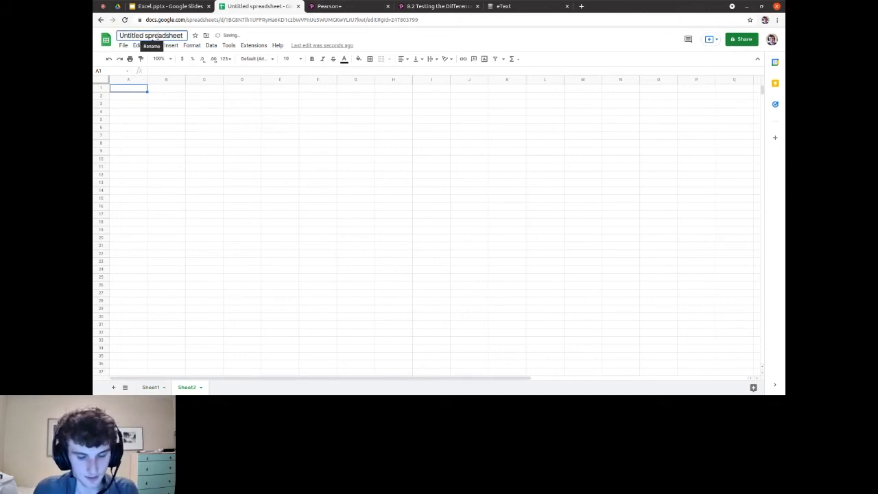
left_click(152, 36)
type("Tech bt")
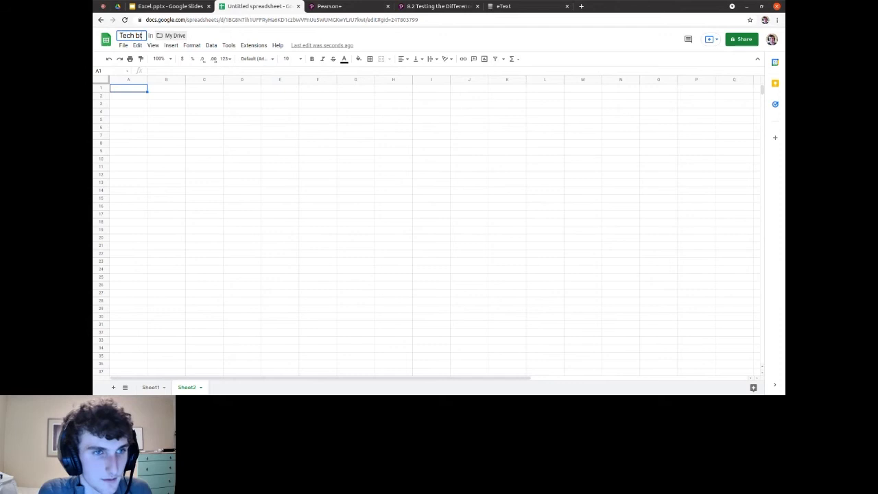
key("BackSpace")
type("yte")
key("Return")
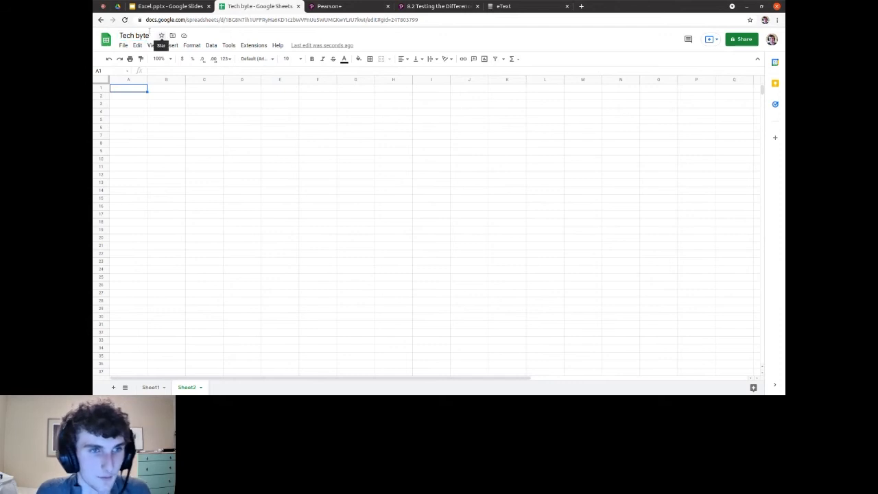
left_click(146, 388)
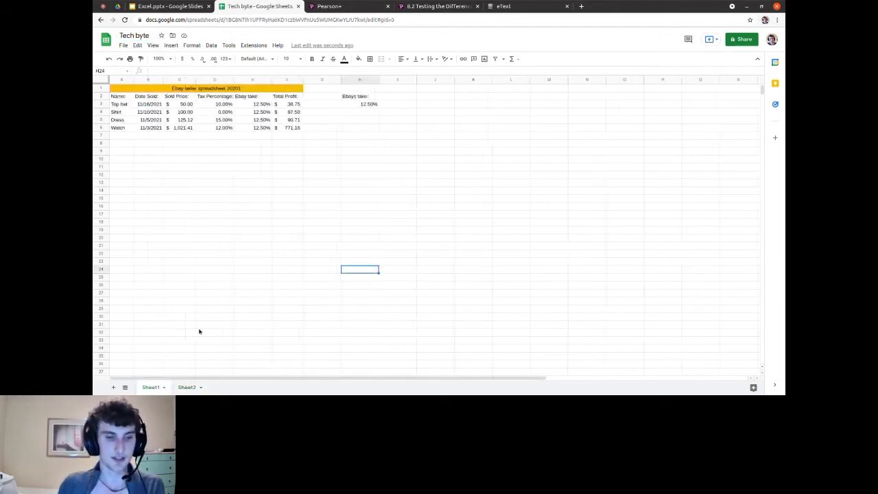
Step: Switch between Sheet1 and the blank second sheet, ending on Sheet2
left_click(187, 385)
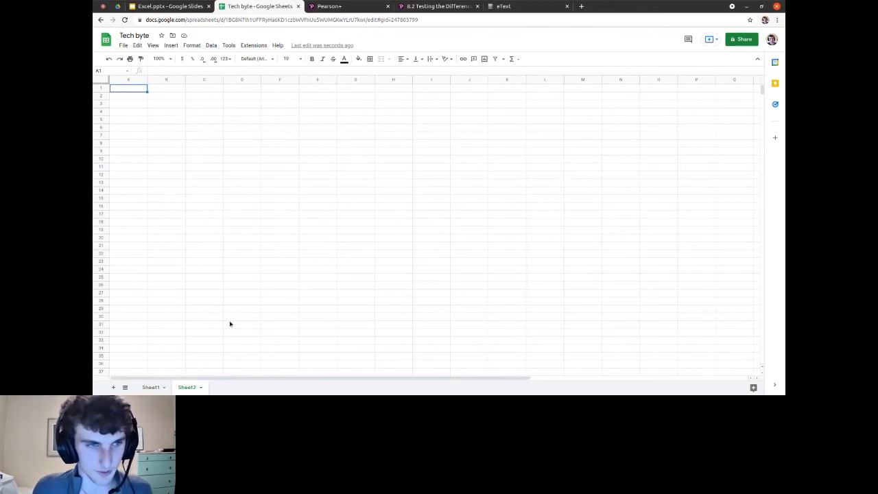
left_click(158, 389)
left_click(186, 388)
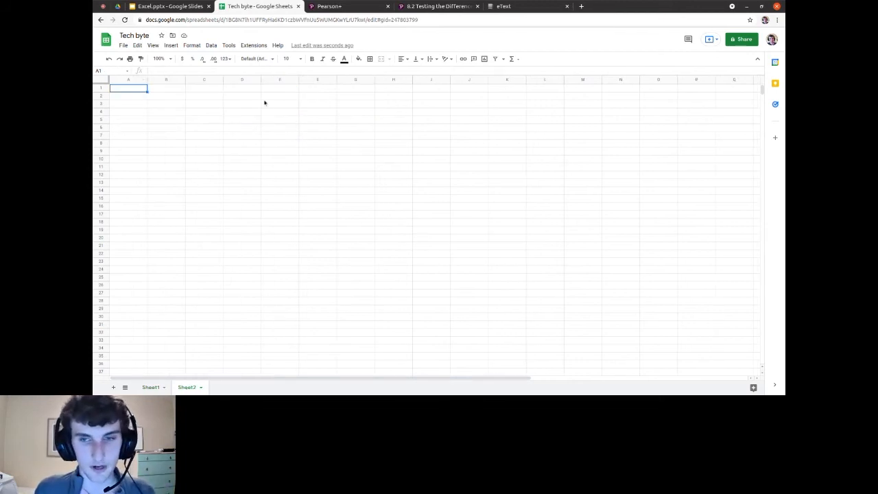
Step: Switch to the Pearson+ textbook and examine Example 4's Excel method for the area left of z = −0.99
left_click(370, 7)
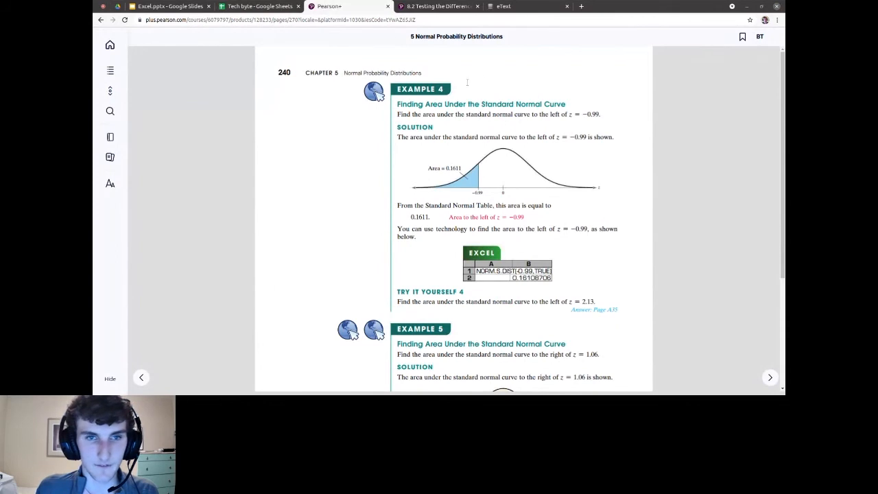
scroll(425, 115, "down", 3)
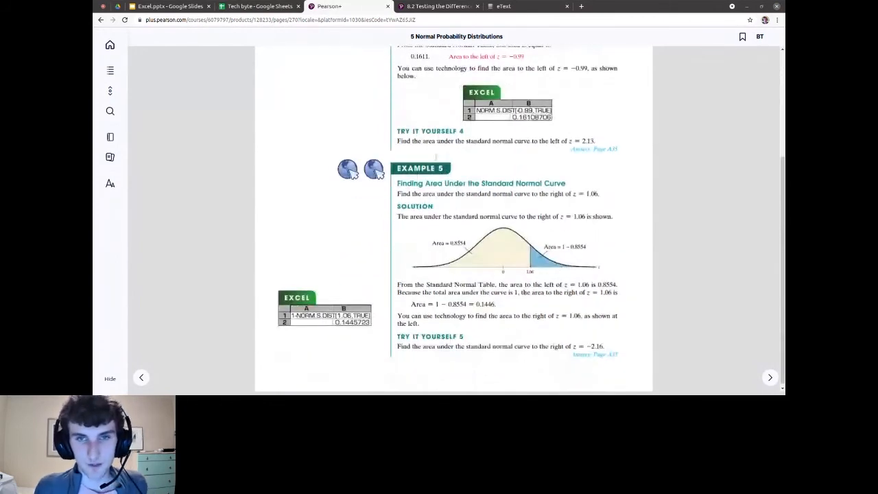
scroll(436, 156, "up", 3)
scroll(478, 169, "down", 1)
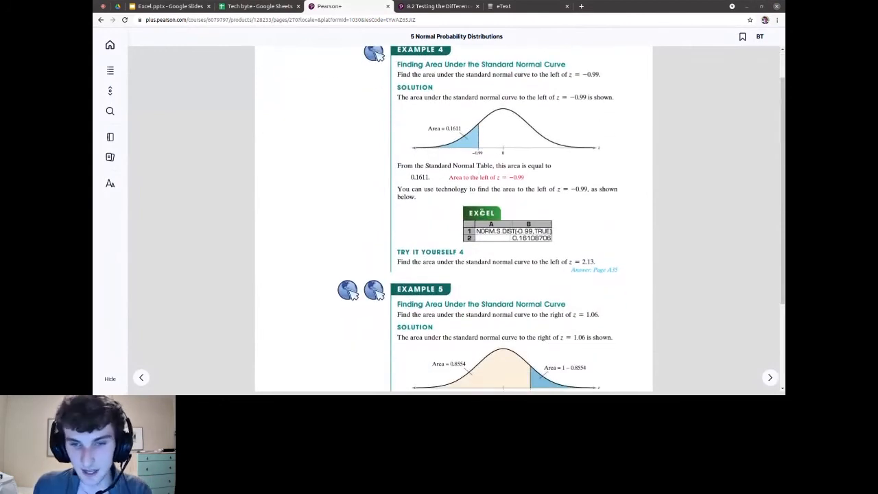
left_click(490, 214)
scroll(480, 147, "up", 1)
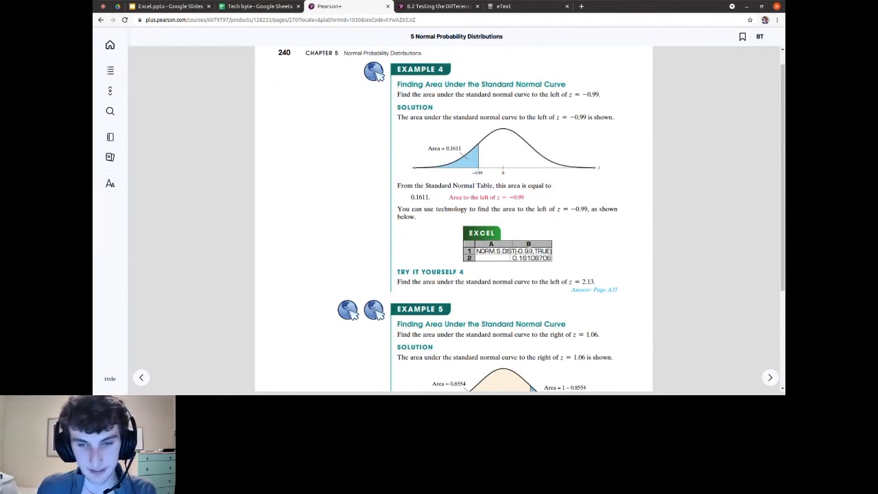
Step: Switch back to the Tech byte spreadsheet and enter =NORM.S.DIST(-0.99) in cell A1 of Sheet2
left_click(255, 6)
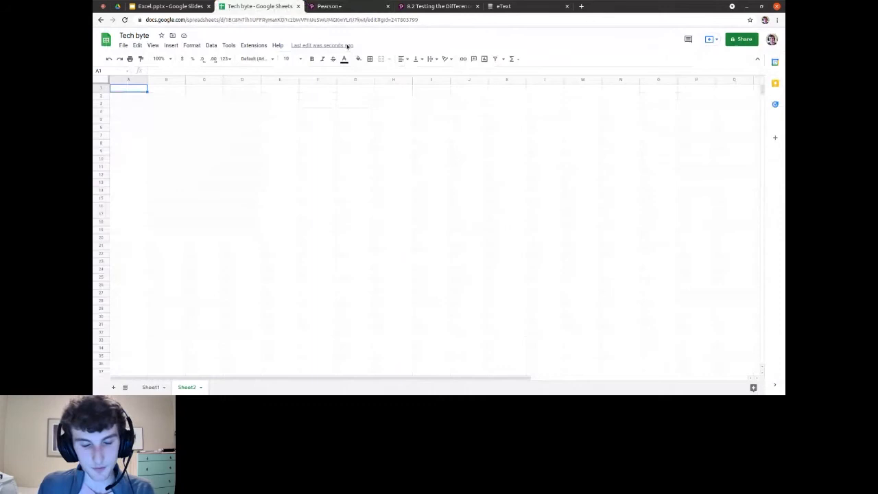
double_click(127, 90)
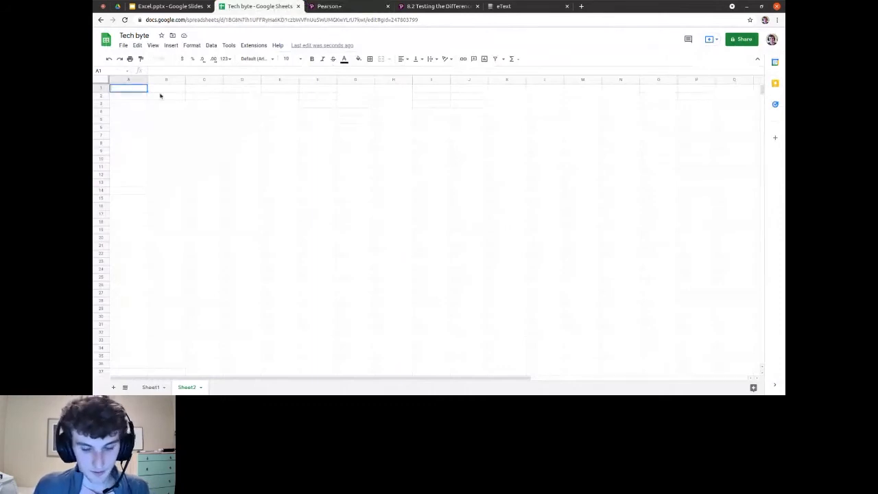
type("=")
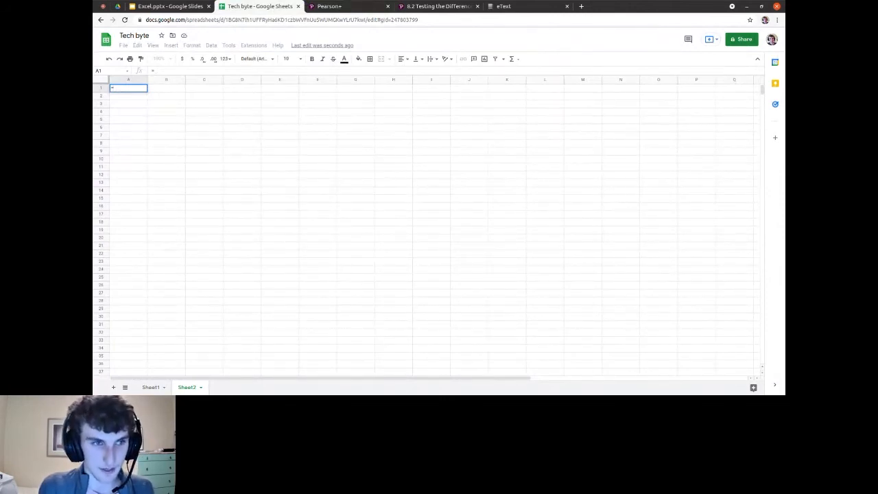
type("NORM.")
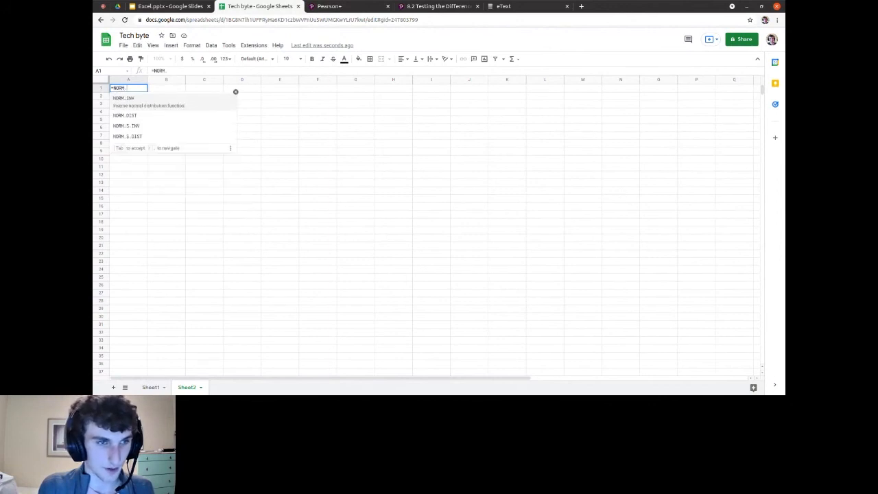
type("S")
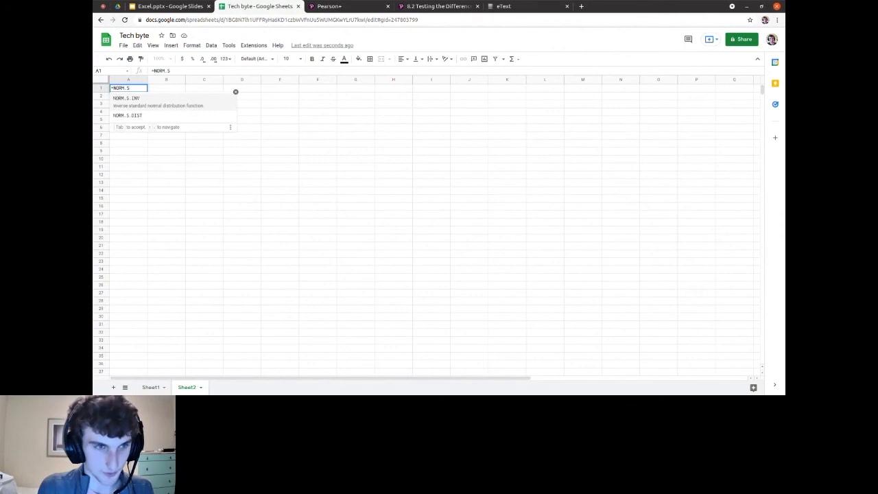
type(".DIST")
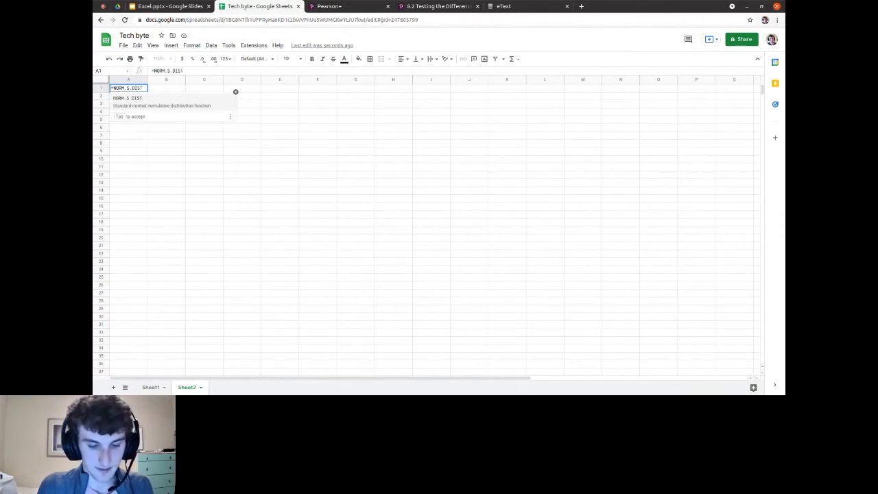
key("Tab")
type("-.")
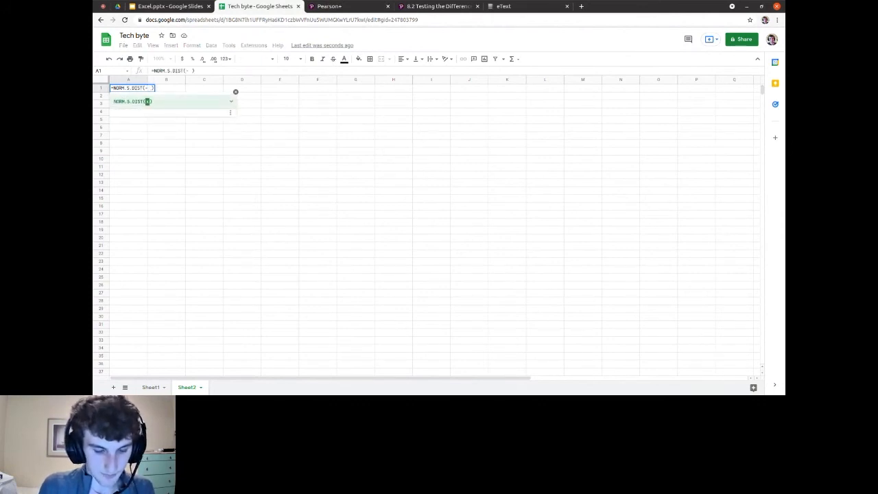
type("99")
key("Return")
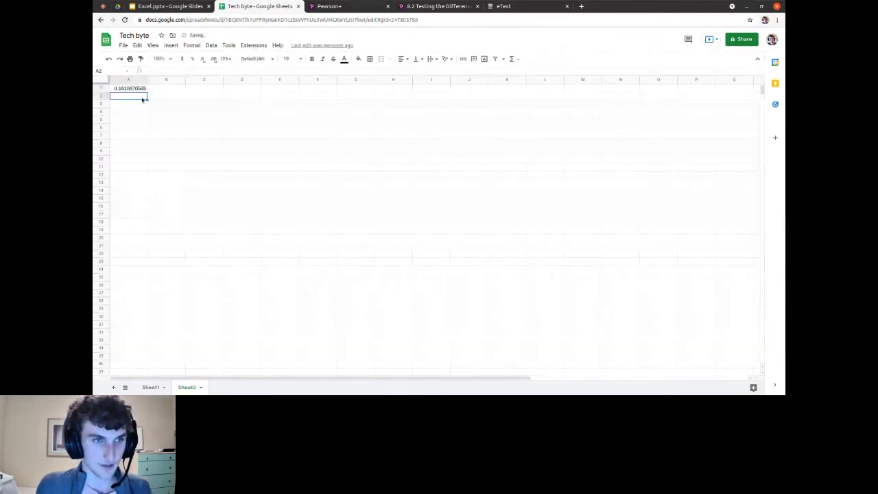
Step: Compare the result in A1 with the Excel output of Example 4 in the Pearson+ textbook
left_click(337, 8)
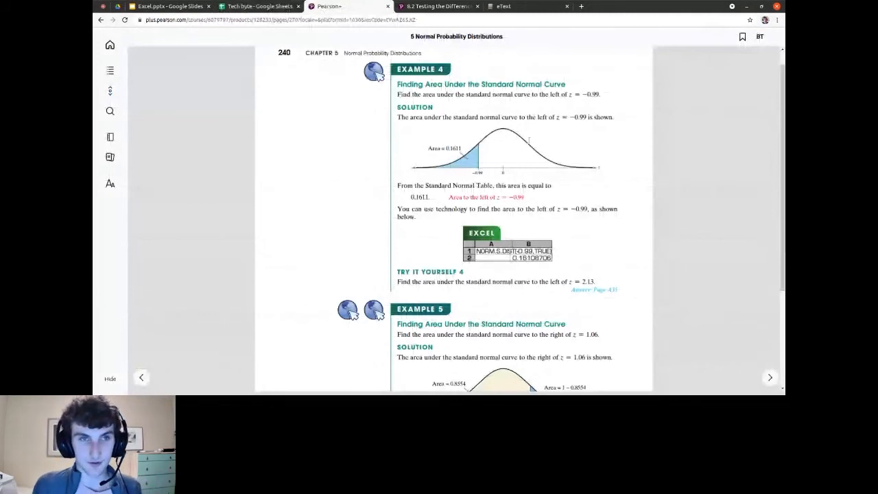
left_click(253, 6)
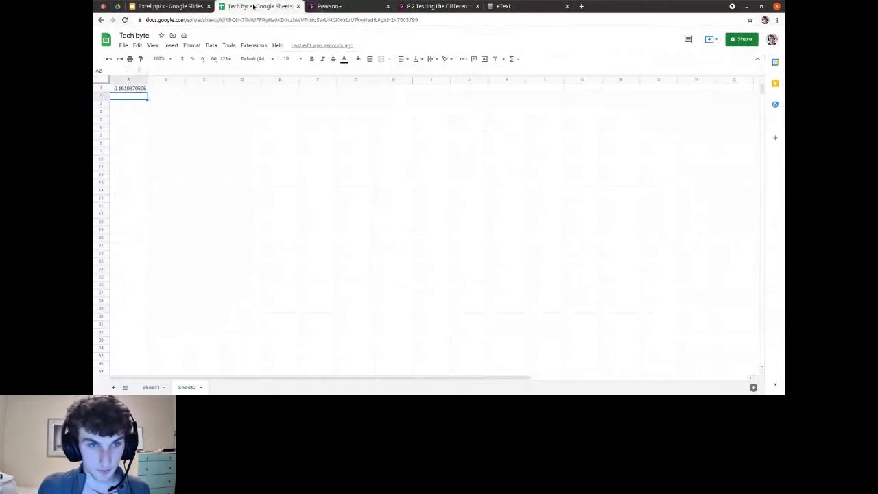
Step: Try filling the NORM.S.DIST formula from A1 down column A, and undo the fill
left_click(135, 88)
left_click_drag(146, 91, 156, 138)
key("ctrl+z")
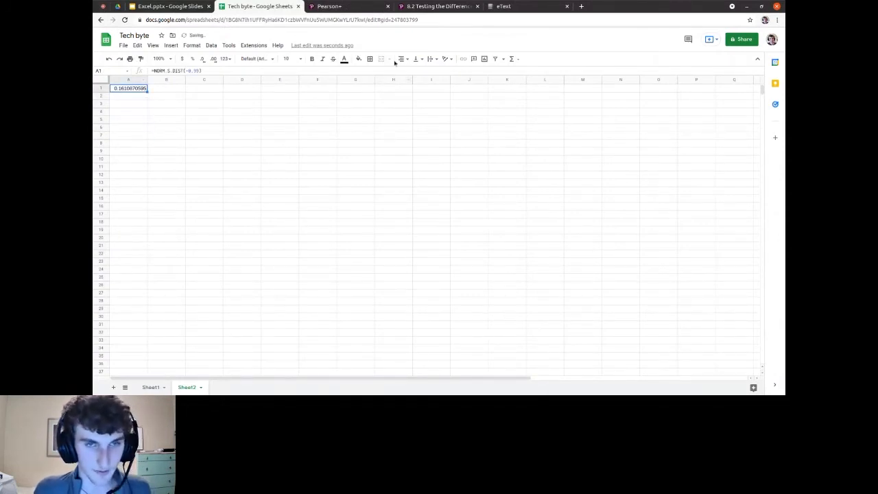
Step: Return to the Pearson+ textbook and examine the NORM.S.DIST(-0.99,TRUE) entry in Example 4's Excel table
left_click(362, 8)
scroll(570, 221, "down", 1)
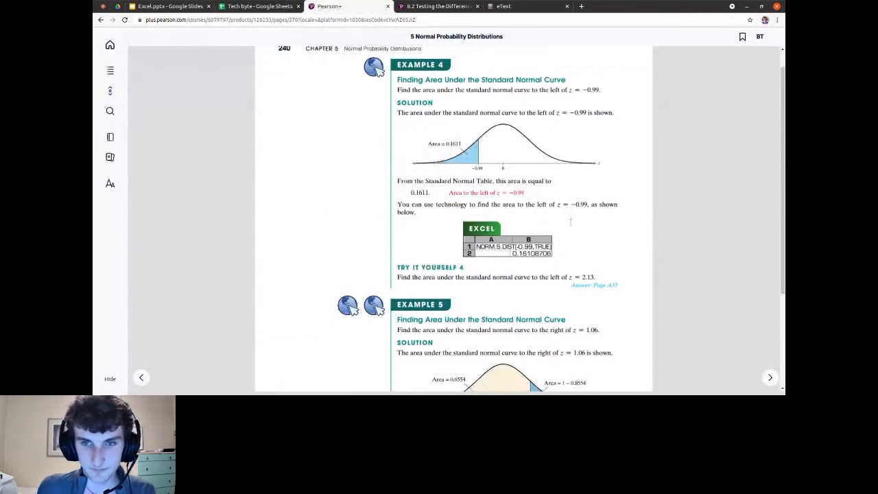
scroll(570, 222, "up", 1)
left_click_drag(476, 271, 552, 271)
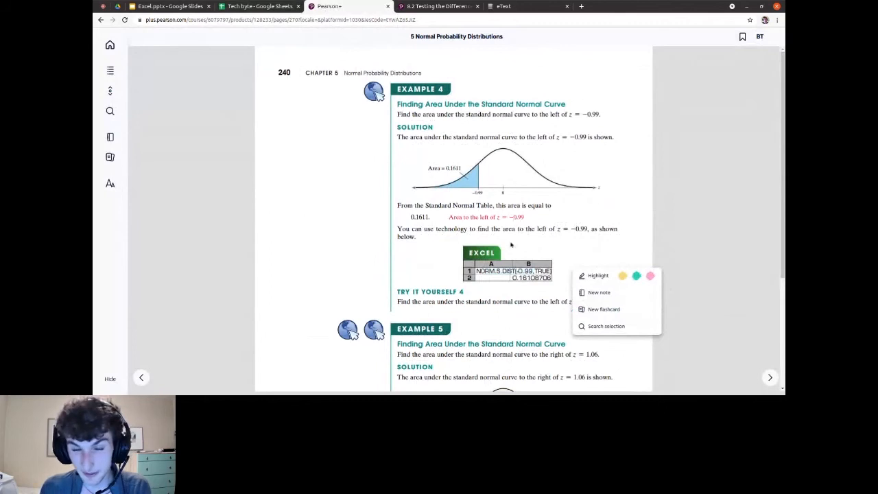
left_click(510, 244)
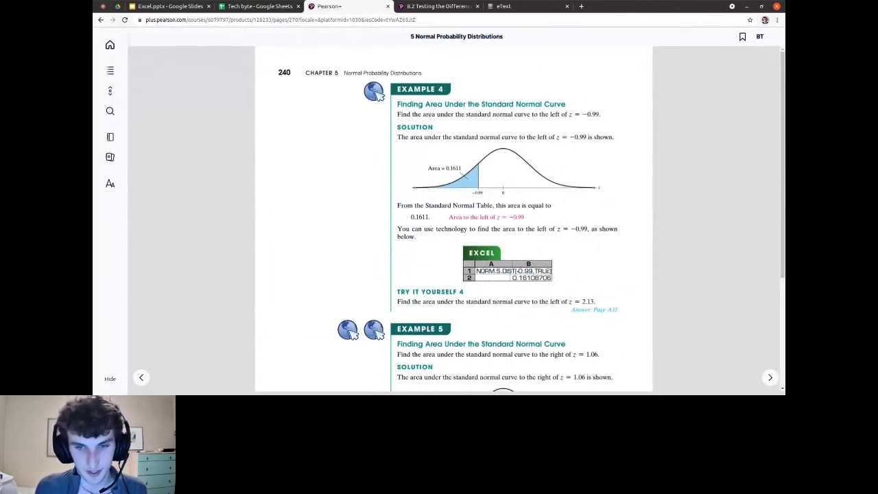